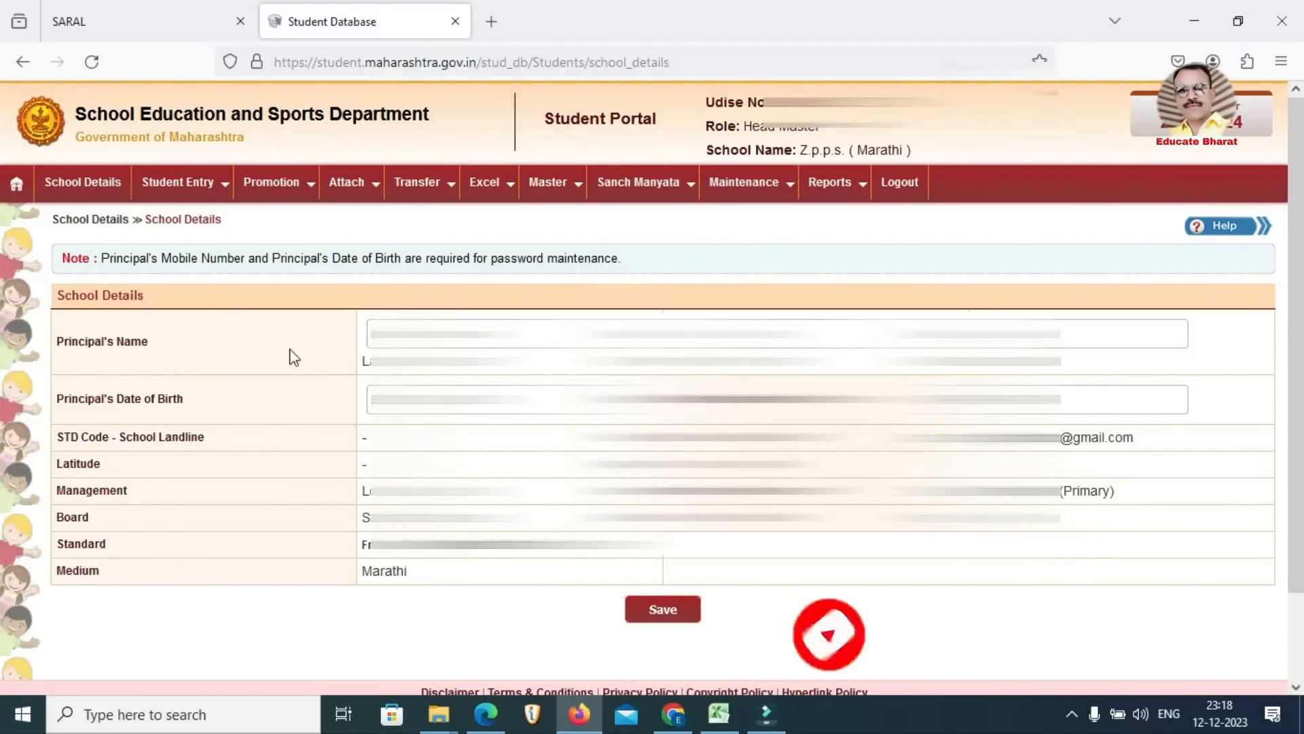
# Step: Open the Update Student Details page and list the 2023-2024 students of 2nd Standard, division 1
pyautogui.moveTo(183, 194)
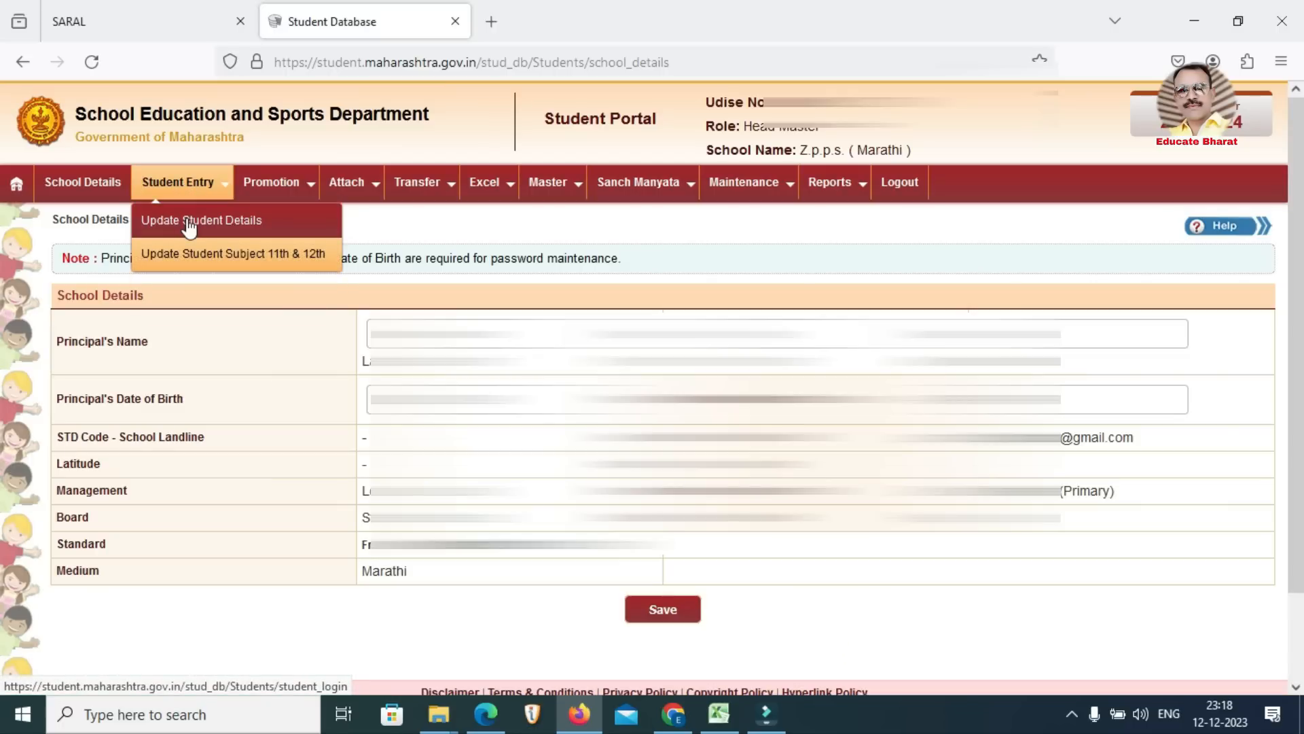
pyautogui.click(188, 221)
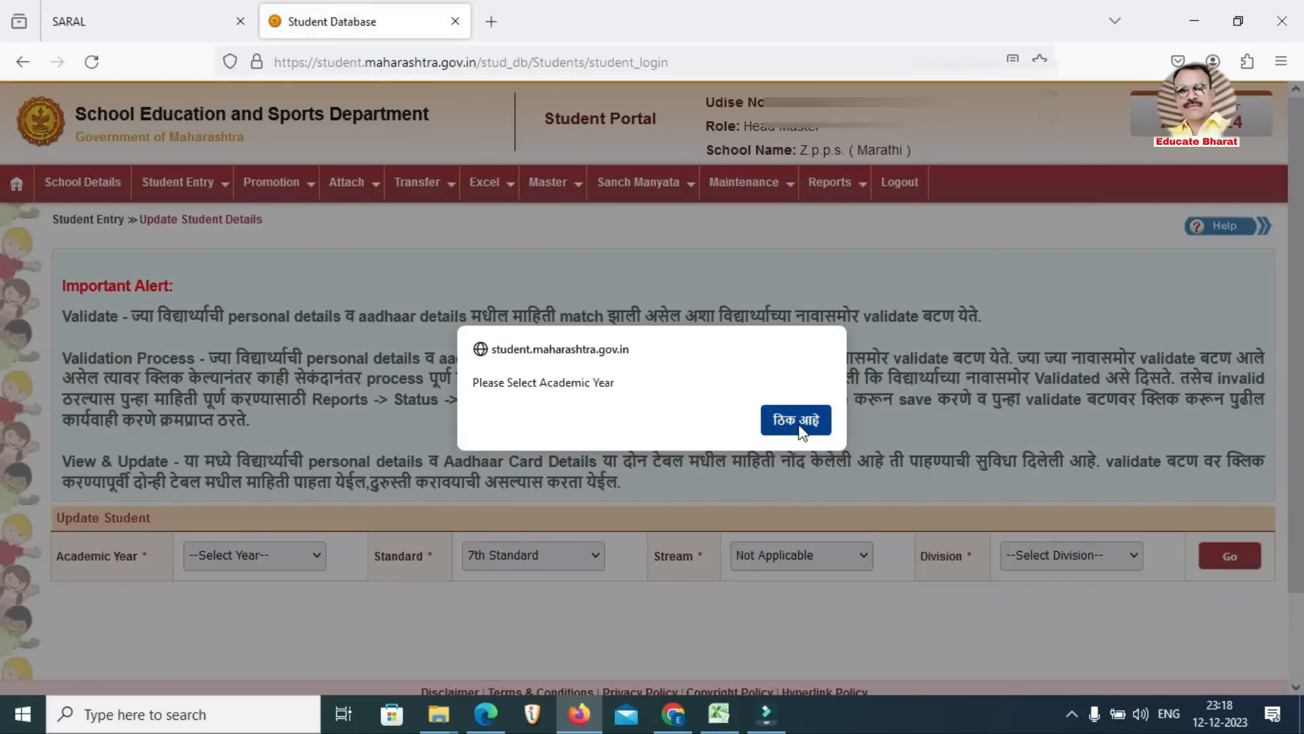
pyautogui.click(799, 423)
pyautogui.scroll(-2, 608, 509)
pyautogui.click(523, 458)
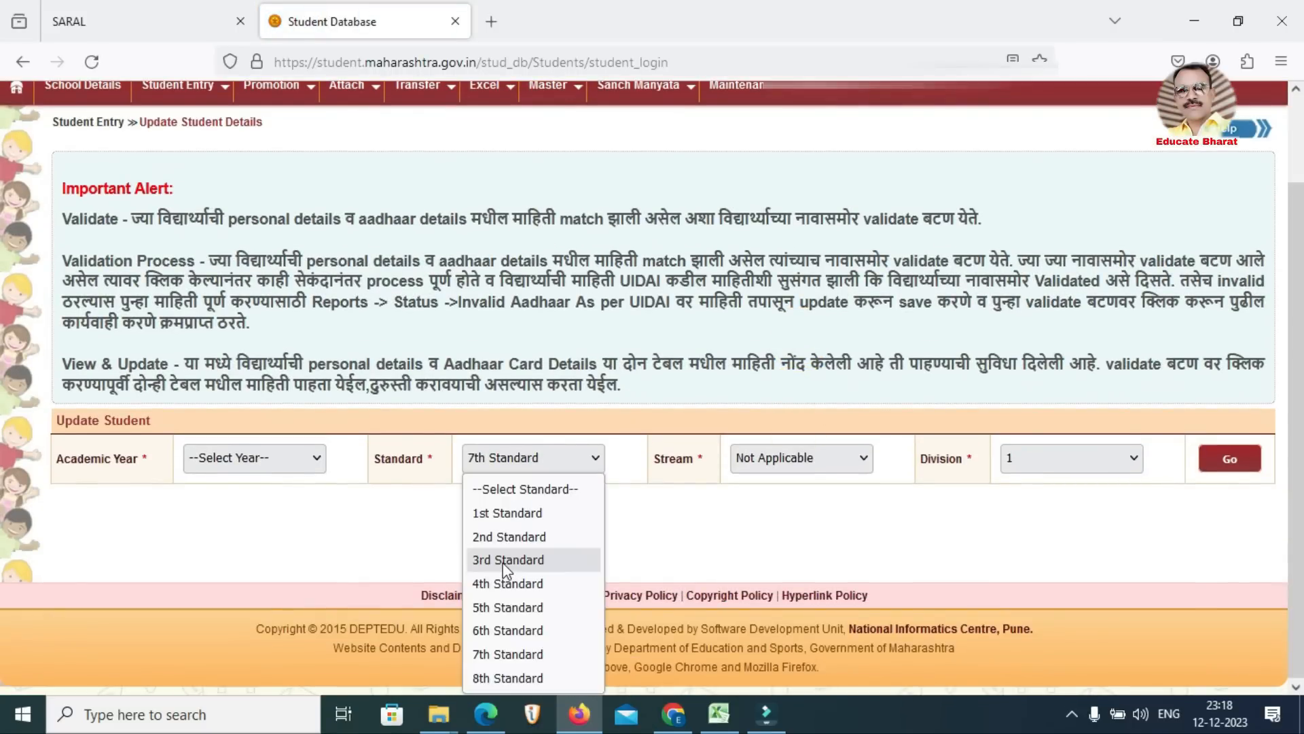
pyautogui.click(508, 537)
pyautogui.click(1071, 468)
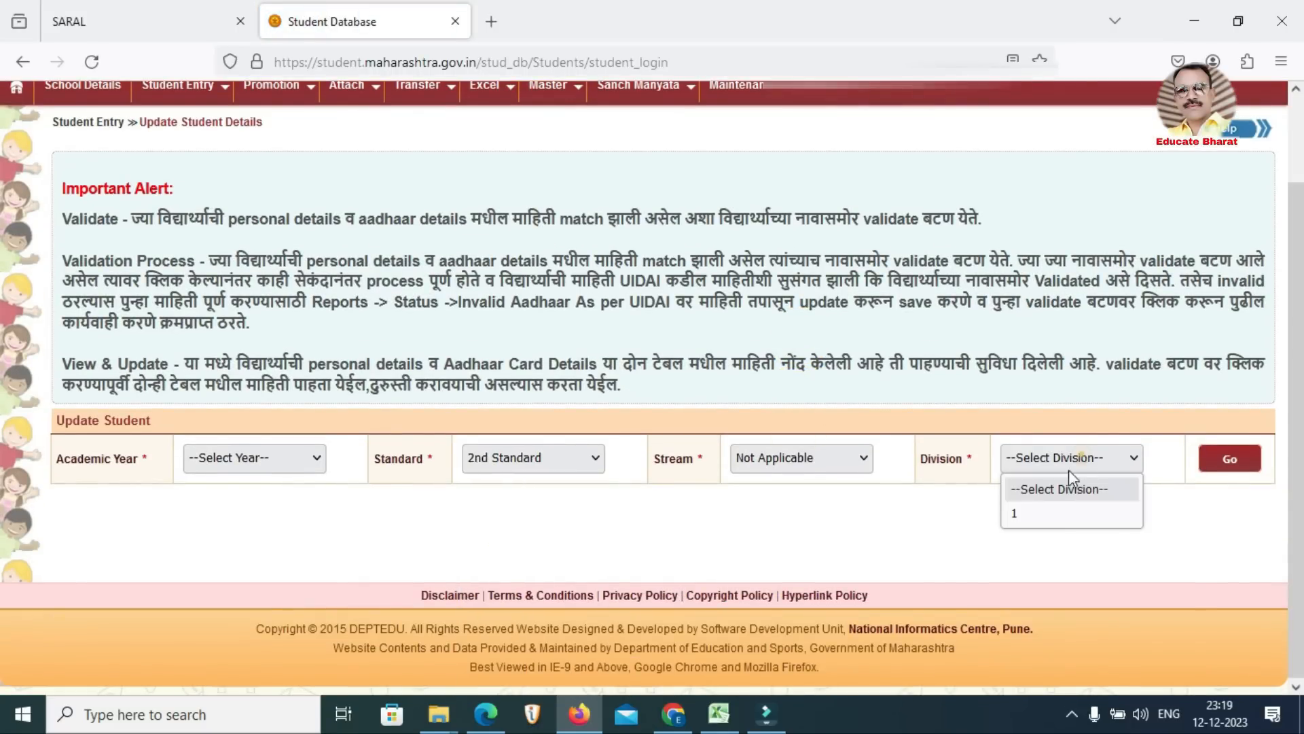
pyautogui.click(1032, 513)
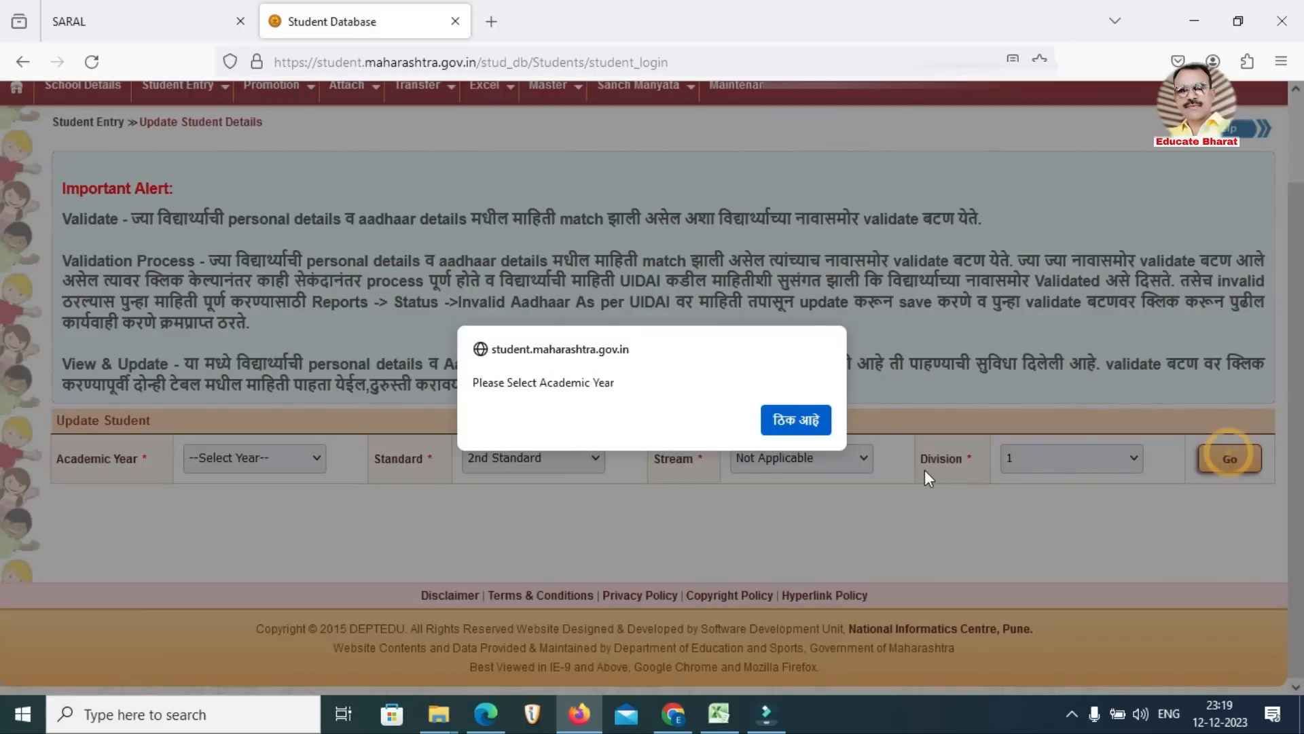
pyautogui.click(806, 422)
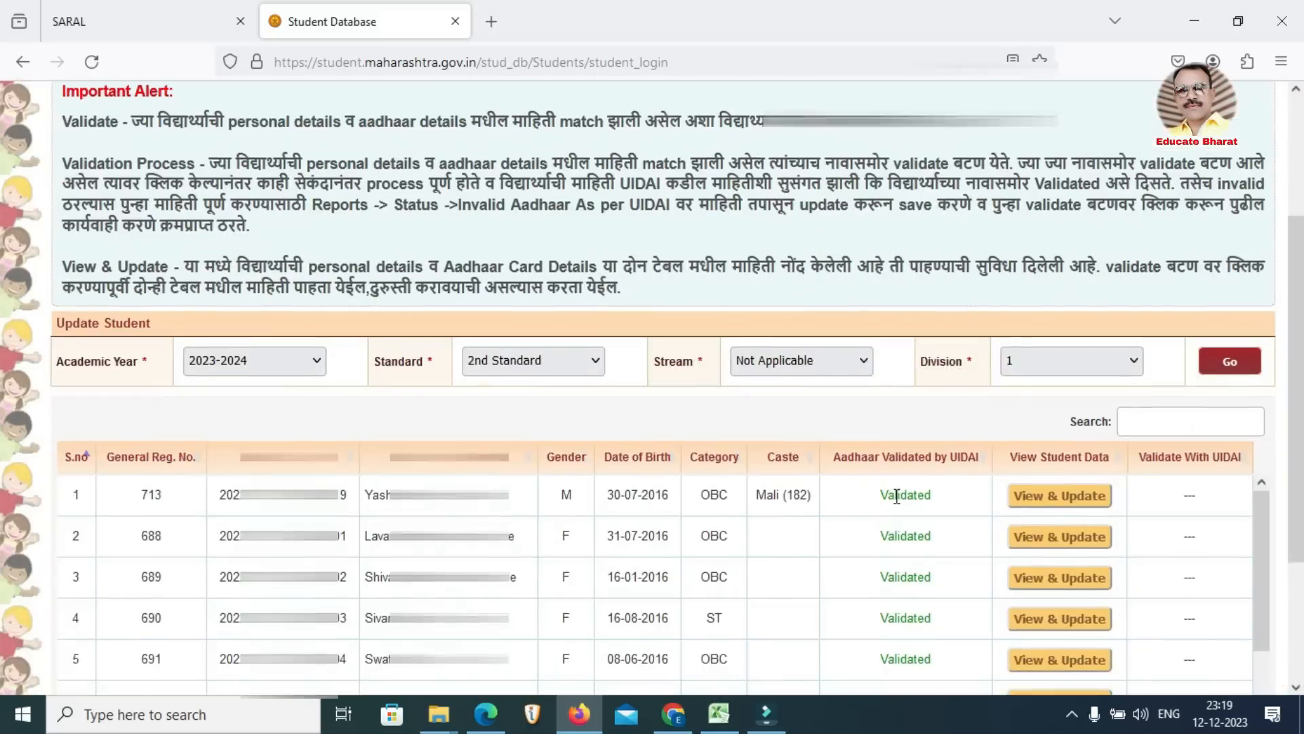
pyautogui.scroll(-1, 899, 503)
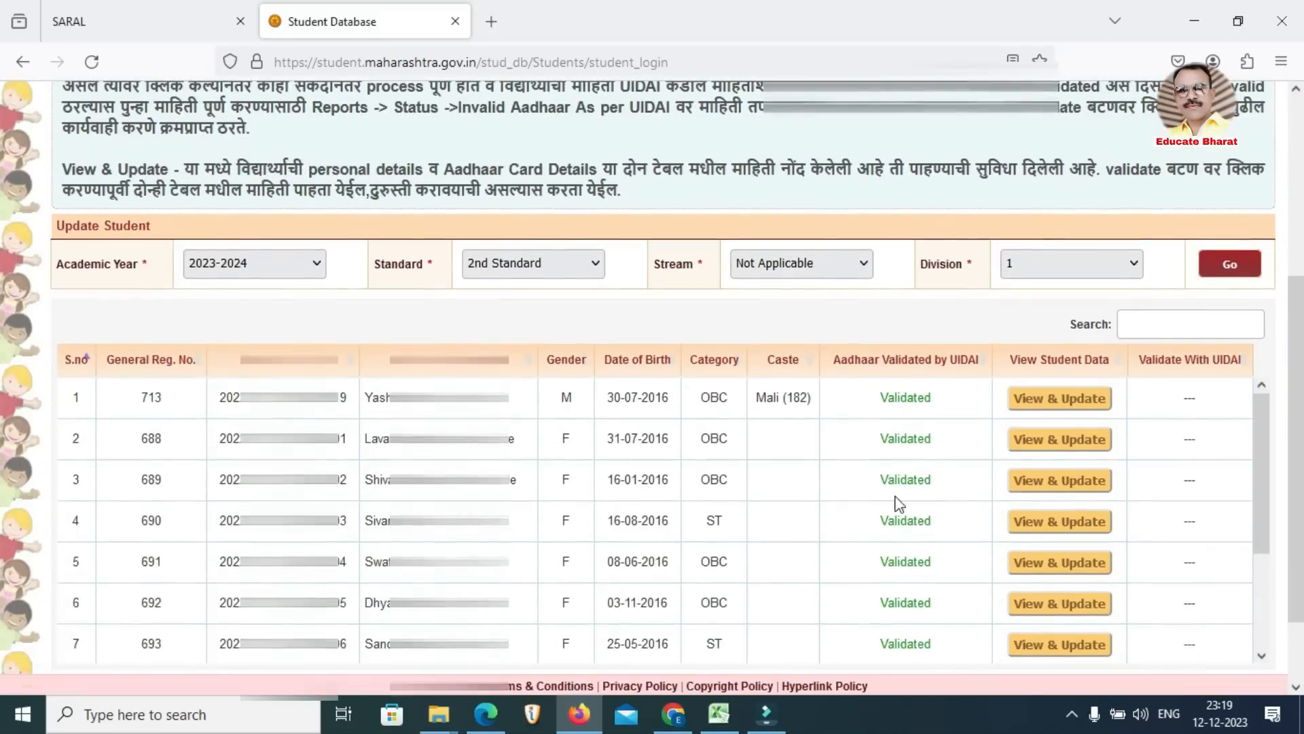
pyautogui.scroll(-1, 899, 503)
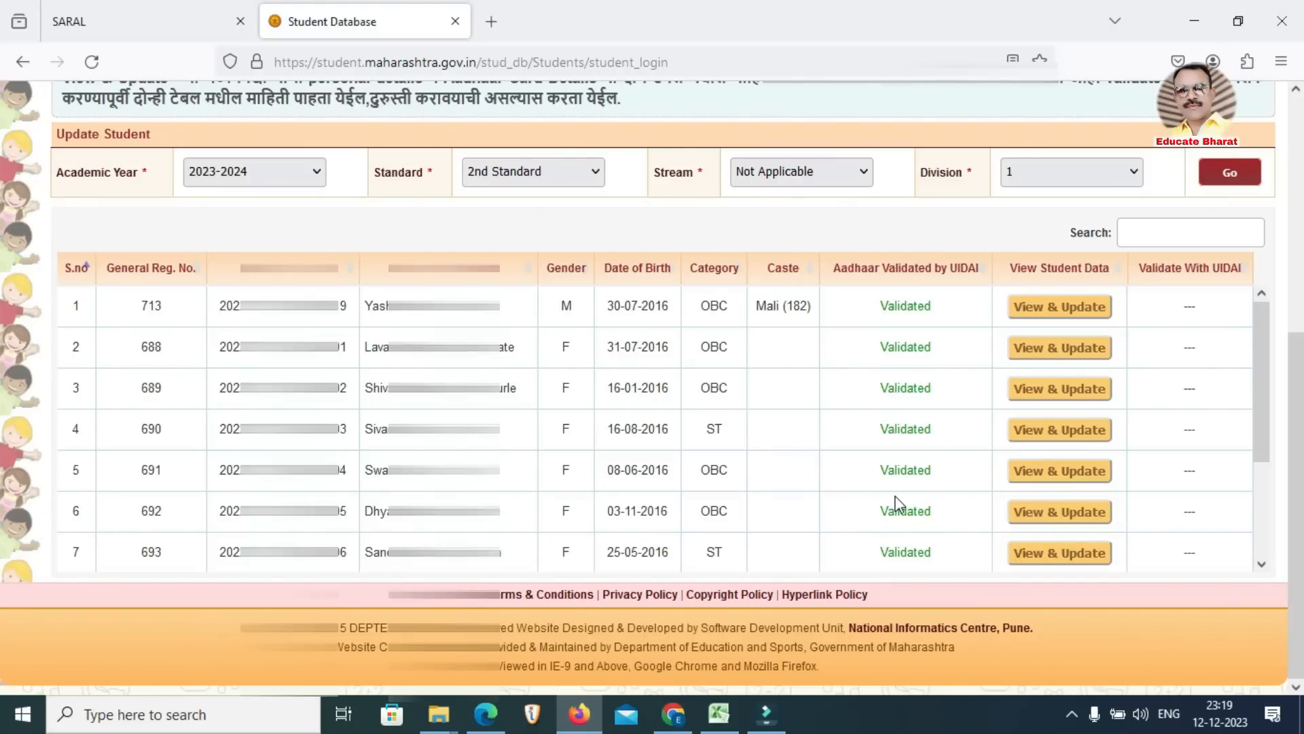
# Step: Switch to the UDISE+ Student Module in Chrome and open the list of all students for academic year 2023-24
pyautogui.click(672, 713)
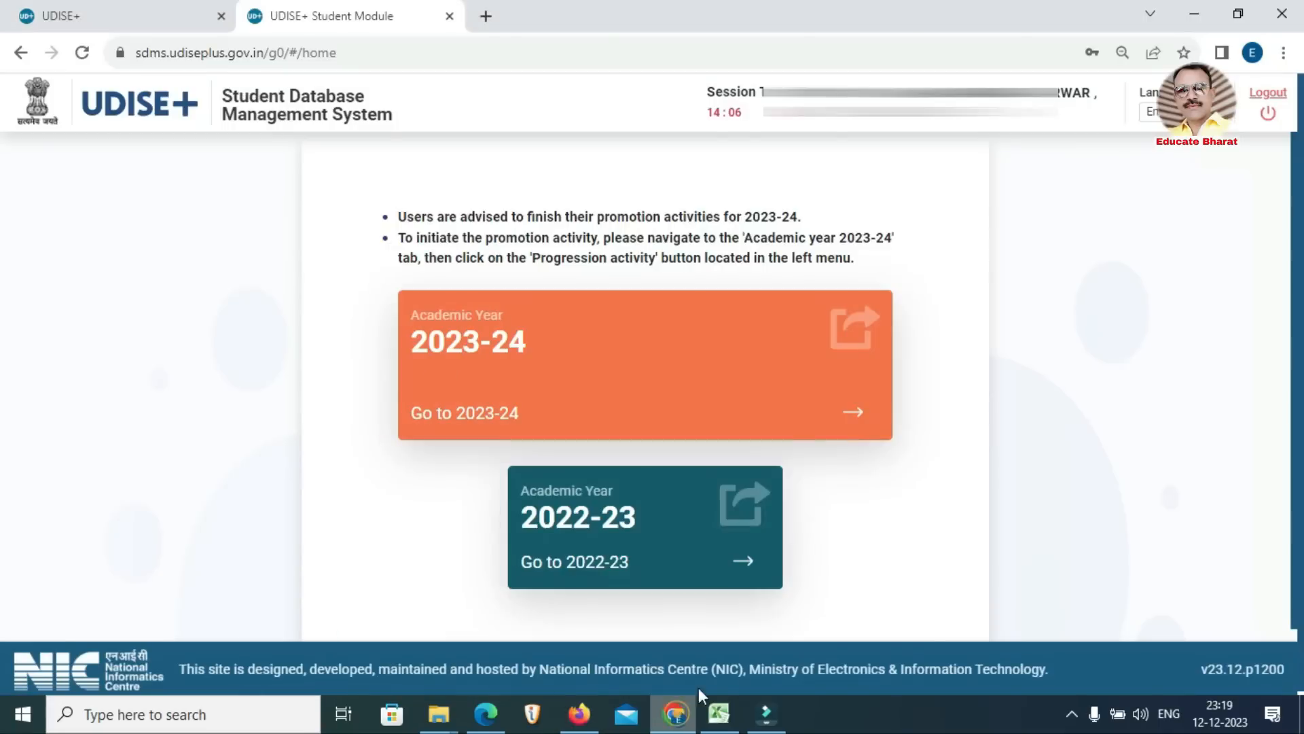
pyautogui.click(487, 355)
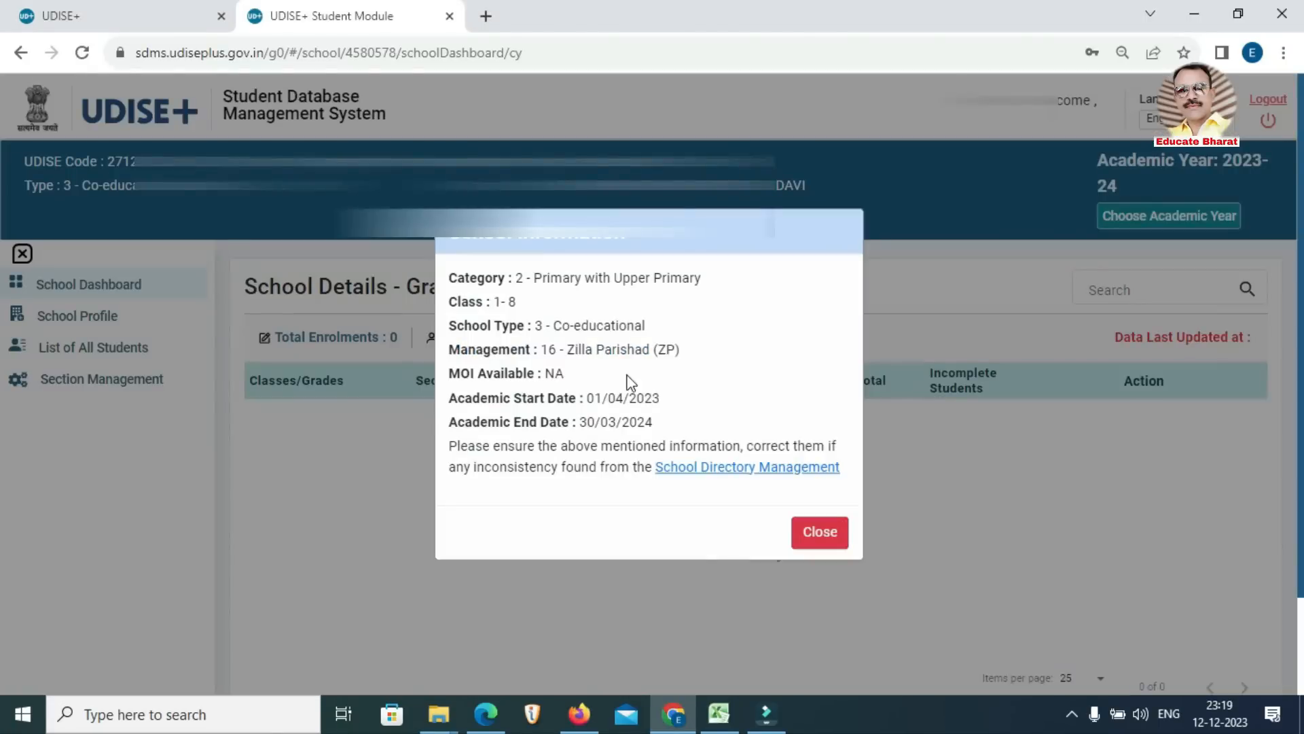
pyautogui.click(819, 531)
pyautogui.click(105, 350)
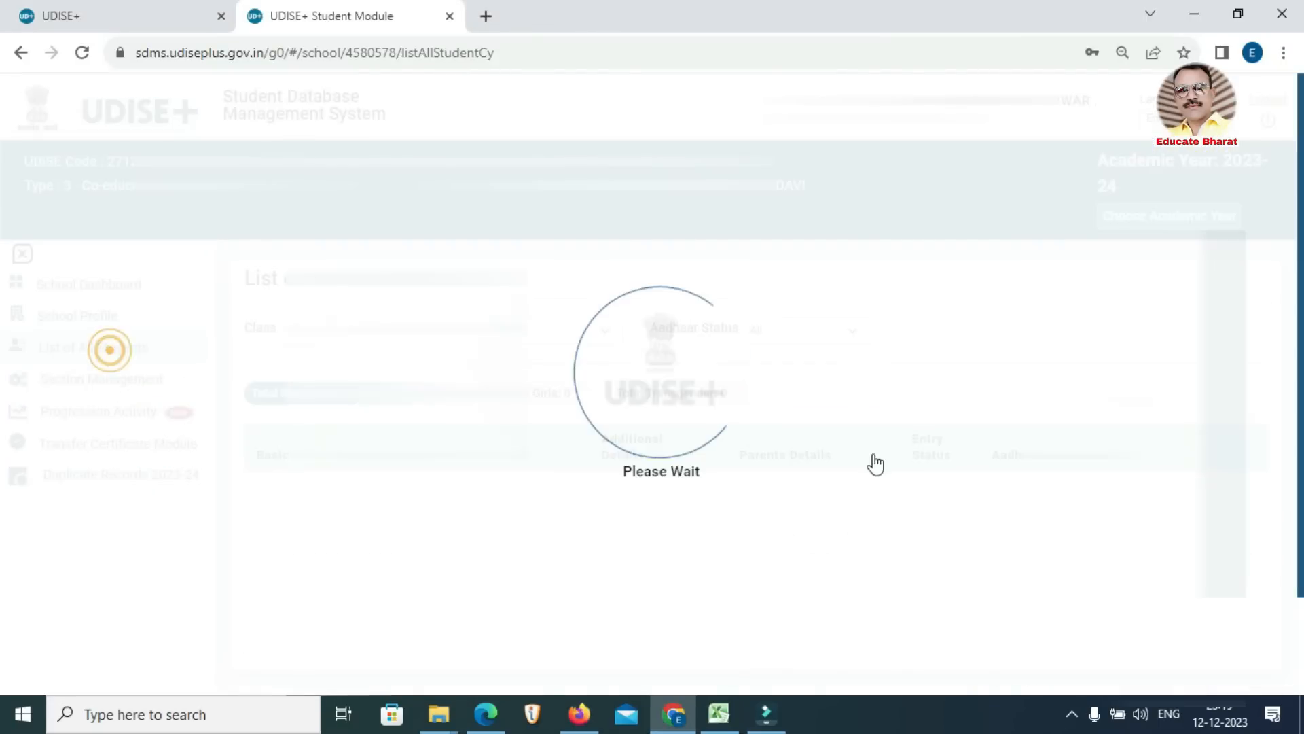
# Step: Find the Class III student with an Aadhaar validation problem and highlight the mismatch reason in that record
pyautogui.scroll(-15, 876, 464)
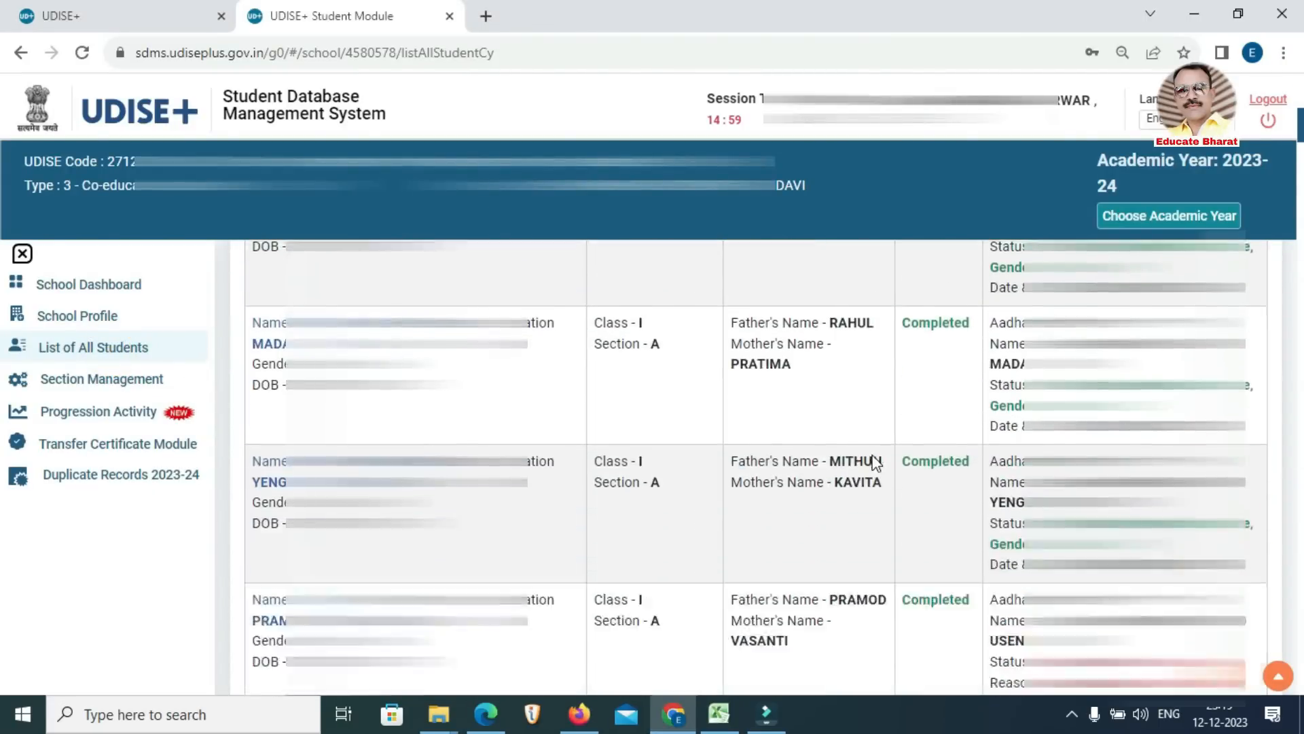
pyautogui.scroll(3, 876, 459)
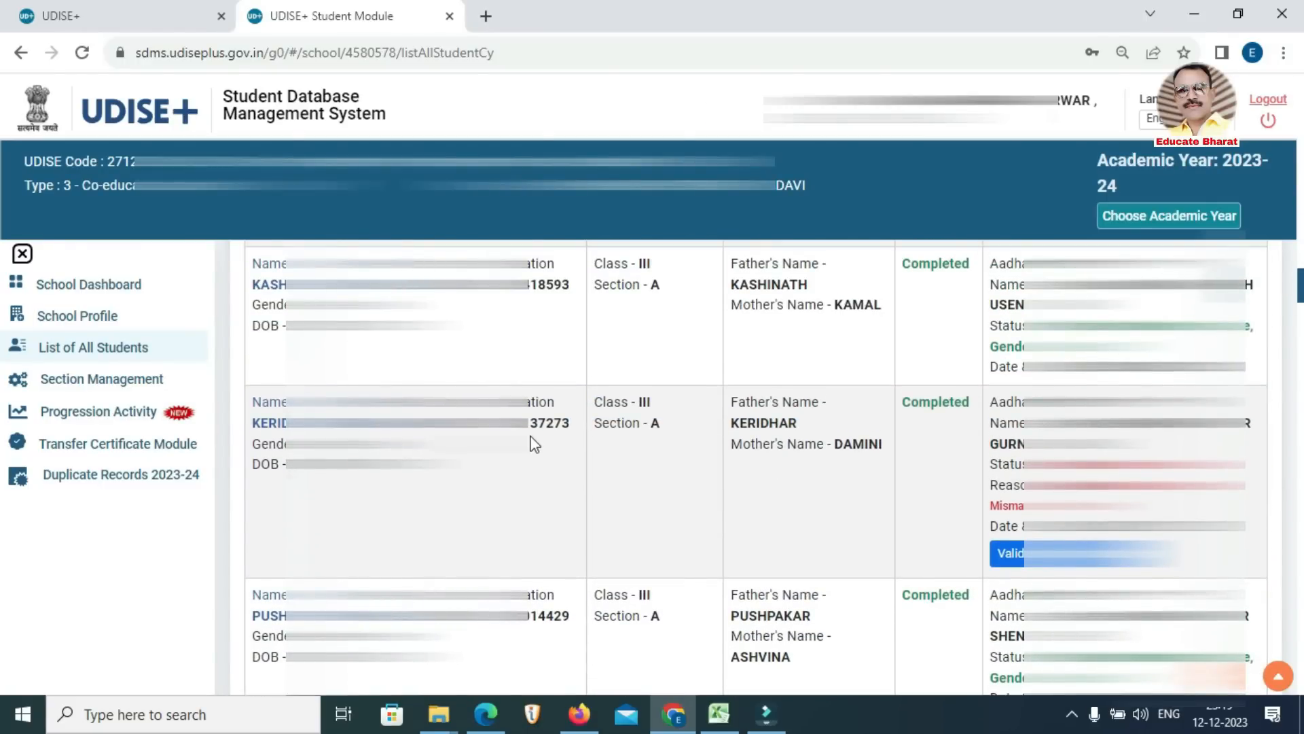
pyautogui.scroll(-1, 534, 444)
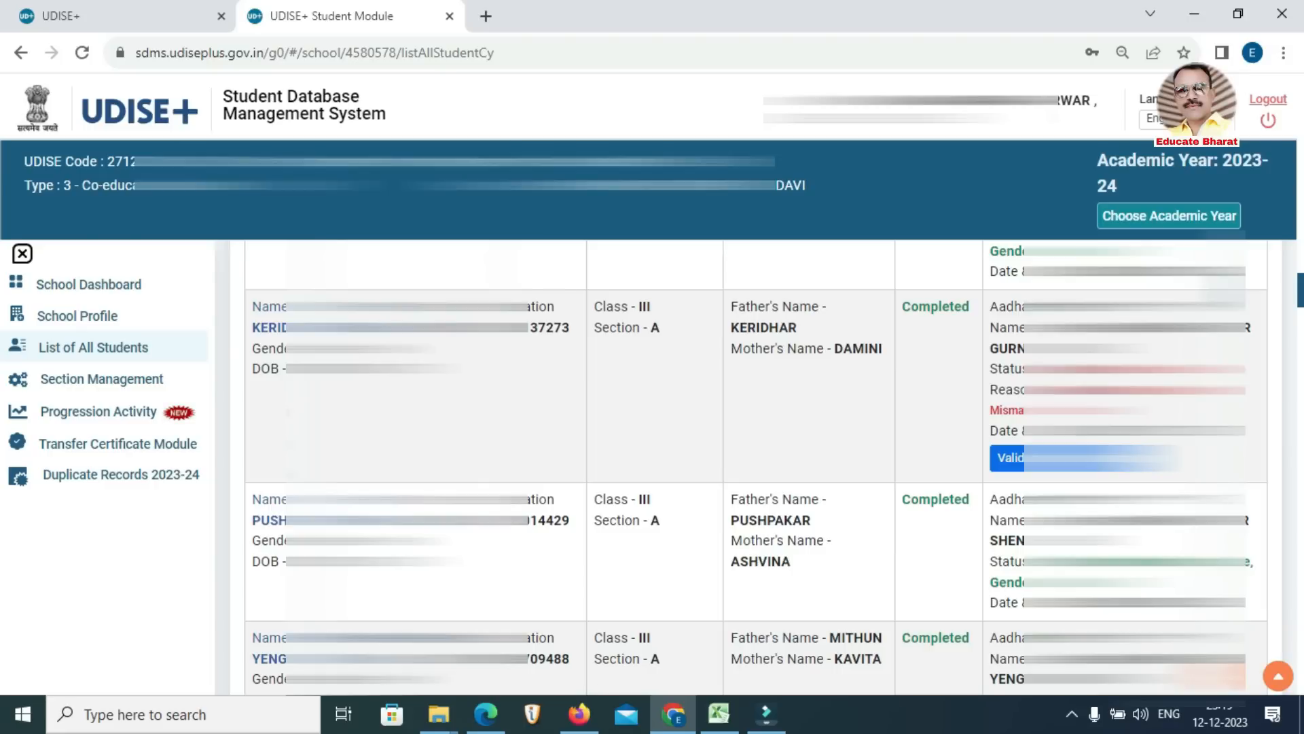
pyautogui.moveTo(991, 413); pyautogui.dragTo(1059, 413)
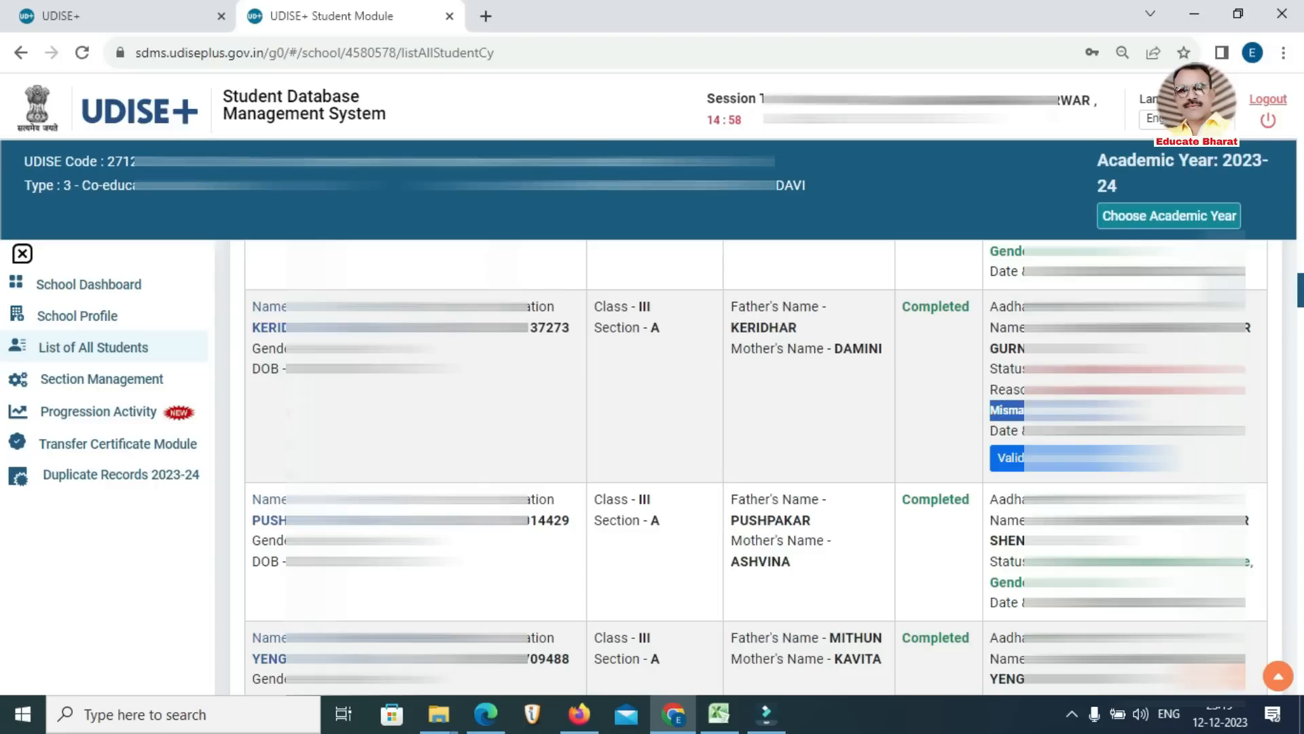
# Step: Switch to the Student Portal in Firefox and list the 2023-2024 students of 3rd Standard, division 1
pyautogui.click(580, 713)
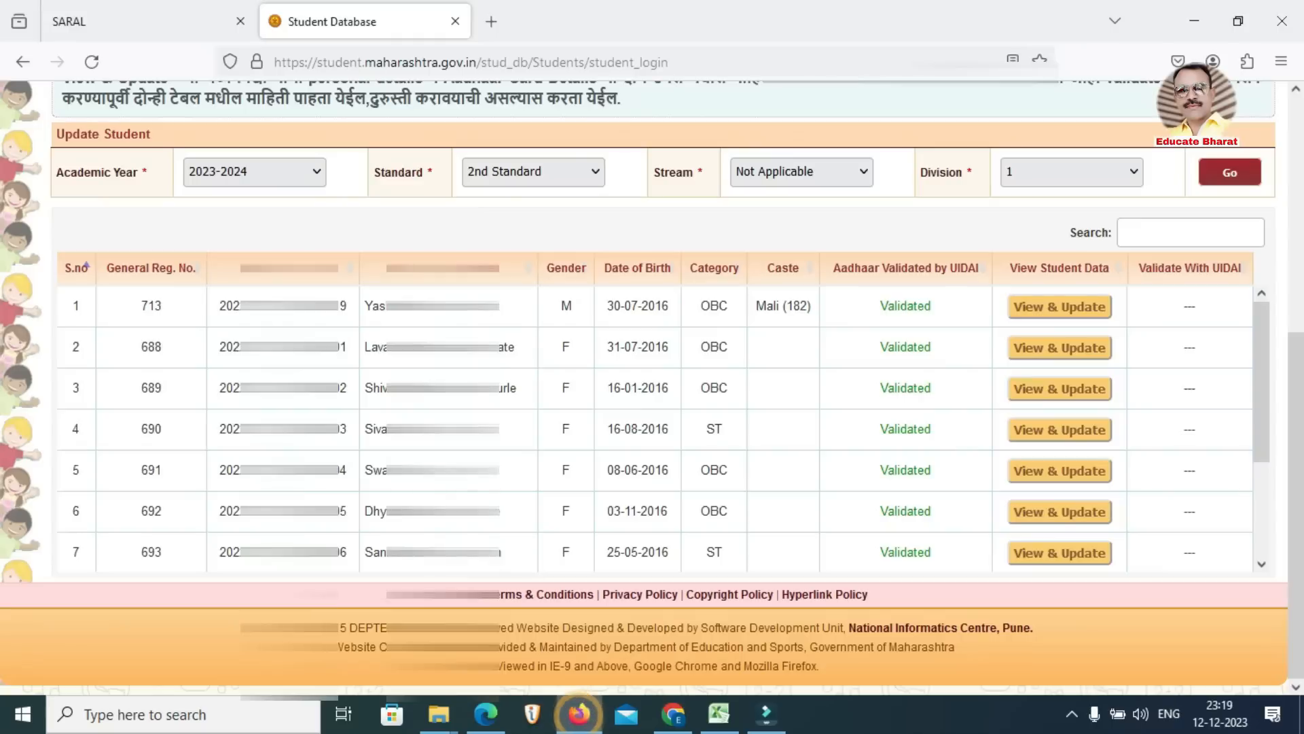
pyautogui.click(542, 175)
pyautogui.click(506, 293)
pyautogui.click(1023, 174)
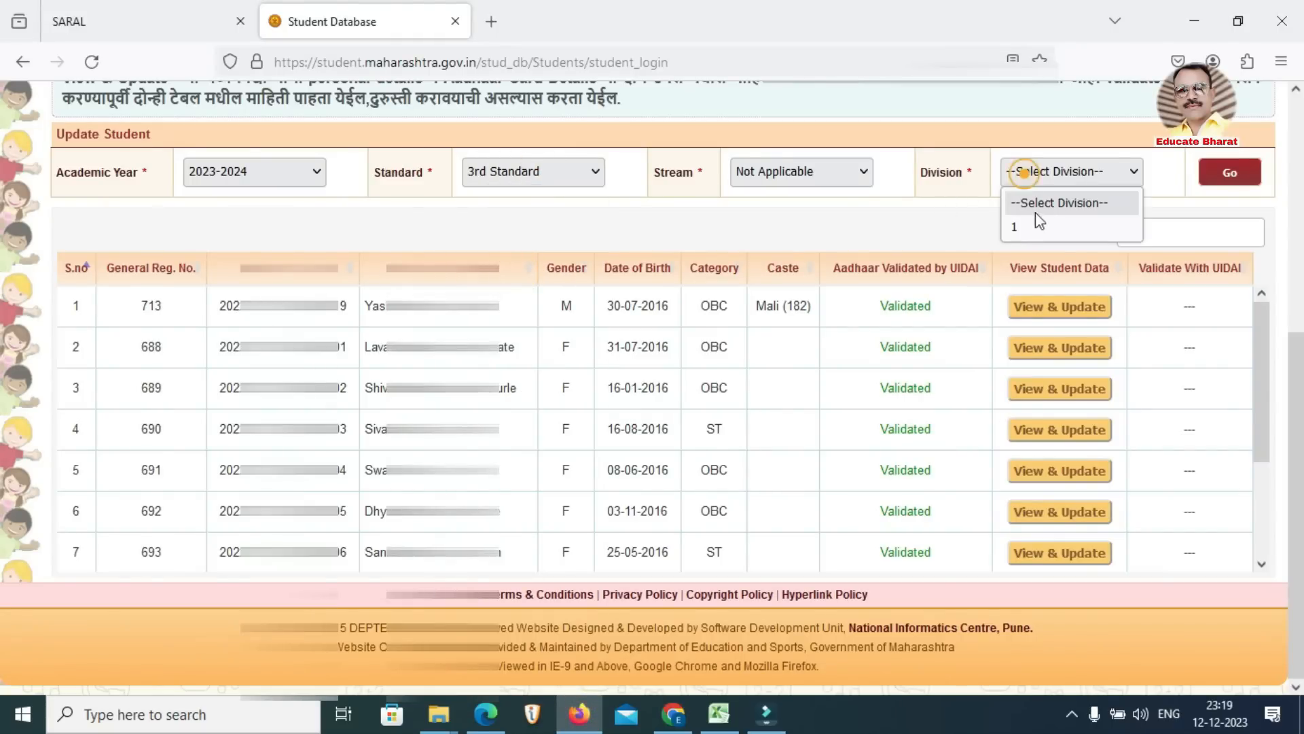
pyautogui.click(1039, 224)
pyautogui.click(1216, 173)
pyautogui.scroll(-2, 805, 472)
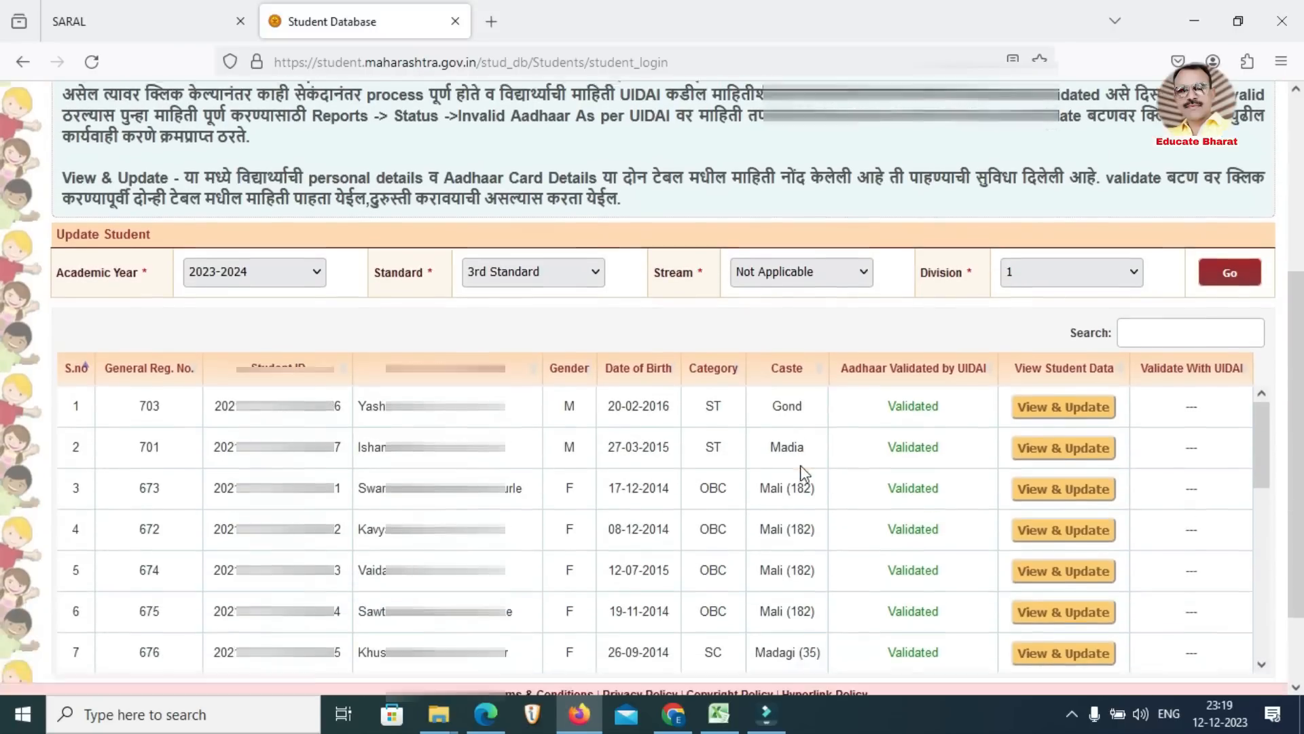
pyautogui.scroll(-2, 996, 438)
pyautogui.scroll(2, 1100, 449)
pyautogui.moveTo(1300, 415); pyautogui.dragTo(1302, 474)
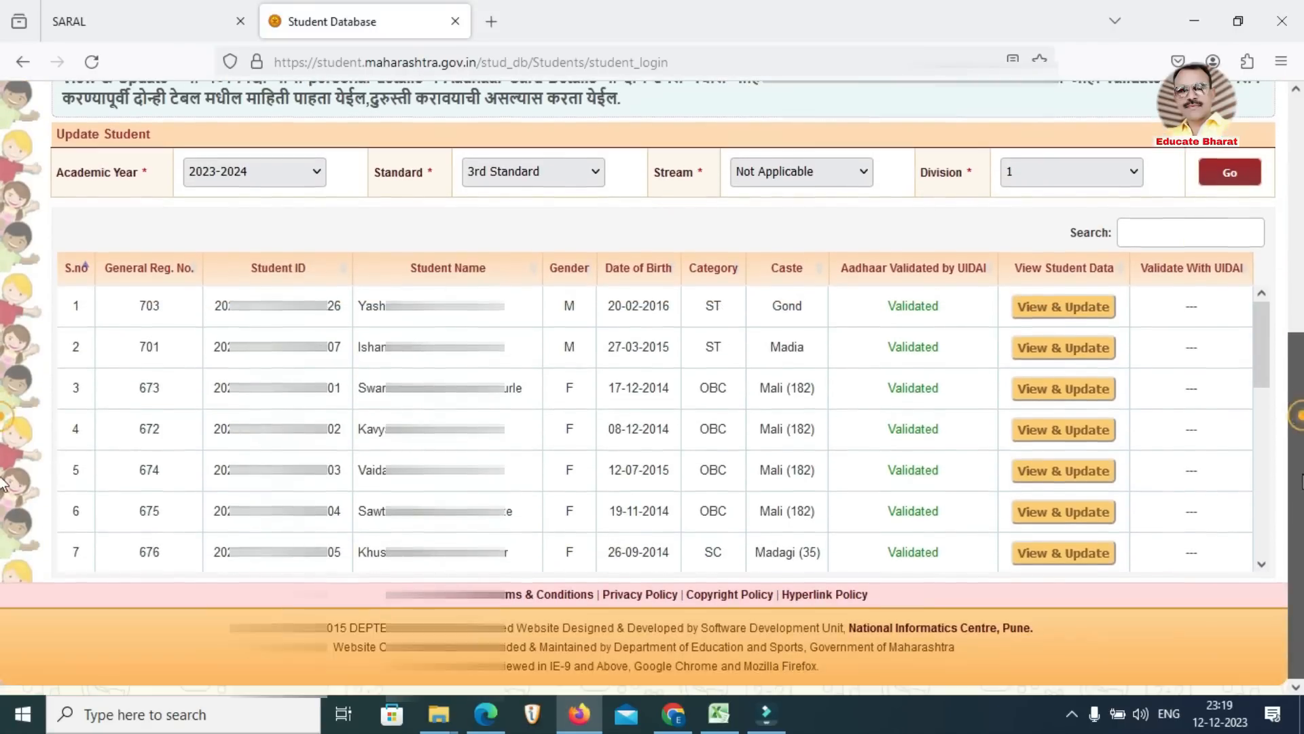
# Step: Compare the mismatched Class III record in UDISE+ with the 3rd Standard list in the Student Portal
pyautogui.moveTo(673, 713)
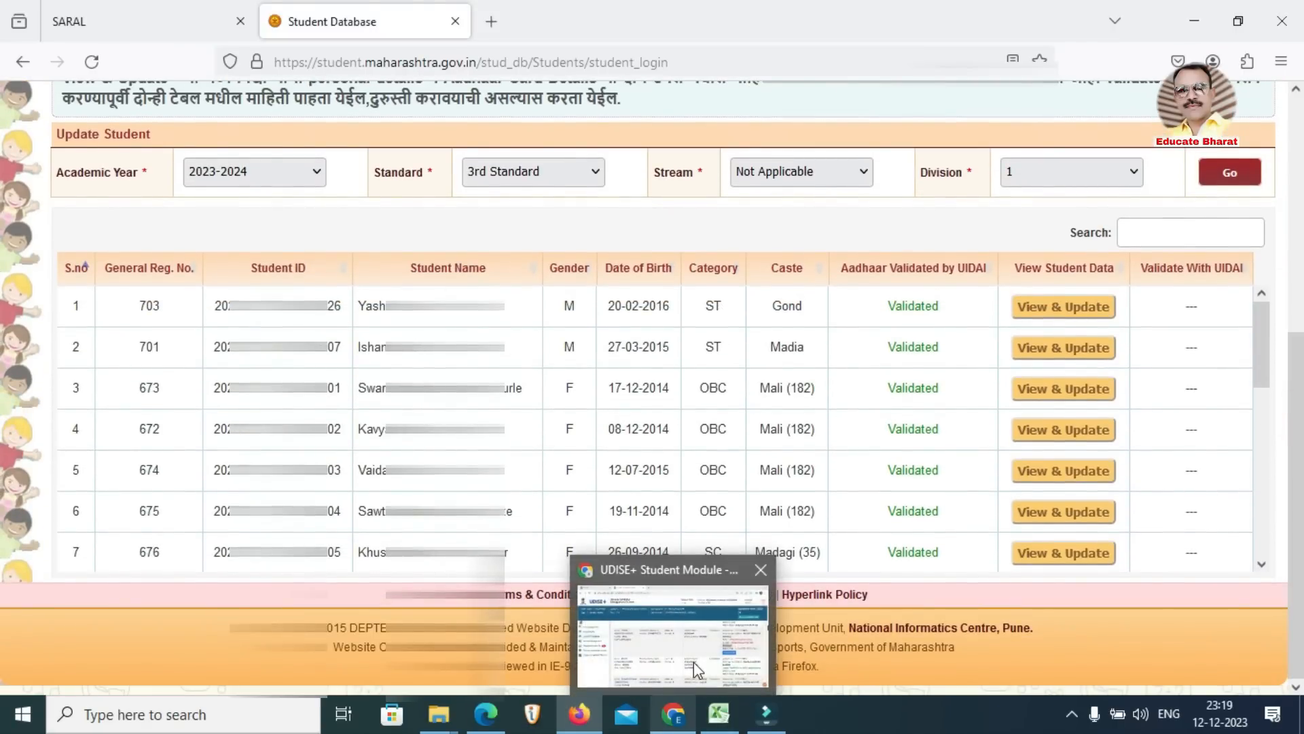
pyautogui.click(695, 669)
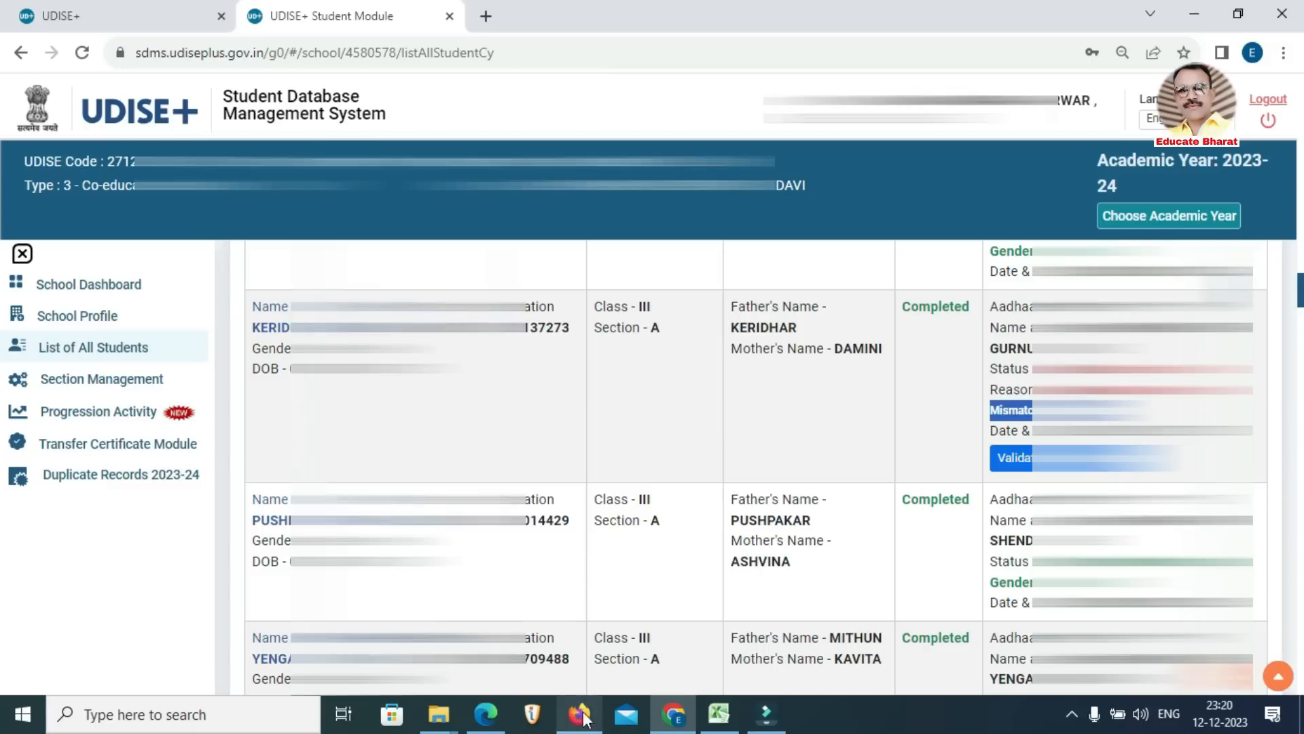
pyautogui.moveTo(585, 724)
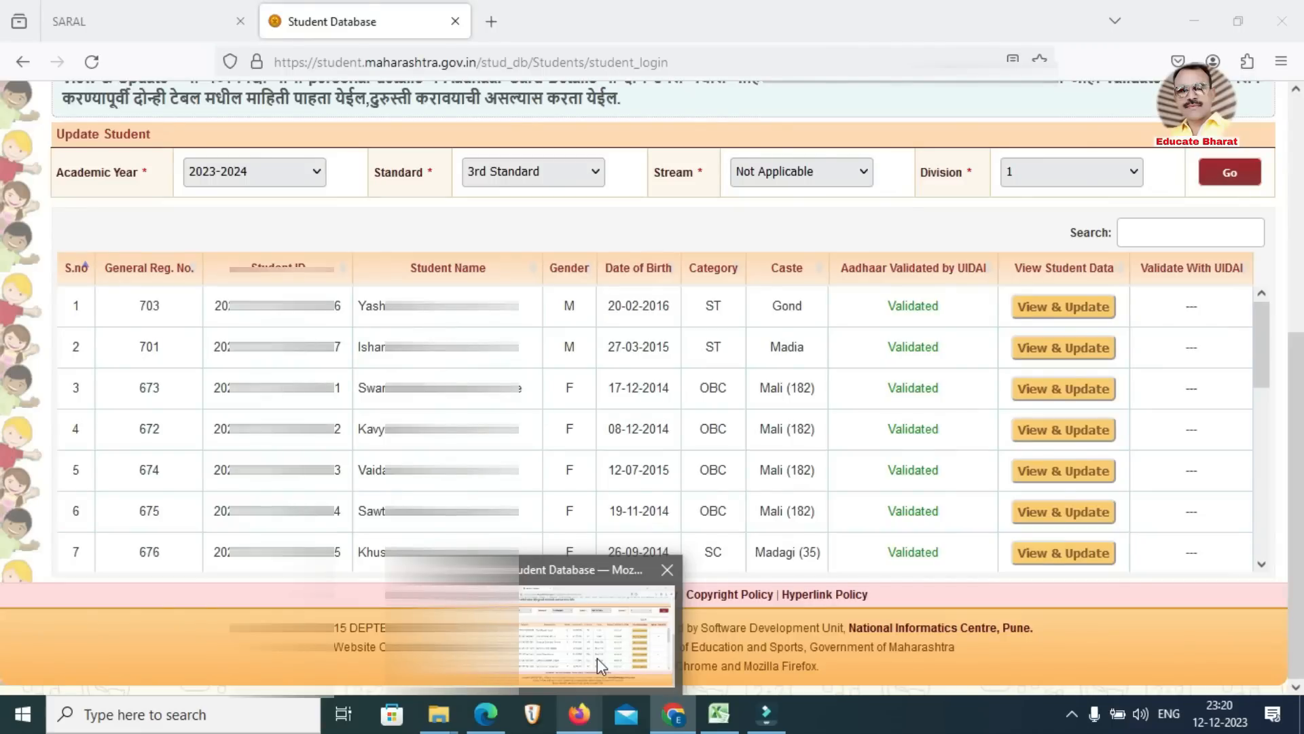
pyautogui.click(600, 665)
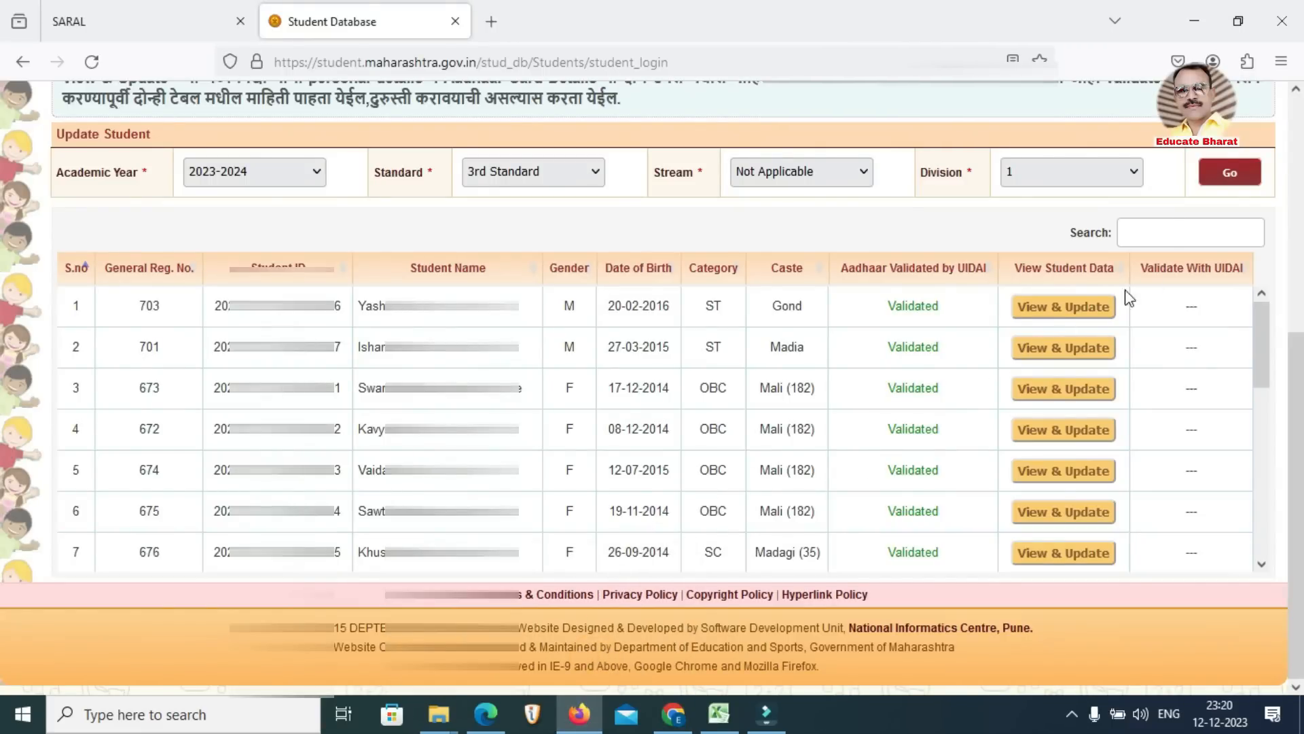
pyautogui.click(676, 713)
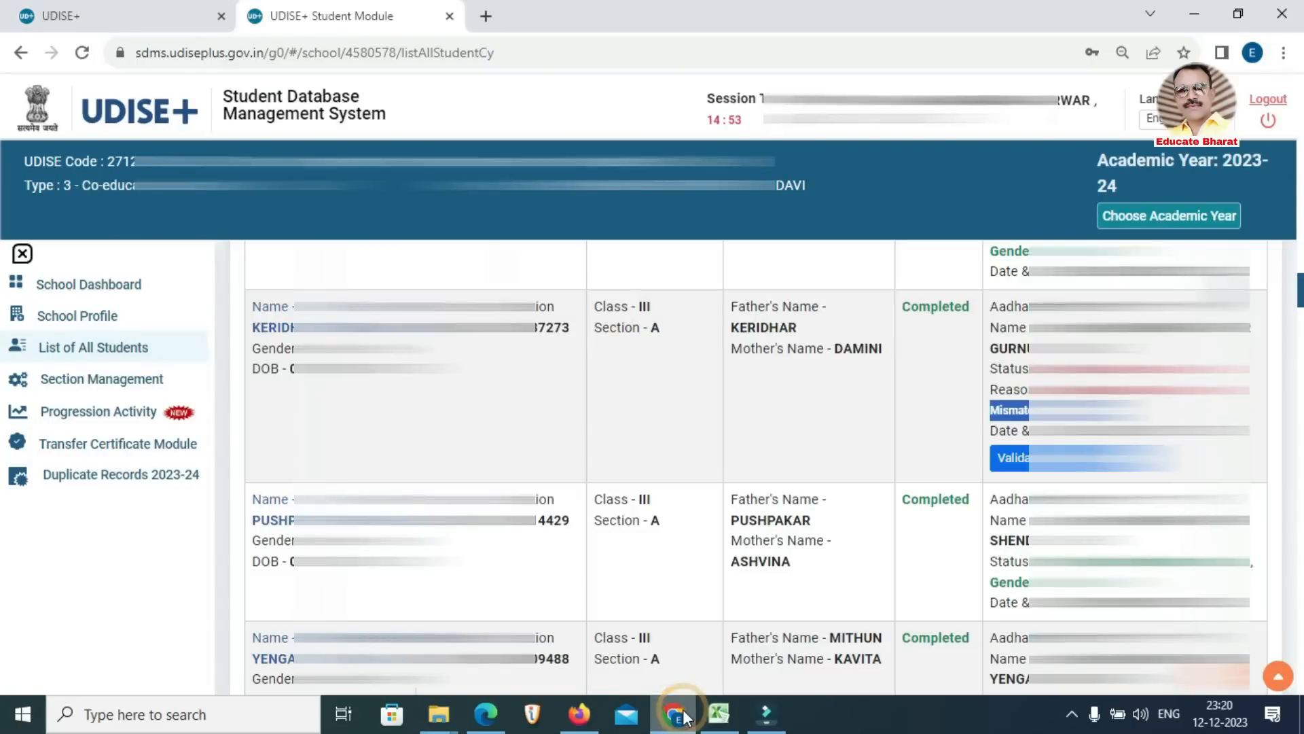
# Step: Search the Student Portal's 3rd Standard list by the start of the mismatched student's surname and highlight the matching student's name
pyautogui.click(579, 713)
pyautogui.click(1176, 224)
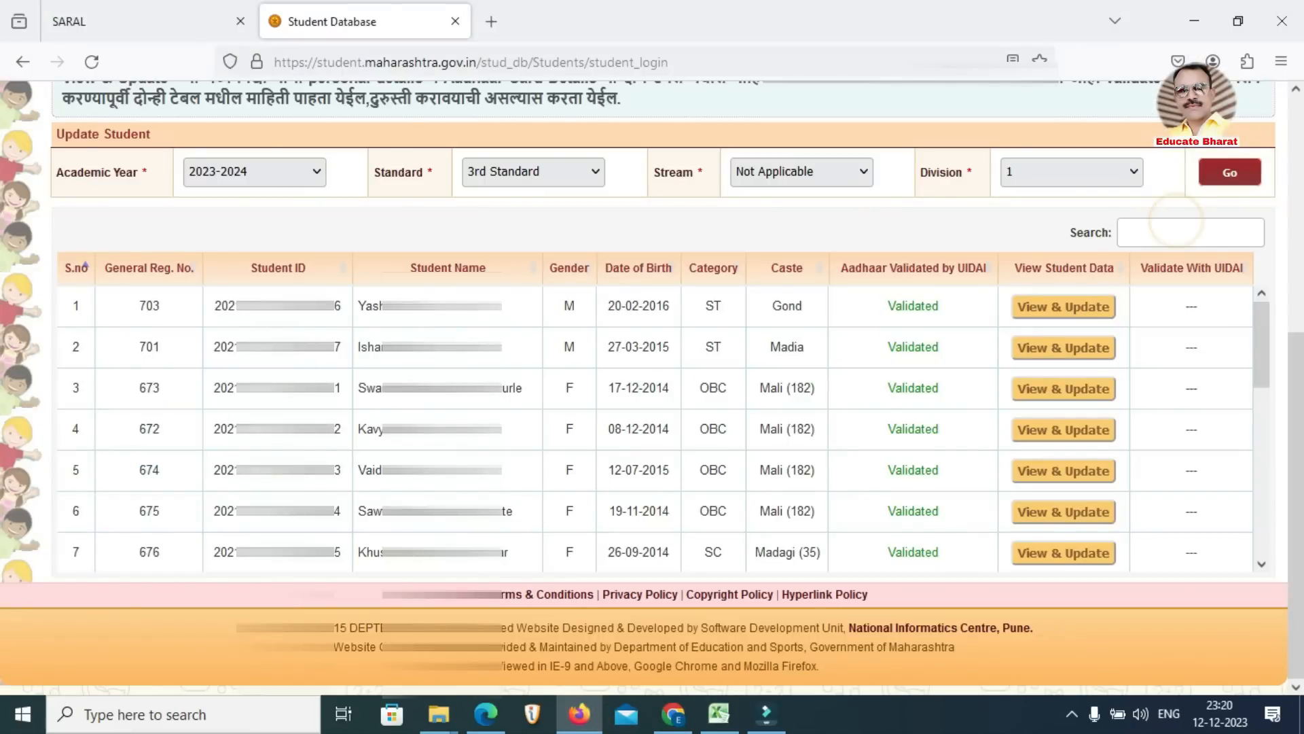
pyautogui.write('GUR')
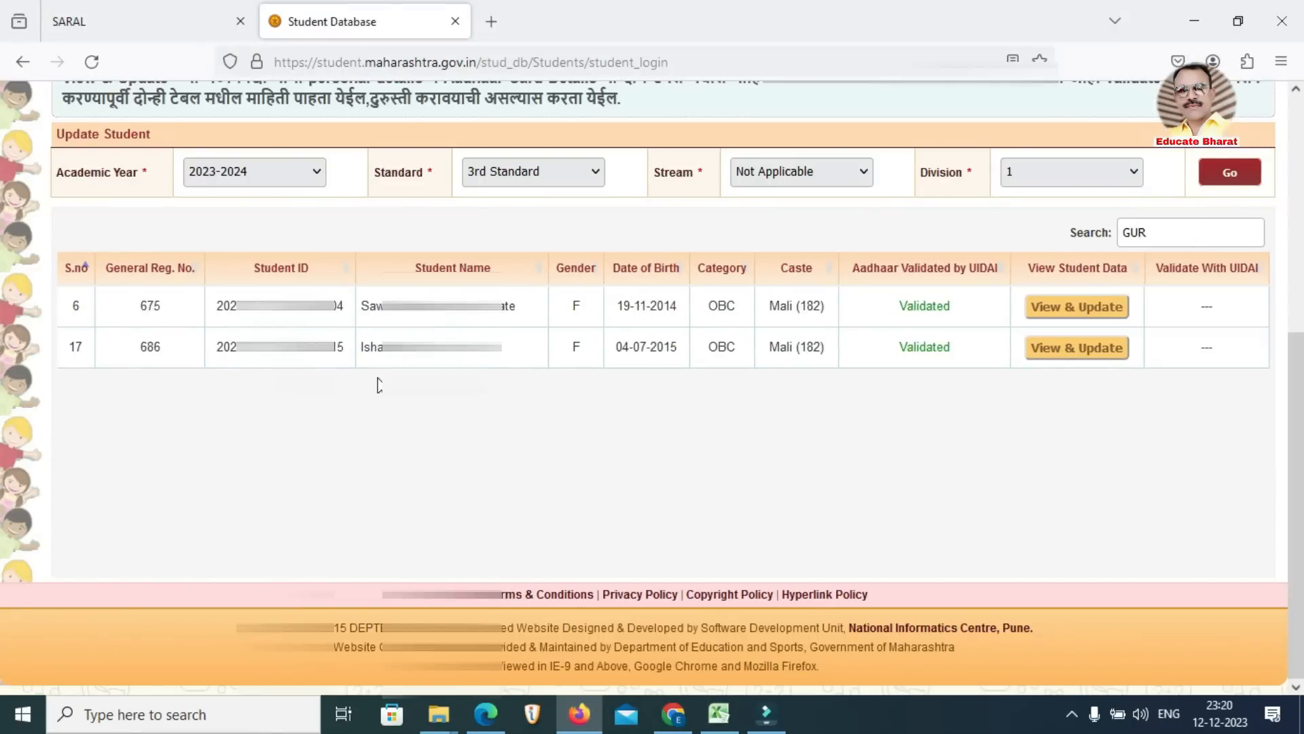
pyautogui.moveTo(360, 348); pyautogui.dragTo(504, 372)
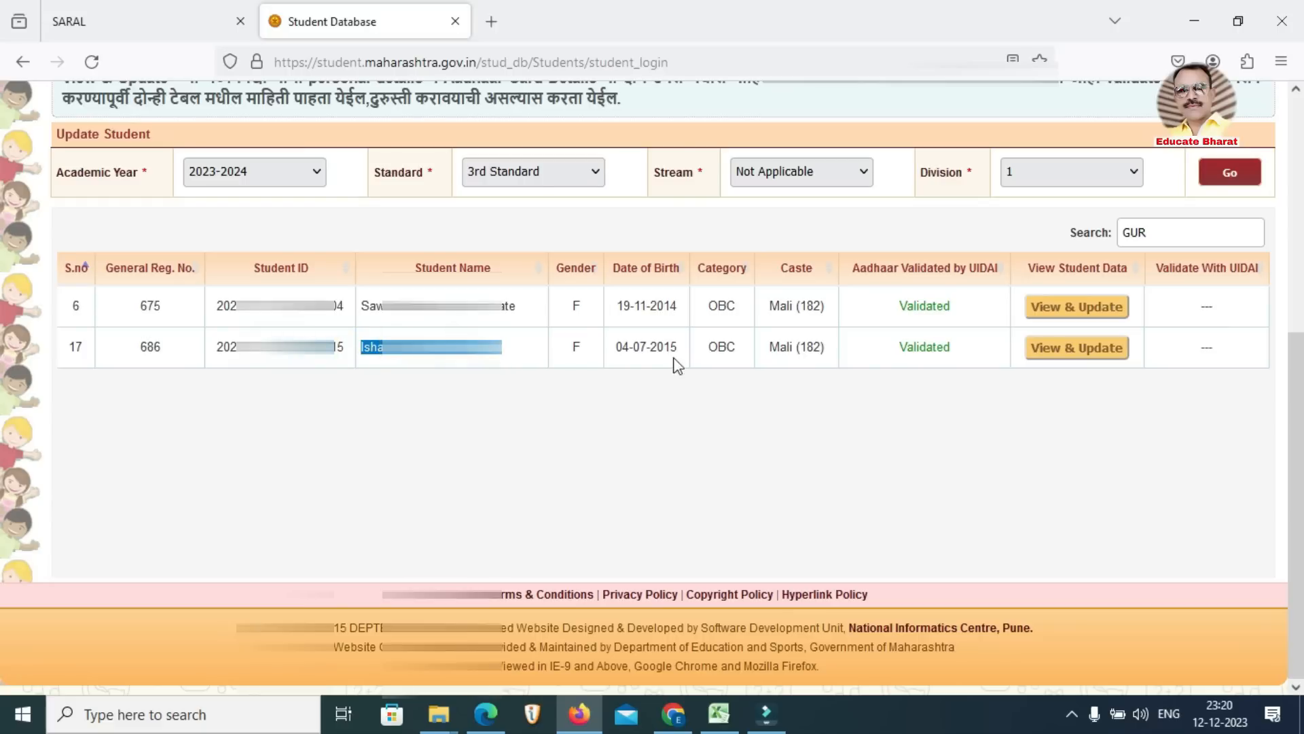
# Step: Switch to UDISE+ and open the General Profile of the Class III student with the Aadhaar mismatch
pyautogui.click(674, 717)
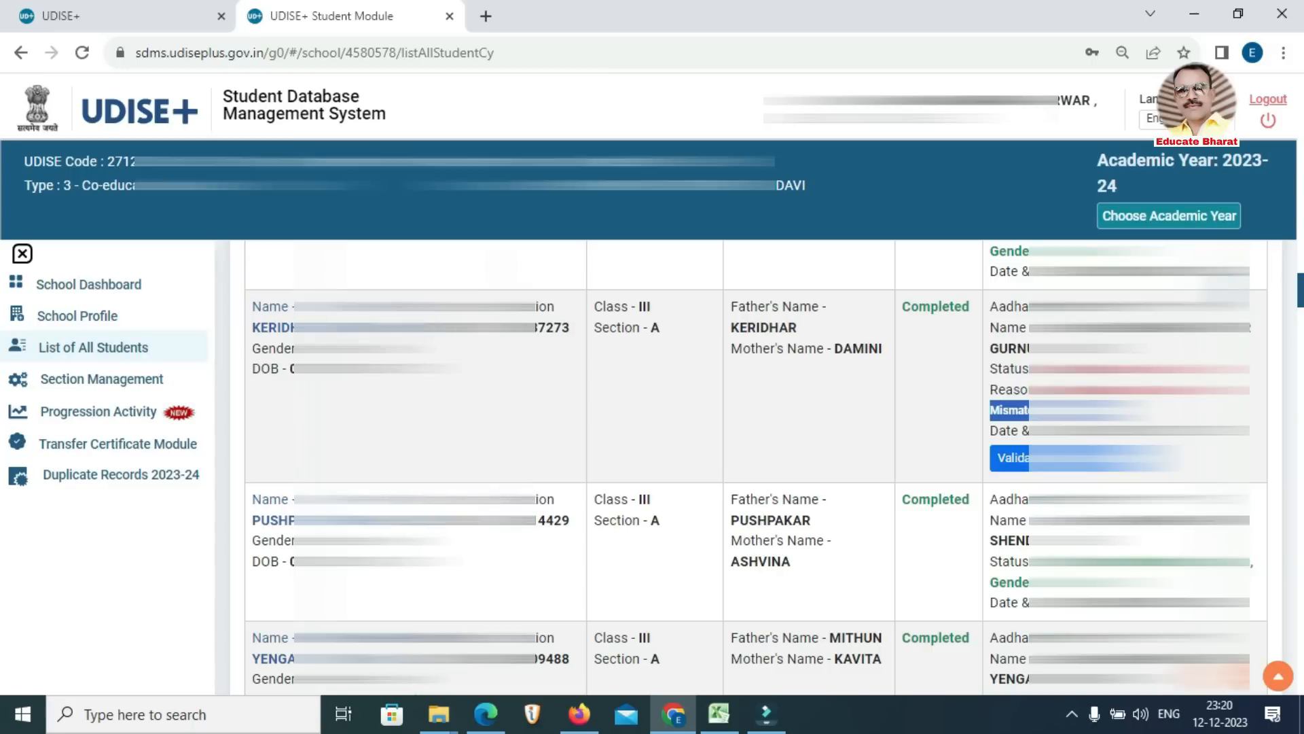
pyautogui.click(333, 327)
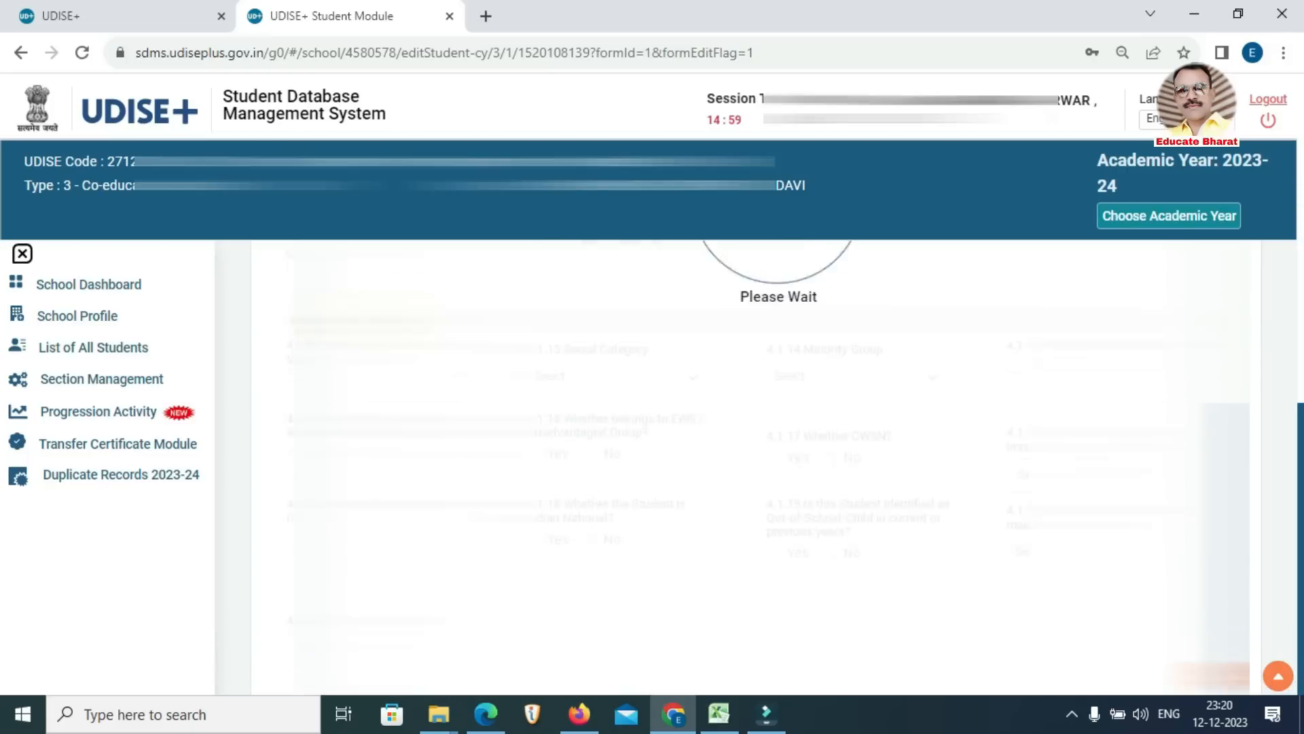
pyautogui.scroll(-1, 541, 413)
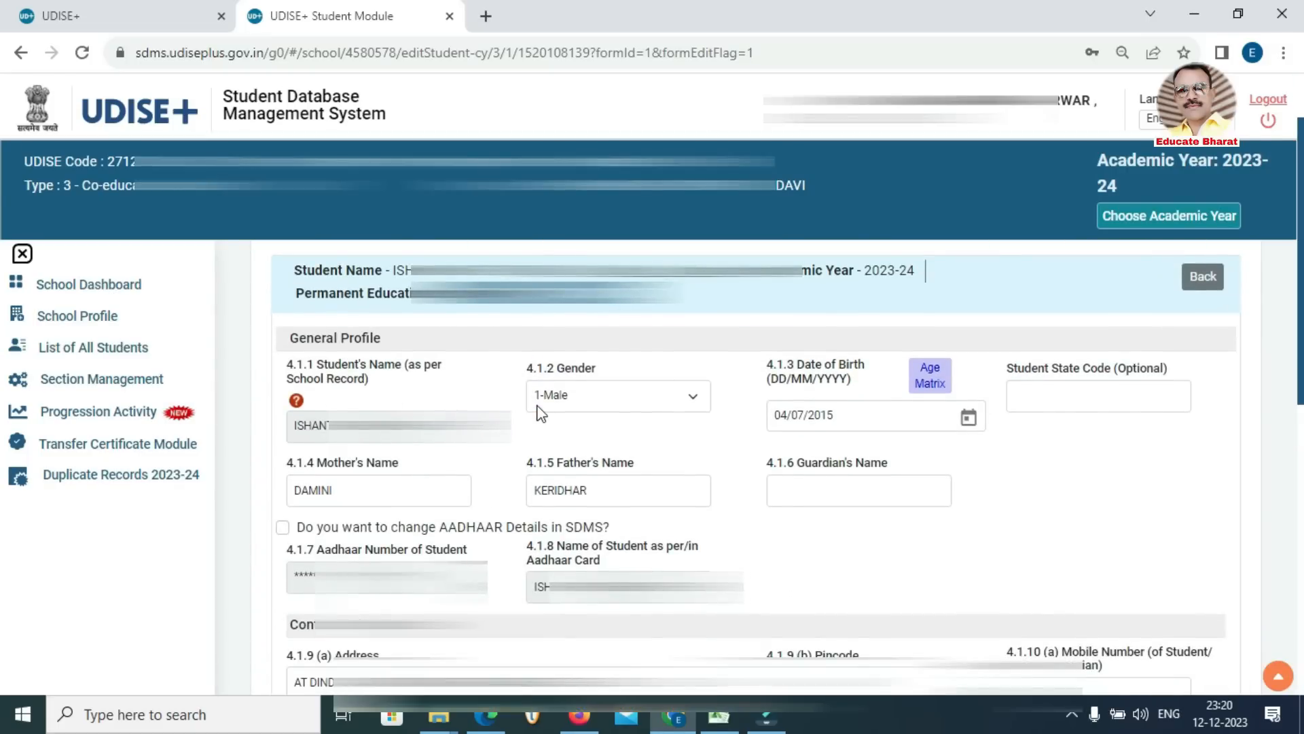
# Step: Switch to the Student Portal and check the matching student's name and date of birth against the UDISE+ profile
pyautogui.moveTo(588, 724)
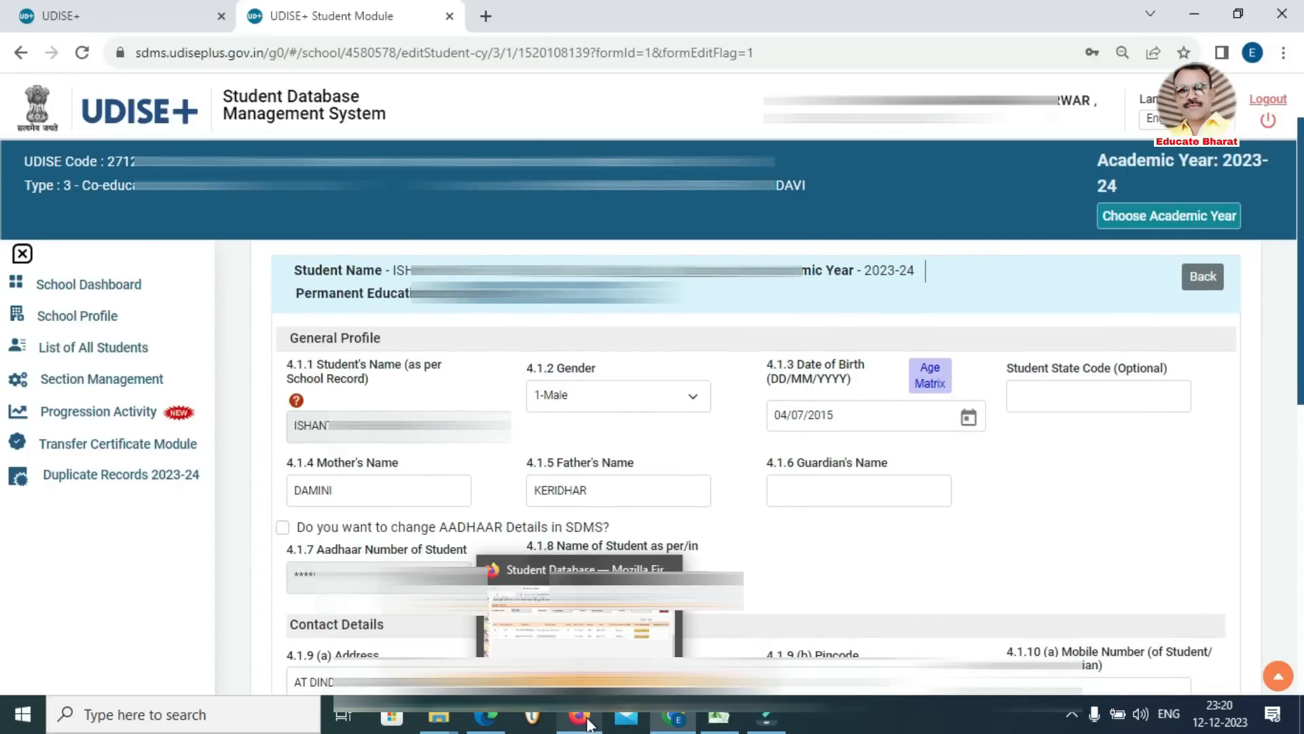
pyautogui.click(569, 673)
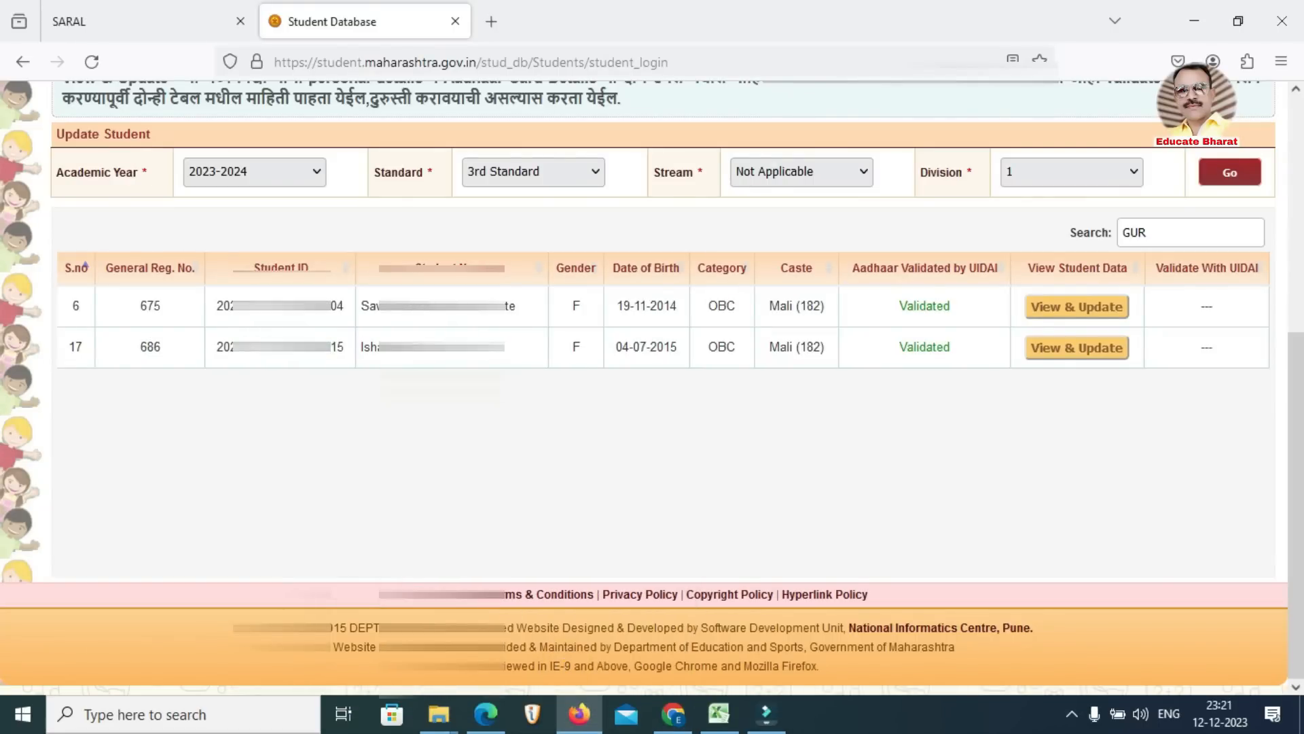
pyautogui.moveTo(361, 347); pyautogui.dragTo(509, 360)
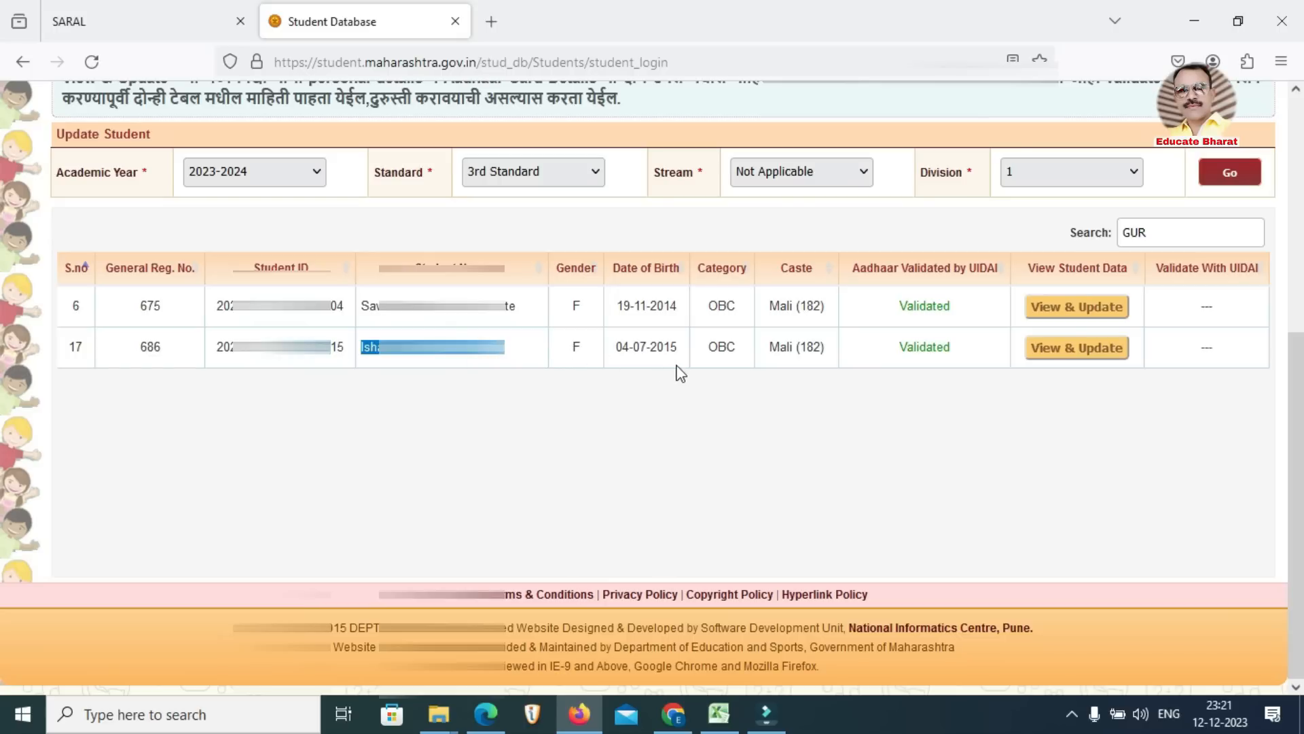
# Step: Return to the student's UDISE+ profile and enable changing the AADHAAR details in SDMS
pyautogui.click(681, 726)
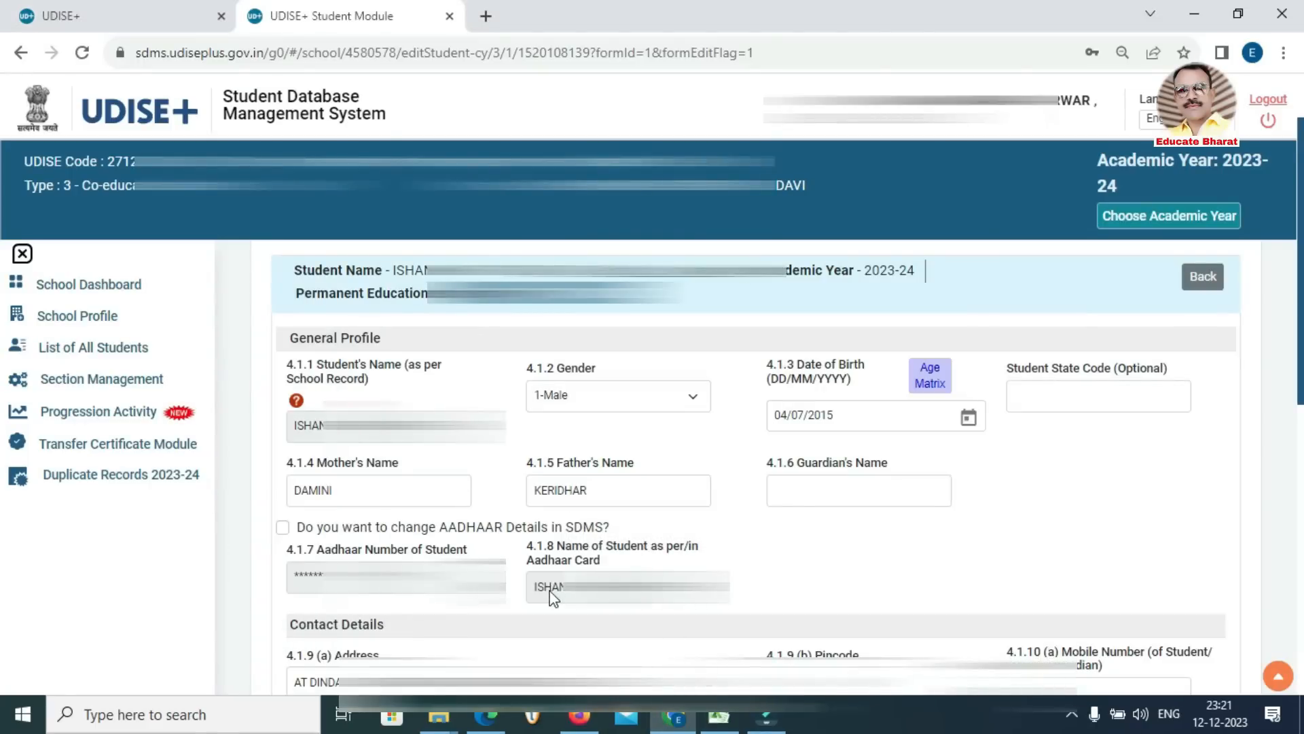
pyautogui.click(282, 528)
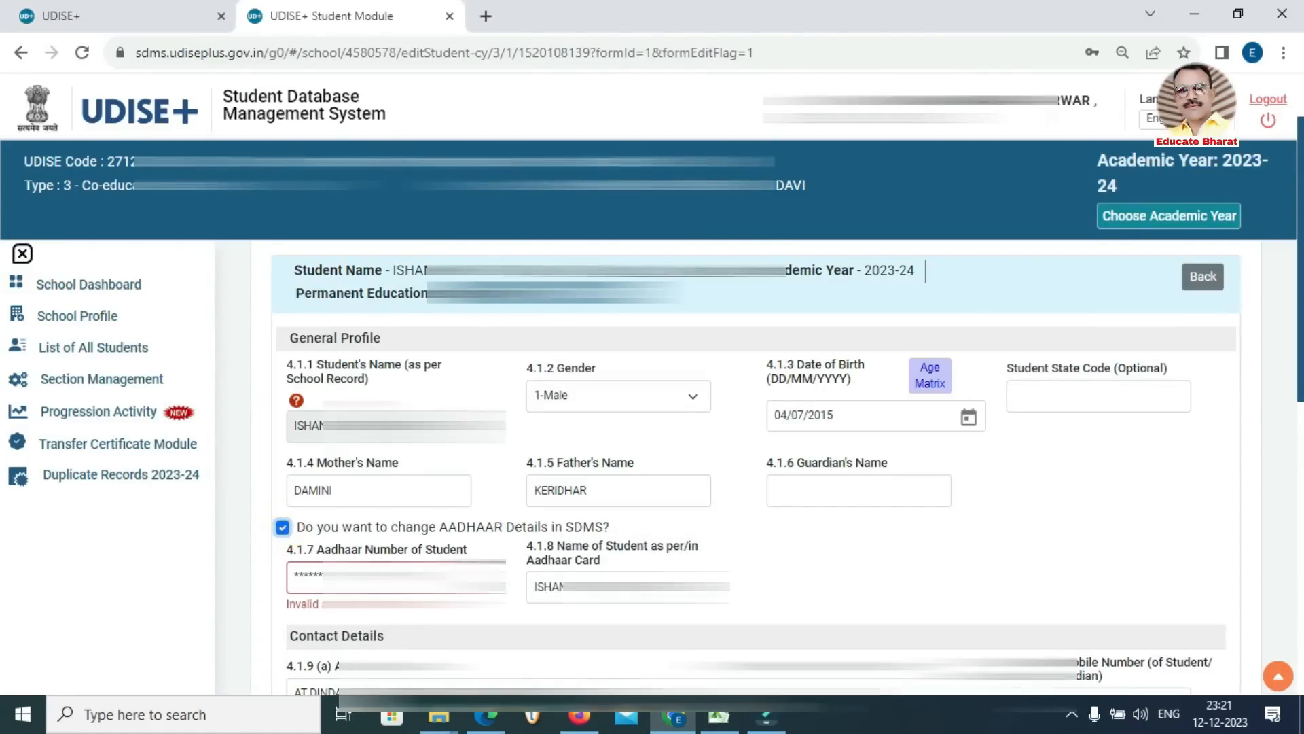
# Step: Replace the name as per Aadhaar card with the student's name from the Student Portal and set the gender to 2-Female
pyautogui.moveTo(679, 587); pyautogui.dragTo(510, 568)
pyautogui.write('Ishant')
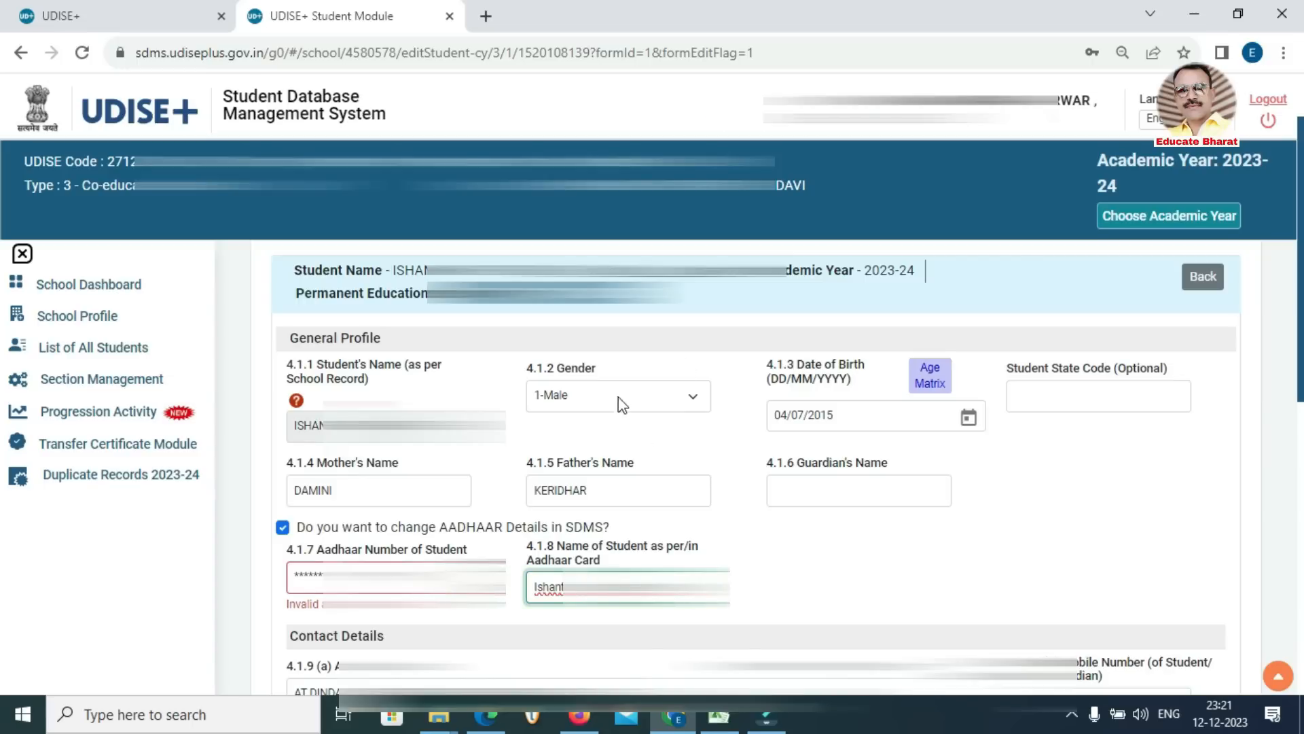
pyautogui.click(580, 713)
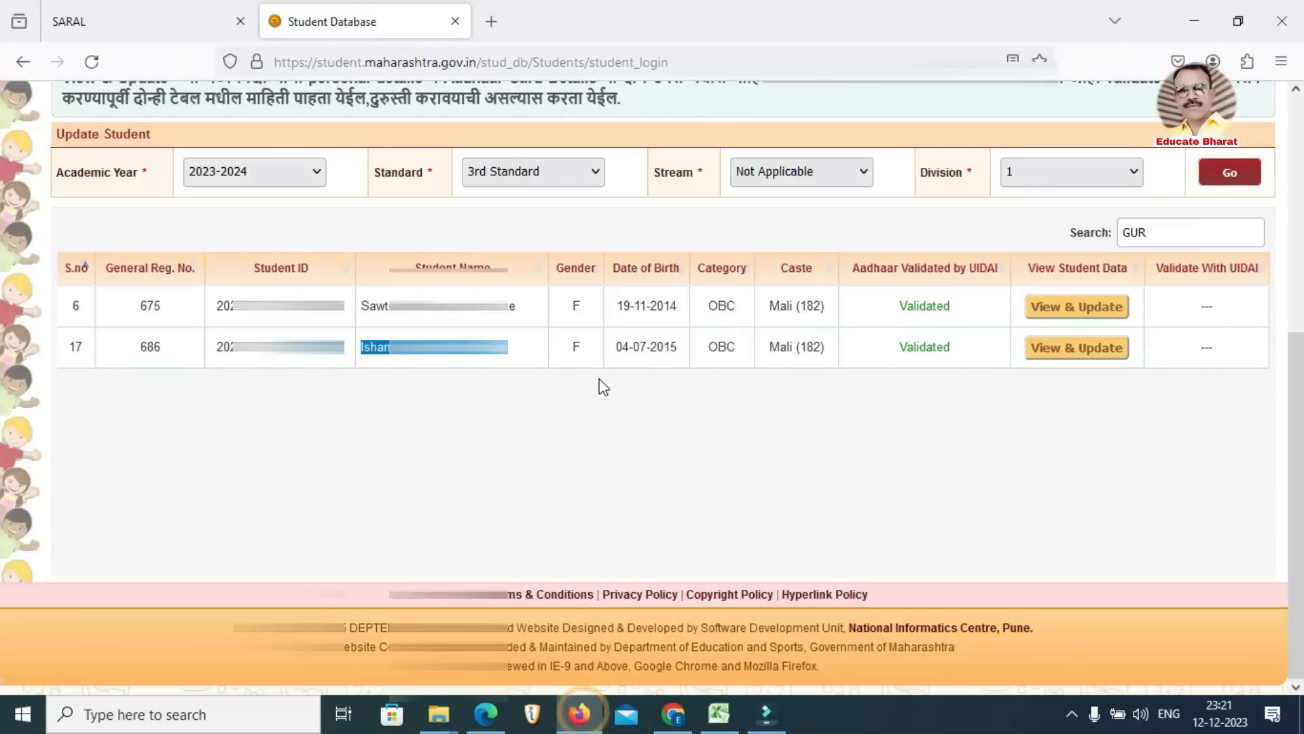
pyautogui.click(672, 714)
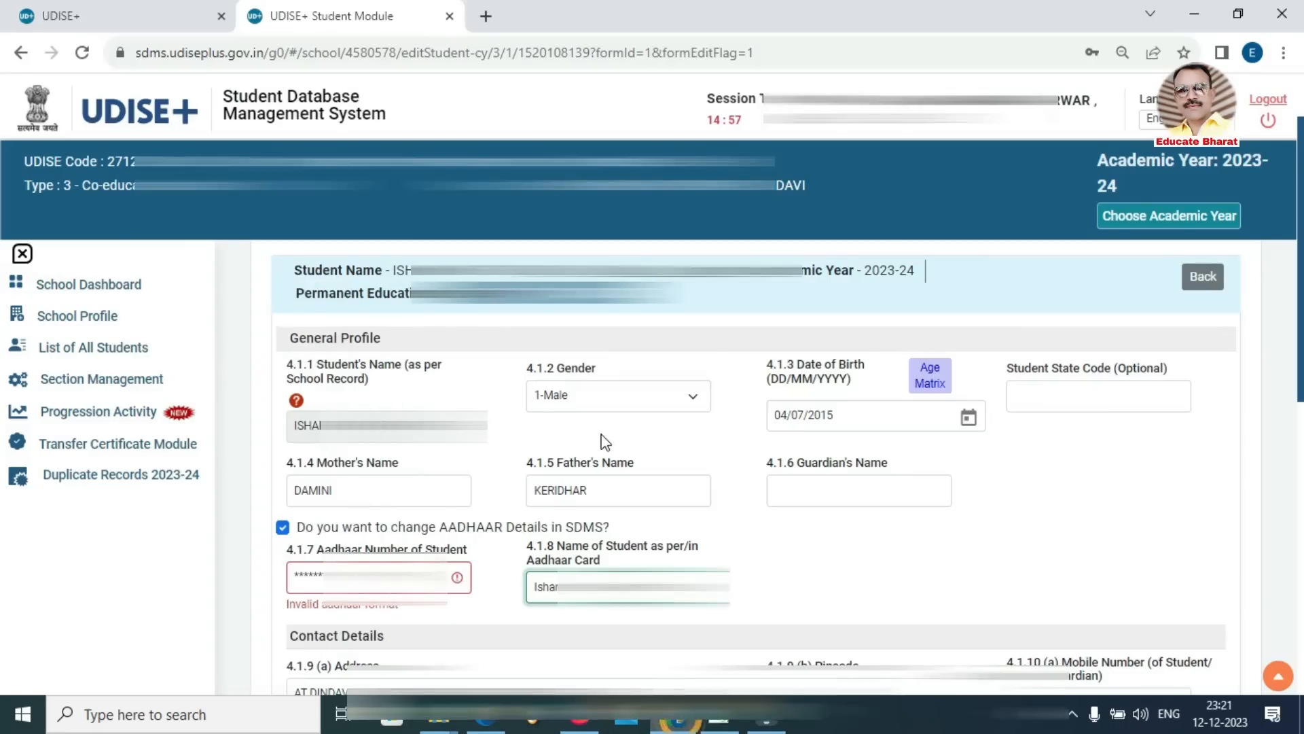
pyautogui.click(582, 398)
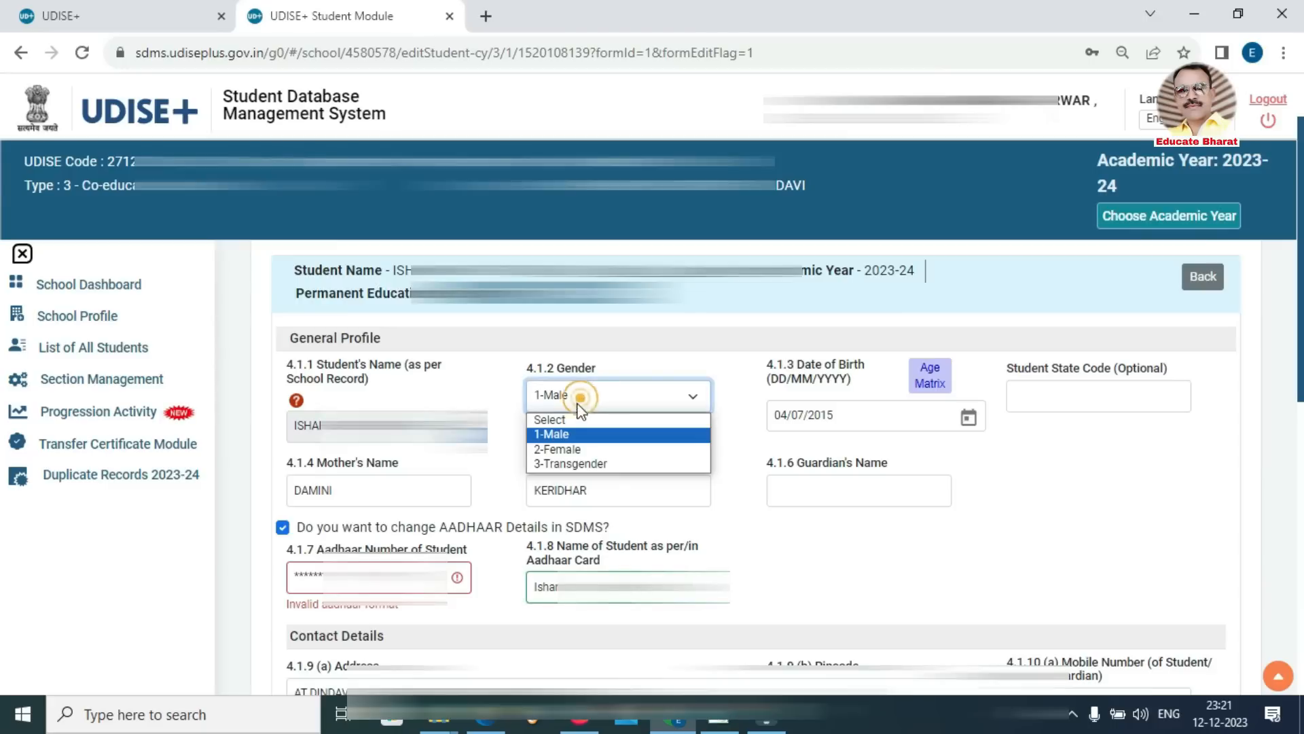
pyautogui.click(568, 449)
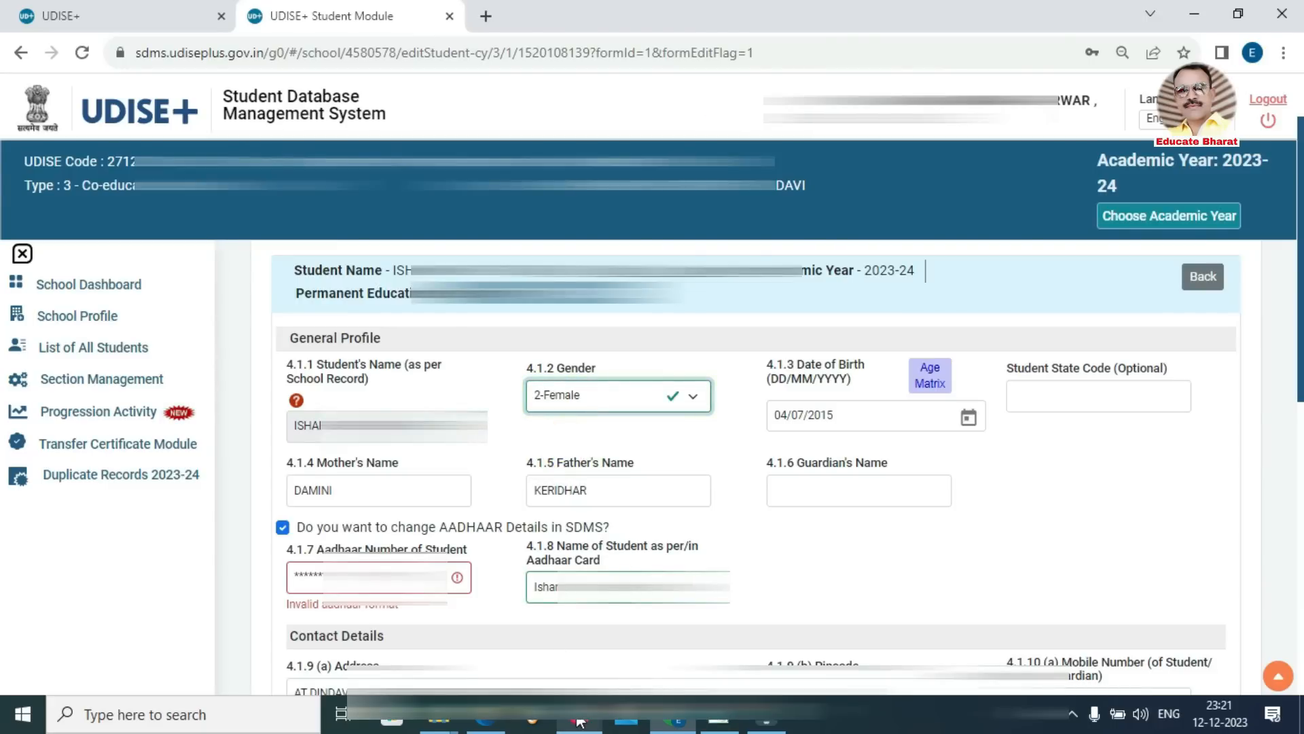
# Step: Compare the student's date of birth in the Student Portal with UDISE+ and review the Aadhaar number field's validation message
pyautogui.moveTo(579, 721)
pyautogui.click(626, 605)
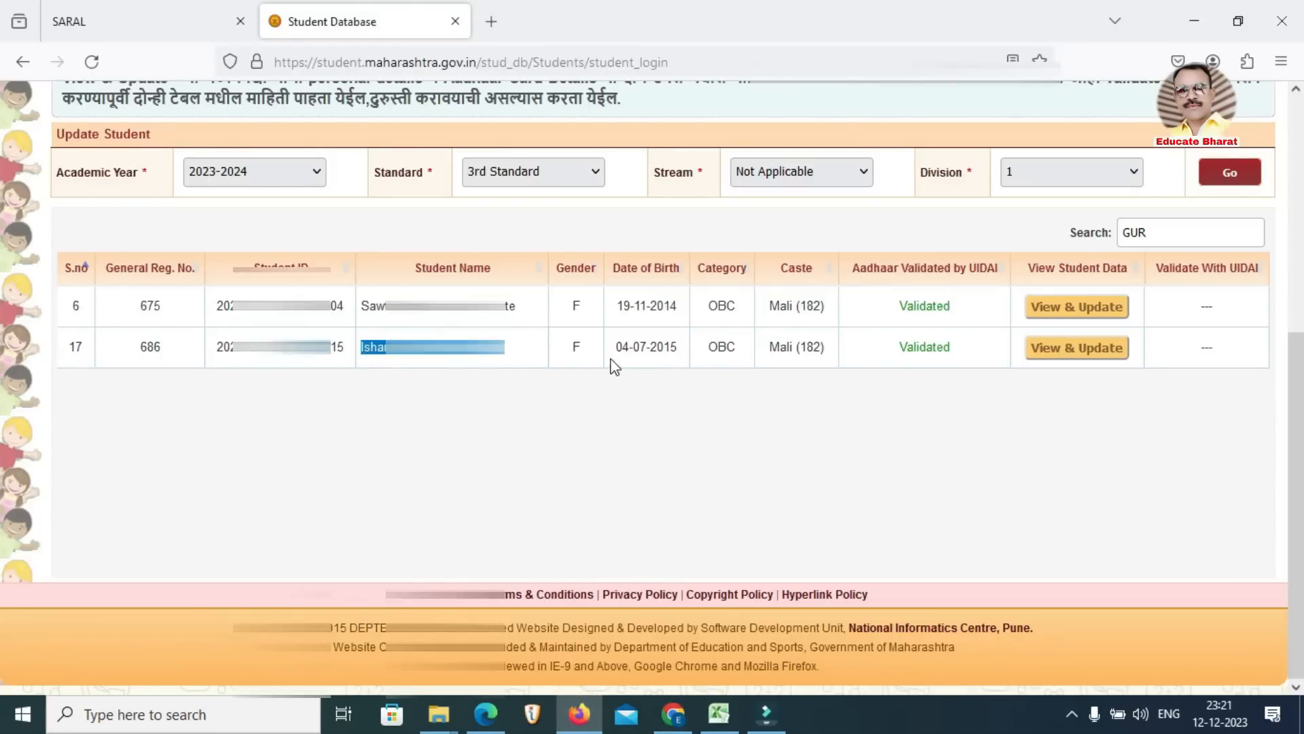
pyautogui.moveTo(611, 347); pyautogui.dragTo(696, 386)
pyautogui.click(673, 713)
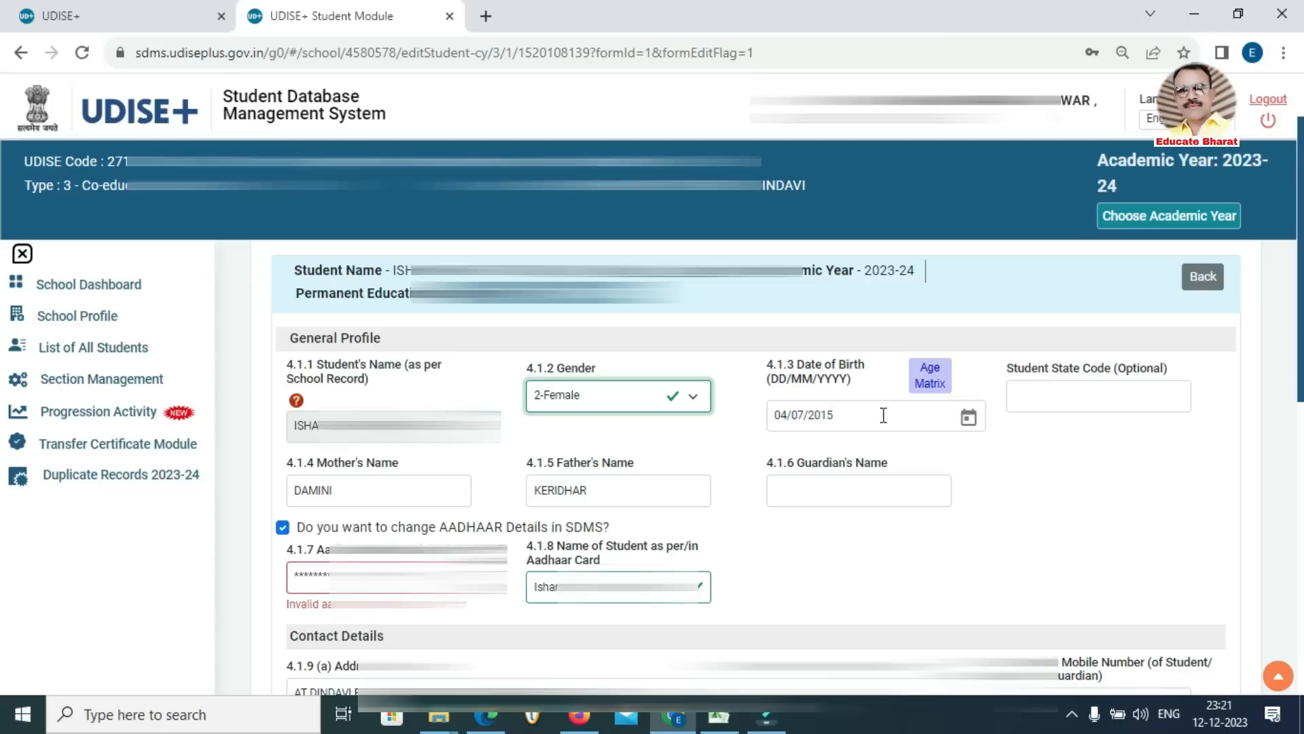
pyautogui.moveTo(367, 578); pyautogui.dragTo(408, 621)
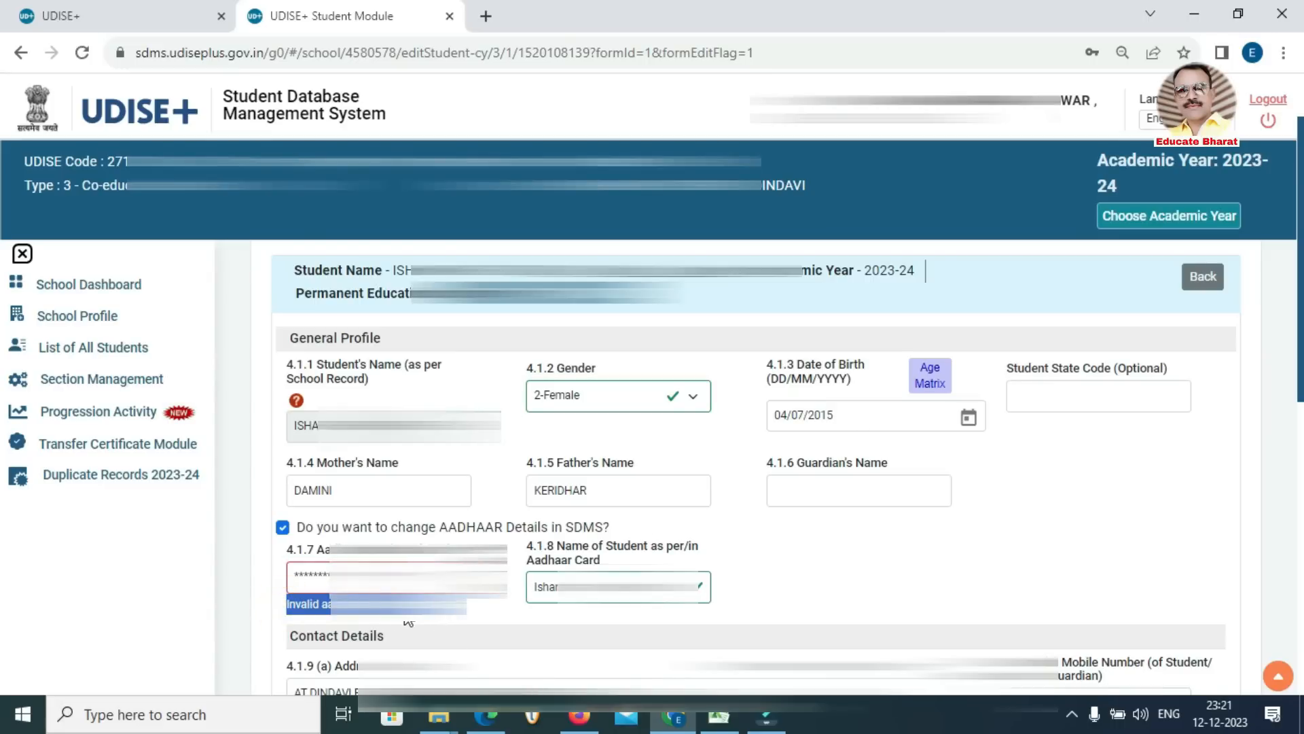
# Step: Open the matching student's record in the Student Portal and copy the Aadhaar number from the Aadhaar Card Details
pyautogui.click(579, 714)
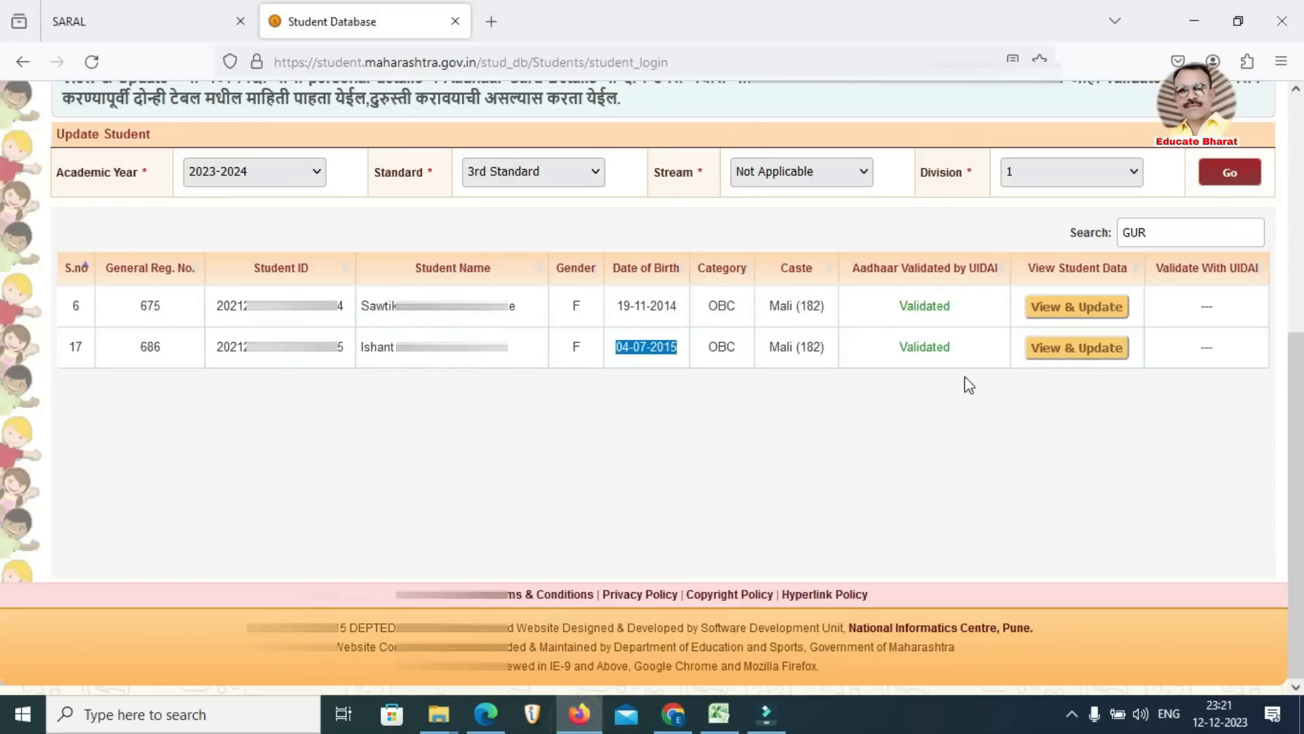
pyautogui.click(1075, 350)
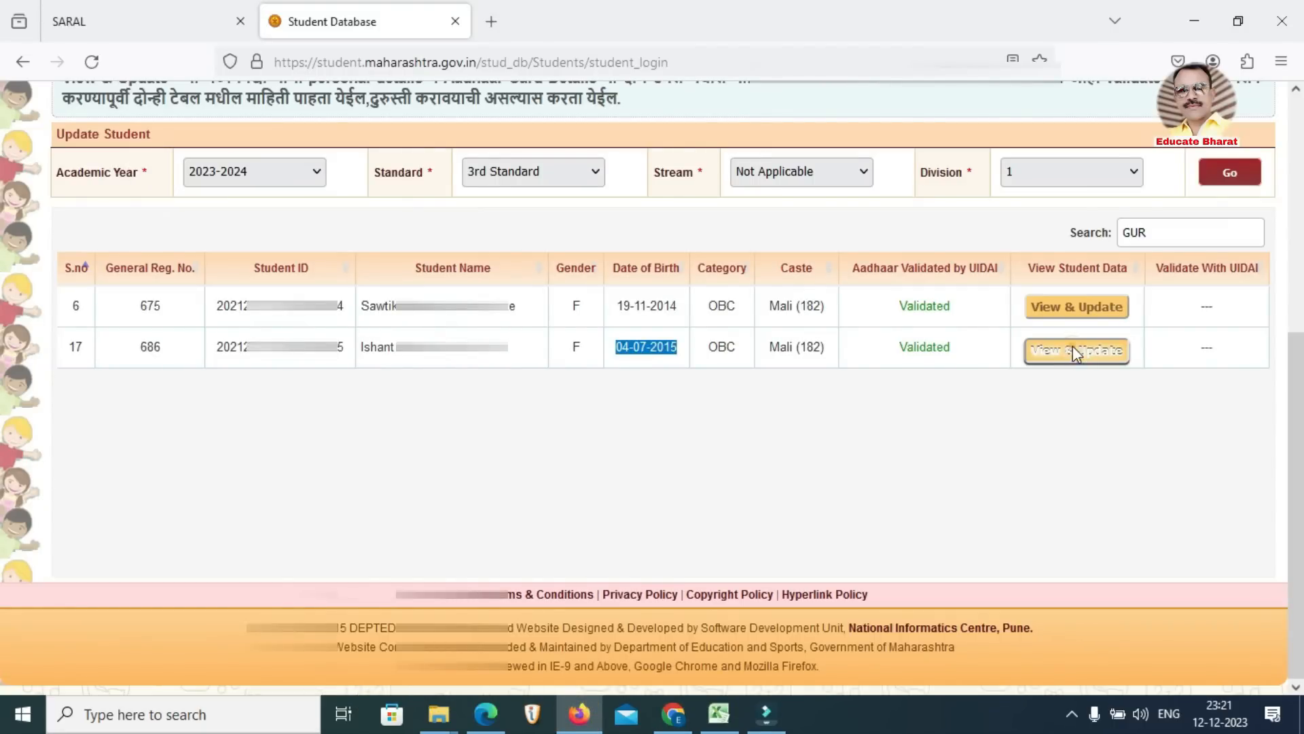
pyautogui.scroll(-10, 719, 495)
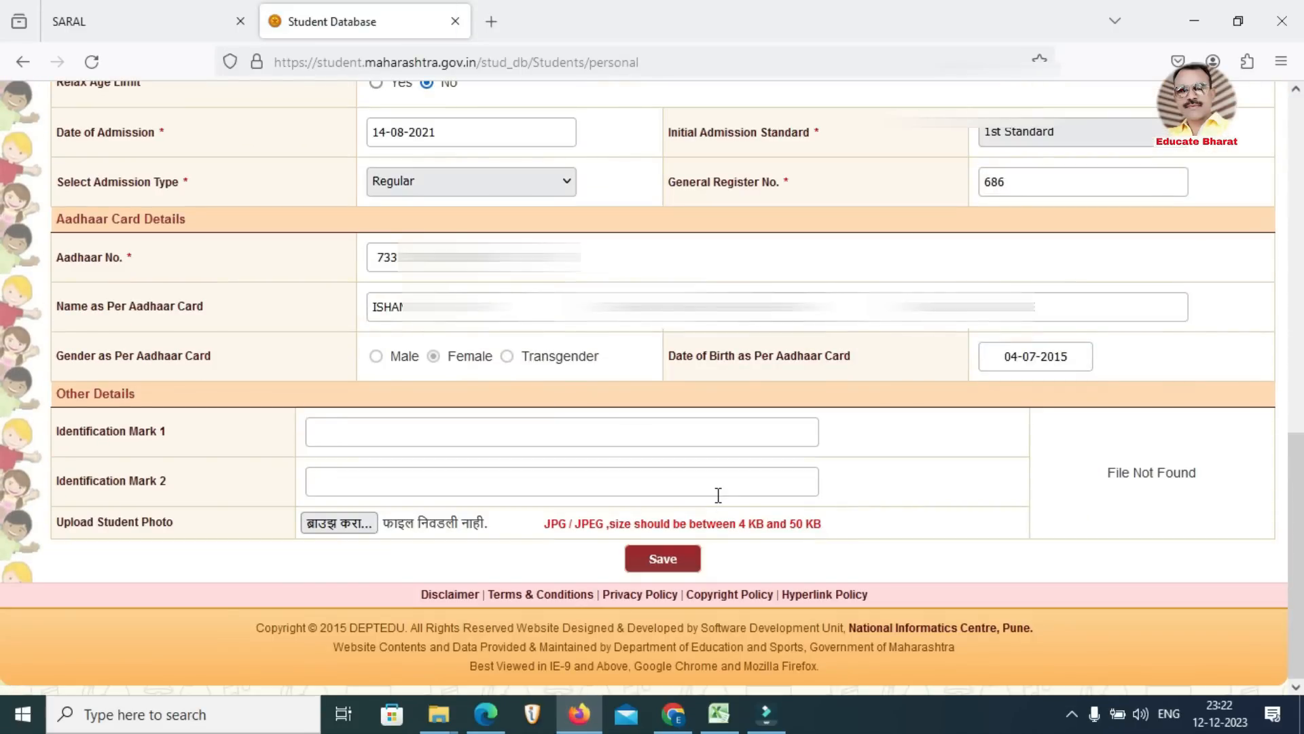
pyautogui.doubleClick(380, 261)
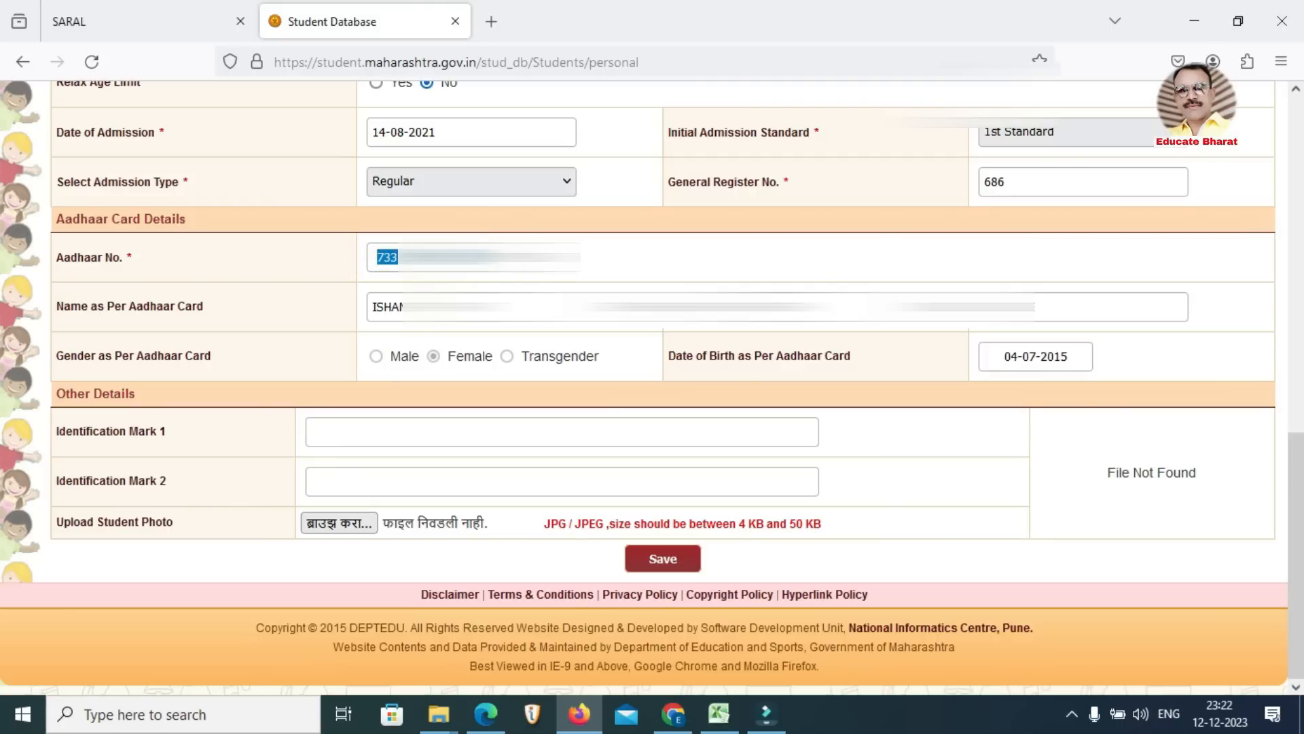
# Step: Switch to UDISE+ and replace the student's Aadhaar number with the one copied from the Student Portal
pyautogui.click(680, 721)
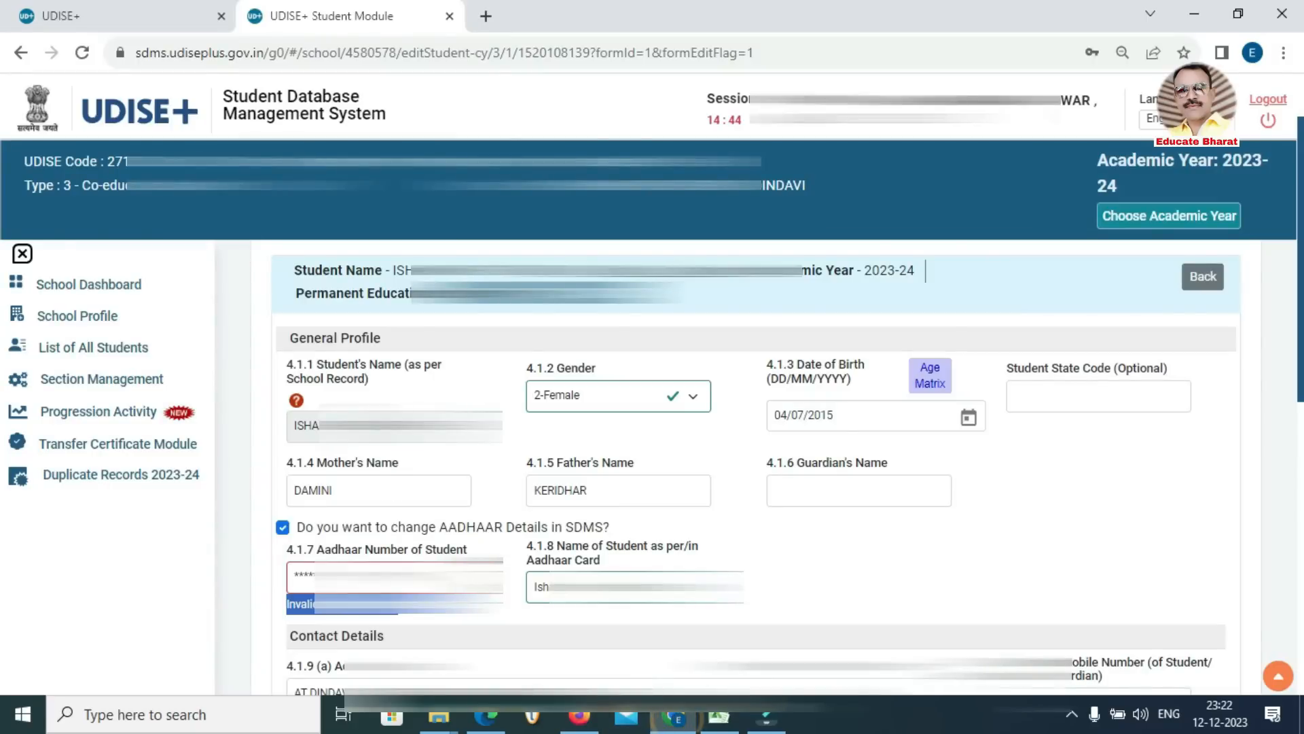
pyautogui.moveTo(381, 578); pyautogui.dragTo(277, 569)
pyautogui.hotkey('ctrl', 'v')
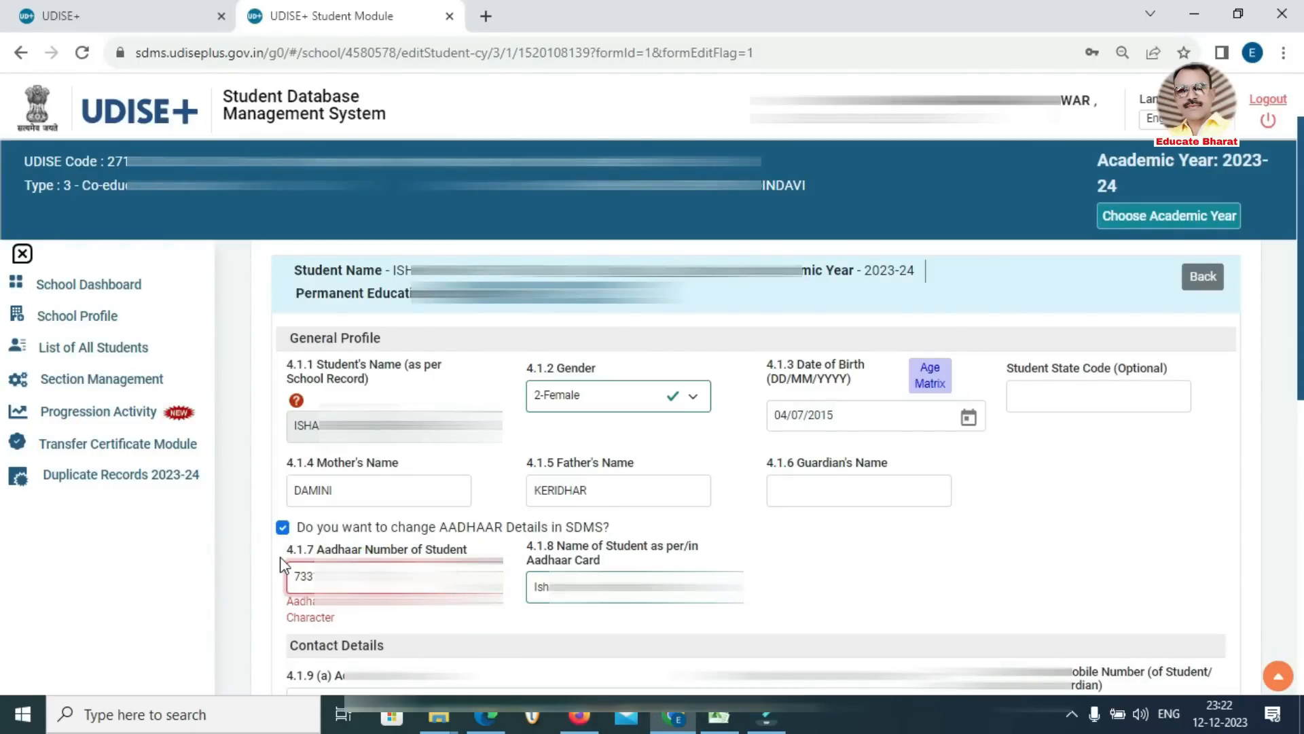
# Step: Check the pasted Aadhaar number against the Student Portal record and complete its missing part in the UDISE+ profile
pyautogui.click(580, 713)
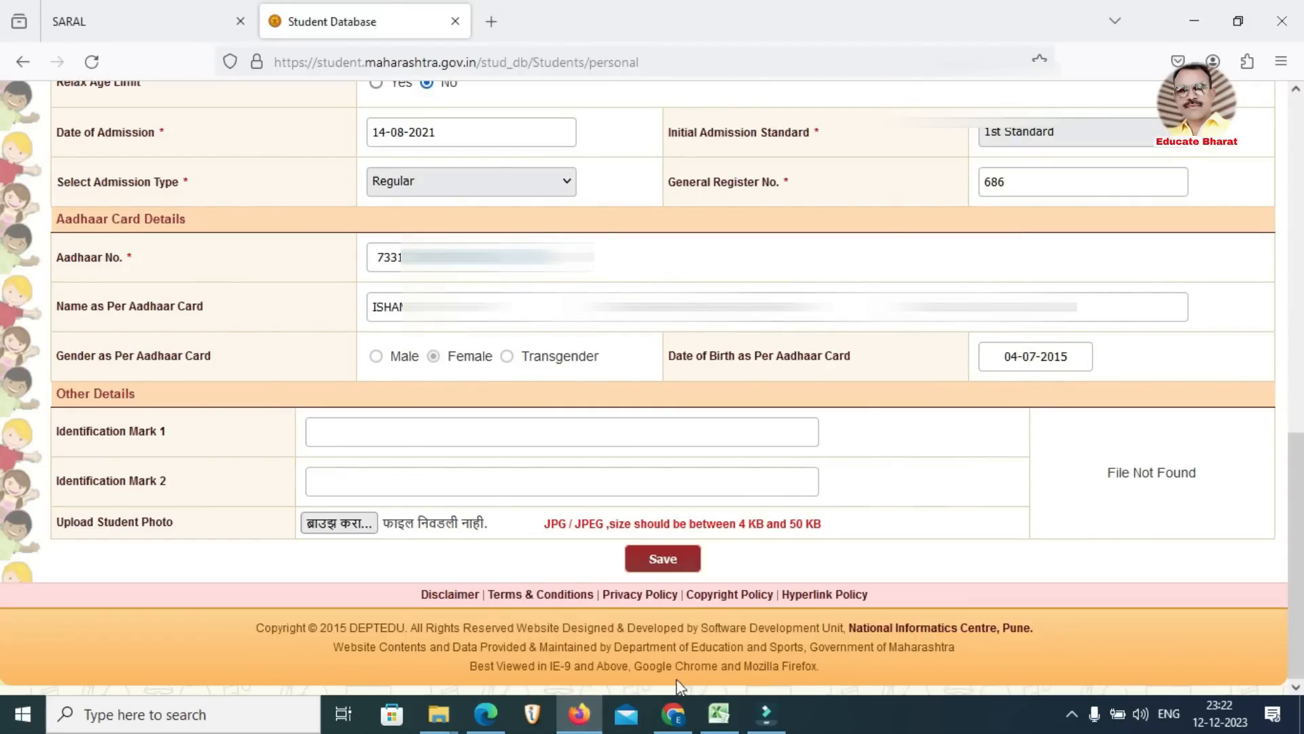
pyautogui.click(676, 714)
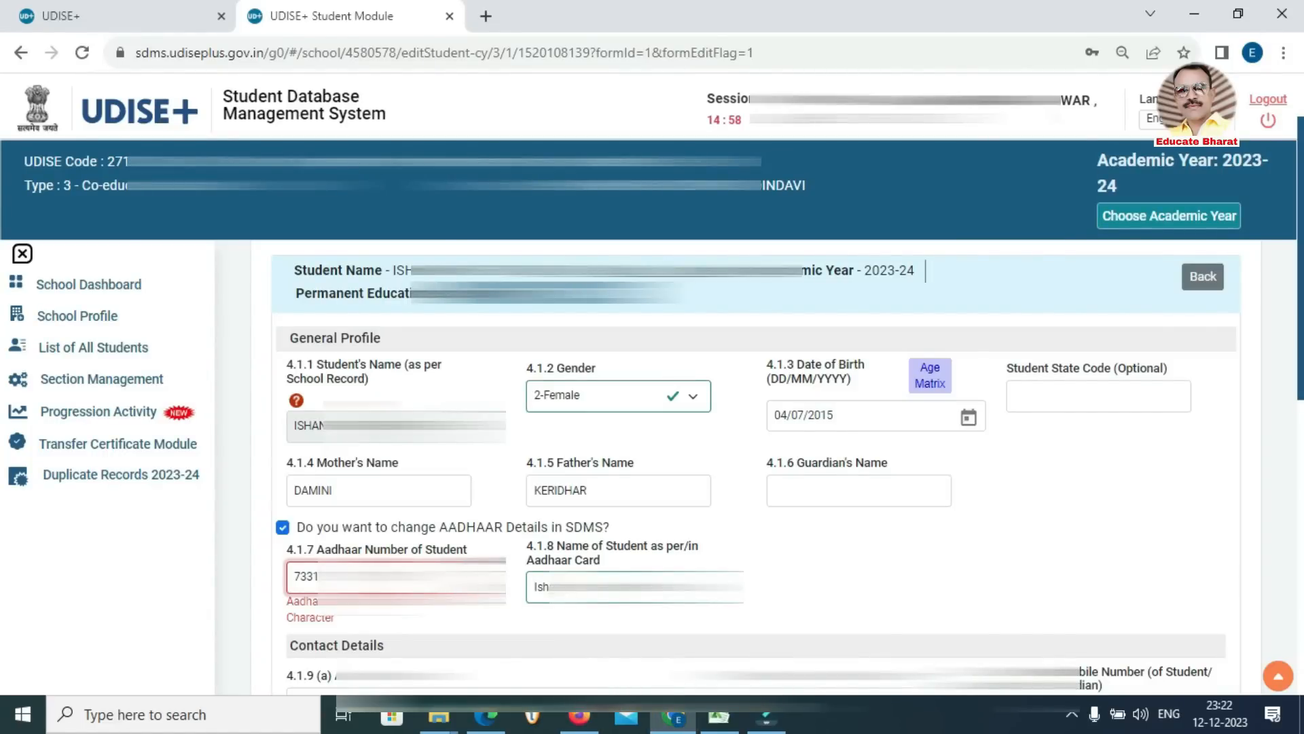
pyautogui.click(579, 714)
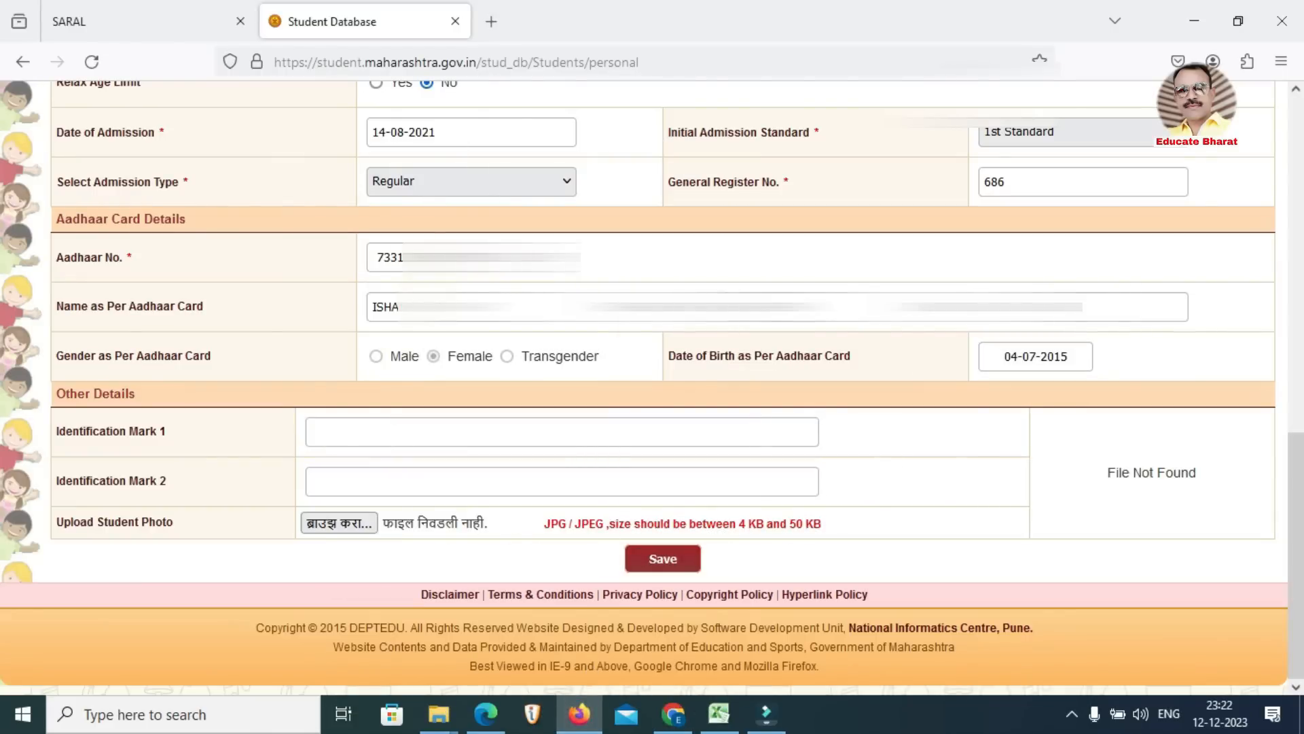
pyautogui.click(673, 713)
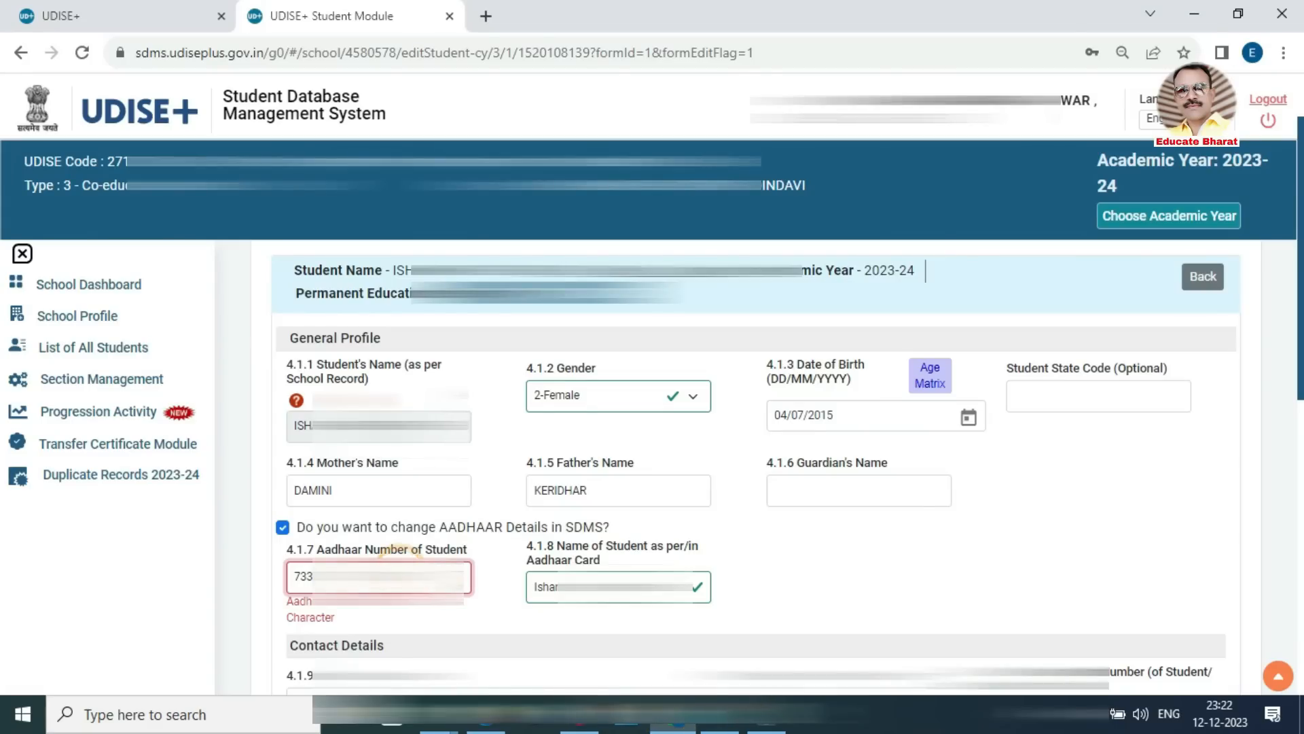
pyautogui.write('0')
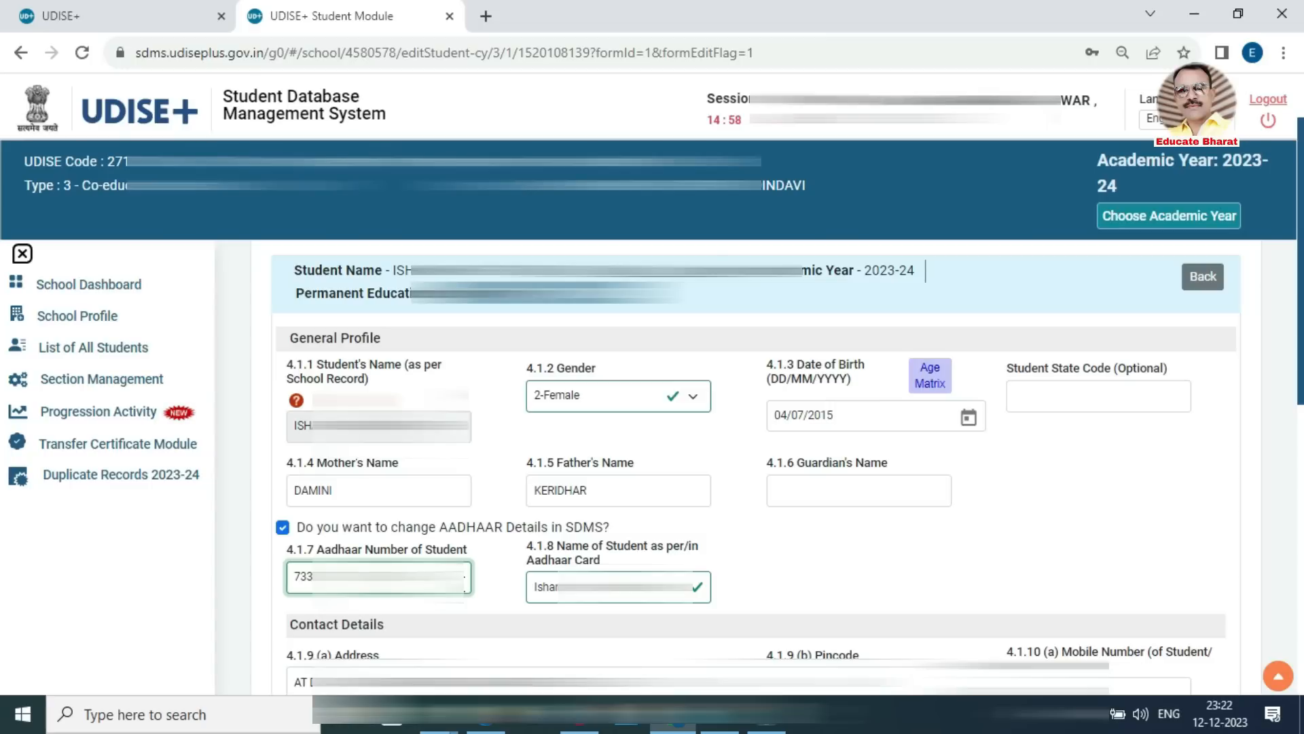
# Step: Set the blood group to "Under Investigation - Result will be updated soon" and update the student's General Profile
pyautogui.scroll(-15, 373, 527)
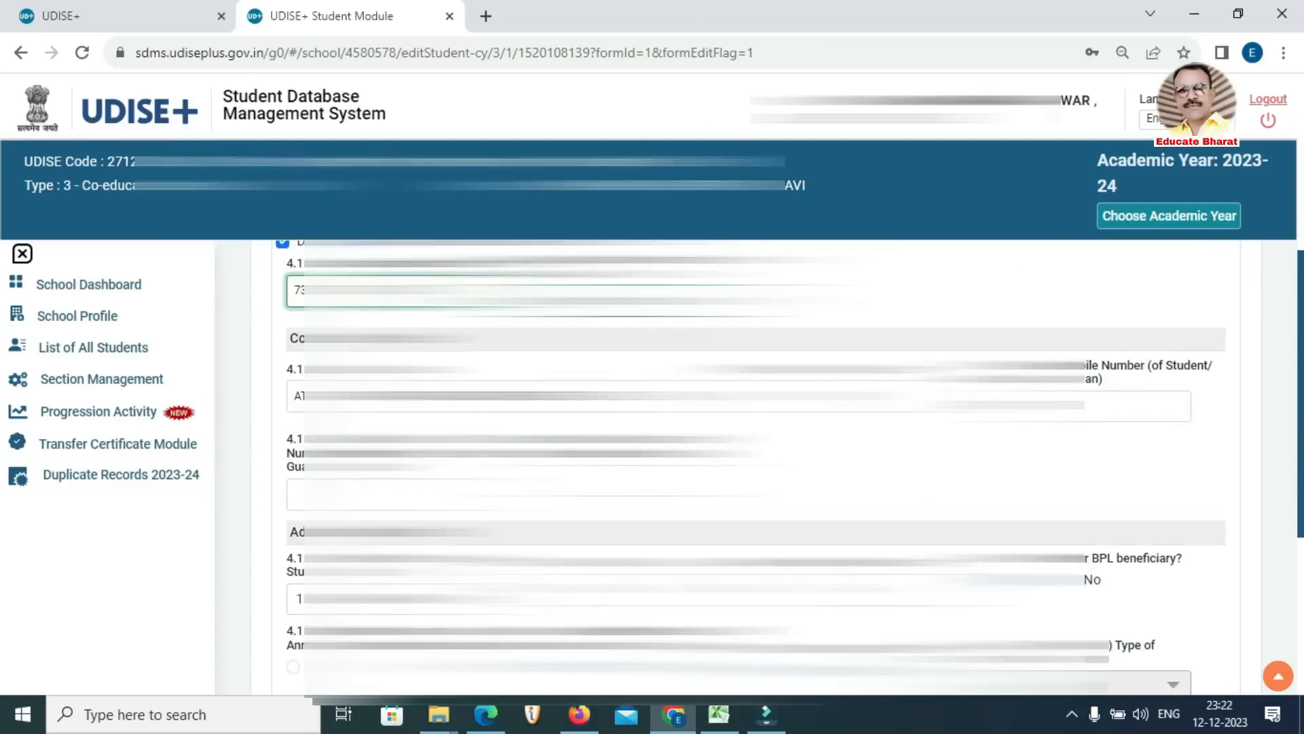
pyautogui.click(363, 520)
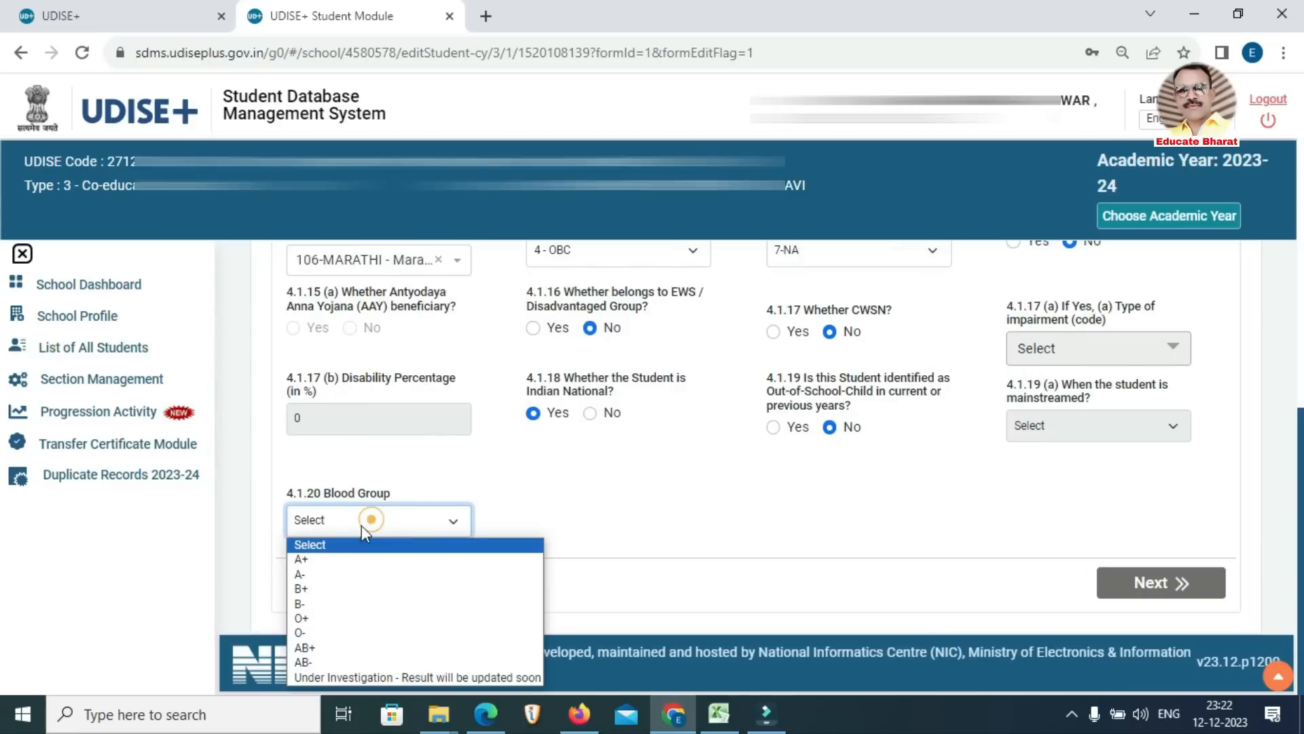
pyautogui.click(338, 676)
pyautogui.click(342, 590)
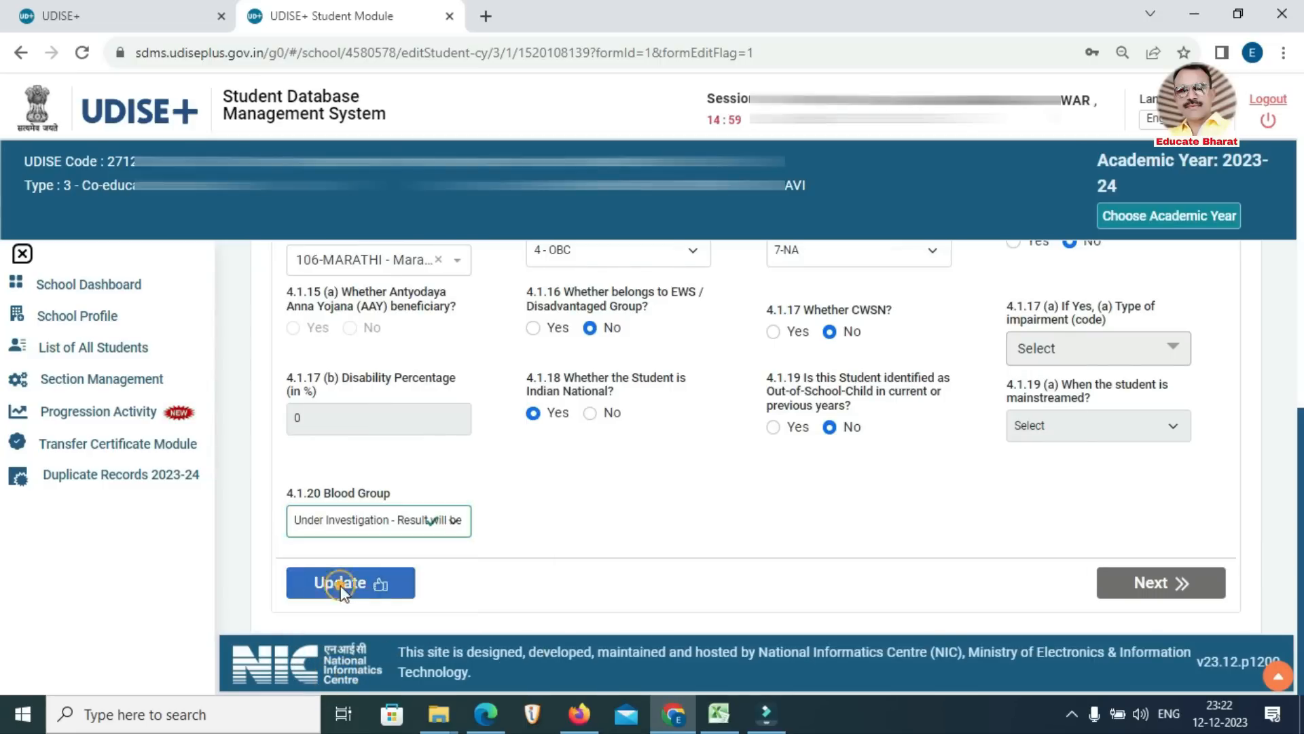
pyautogui.click(645, 488)
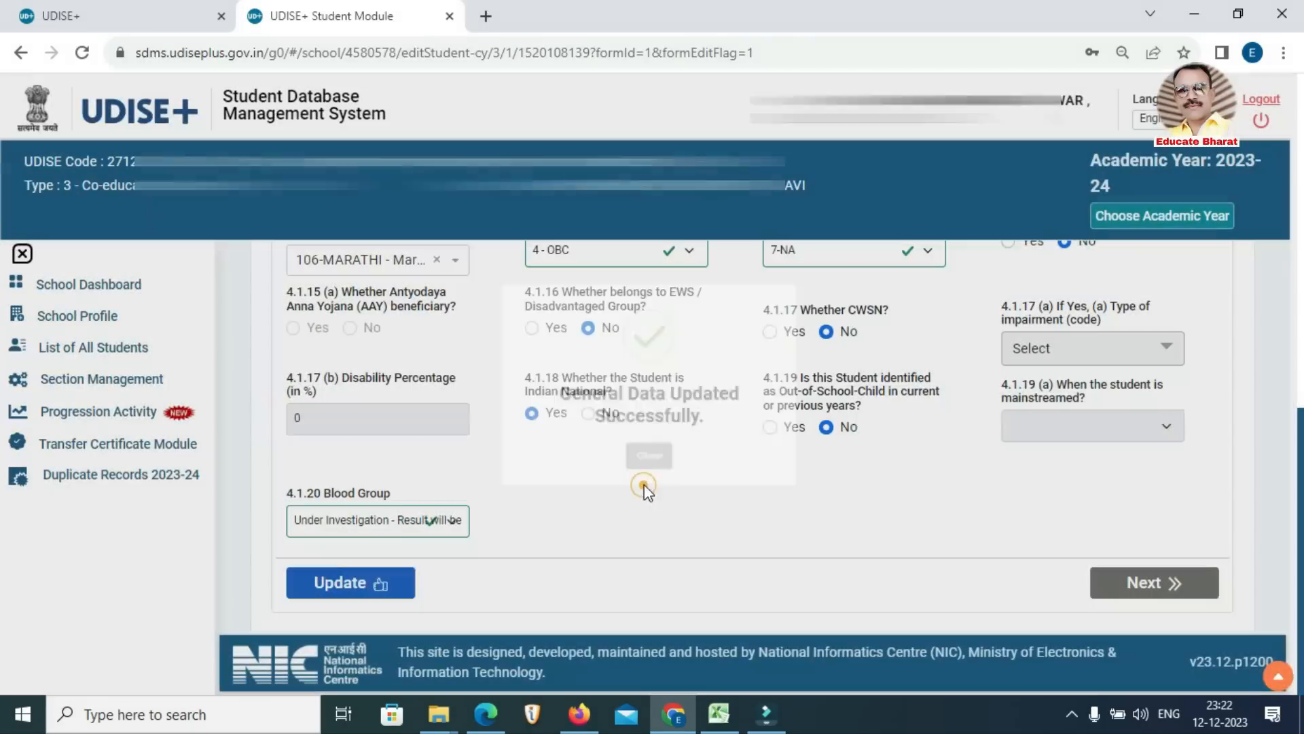
# Step: Return to the list of all students and run the Aadhaar validation for the corrected Class III student
pyautogui.click(128, 348)
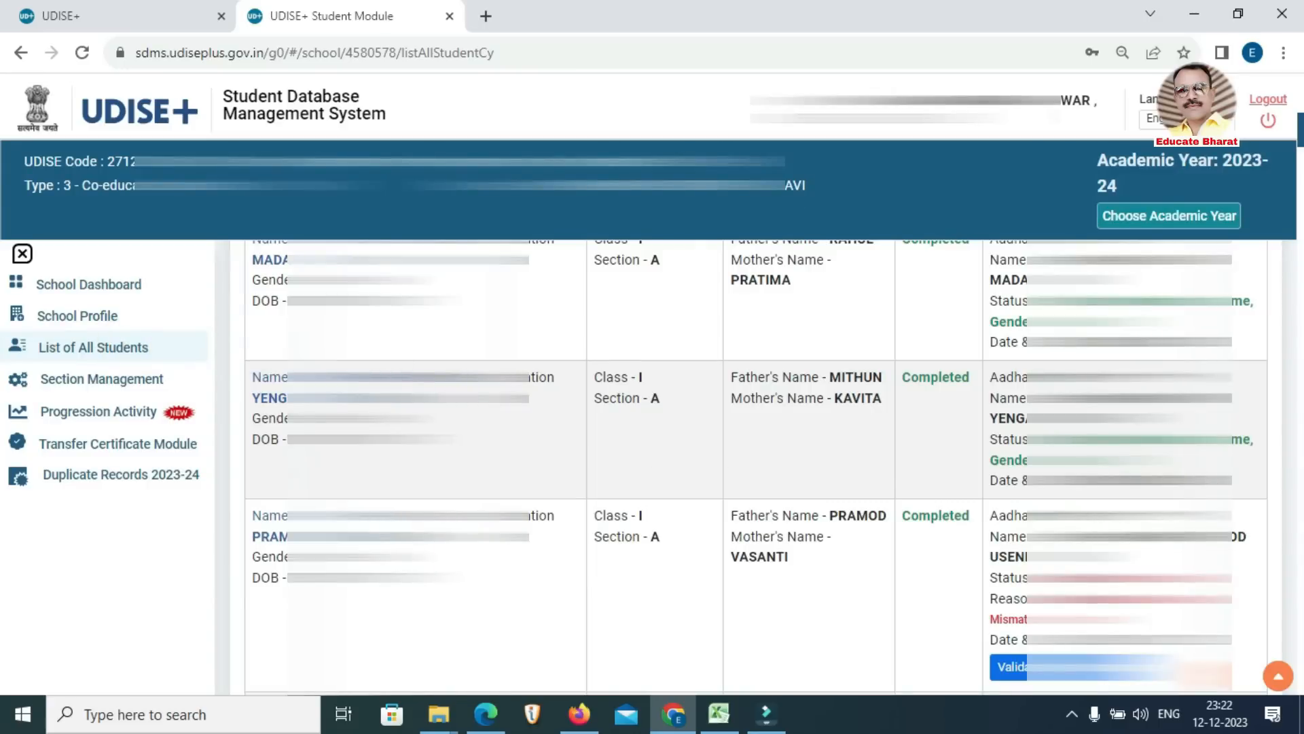
pyautogui.scroll(-10, 1011, 507)
pyautogui.scroll(-4, 757, 466)
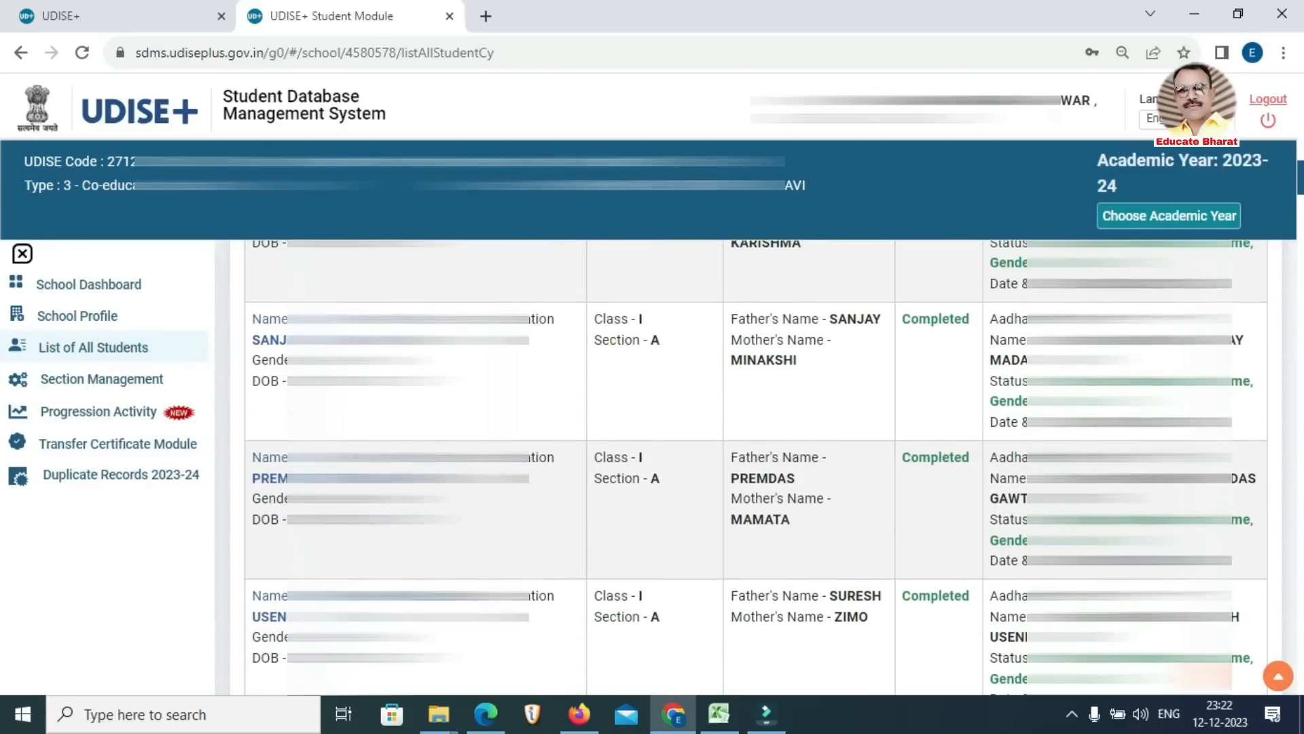
pyautogui.scroll(-18, 756, 466)
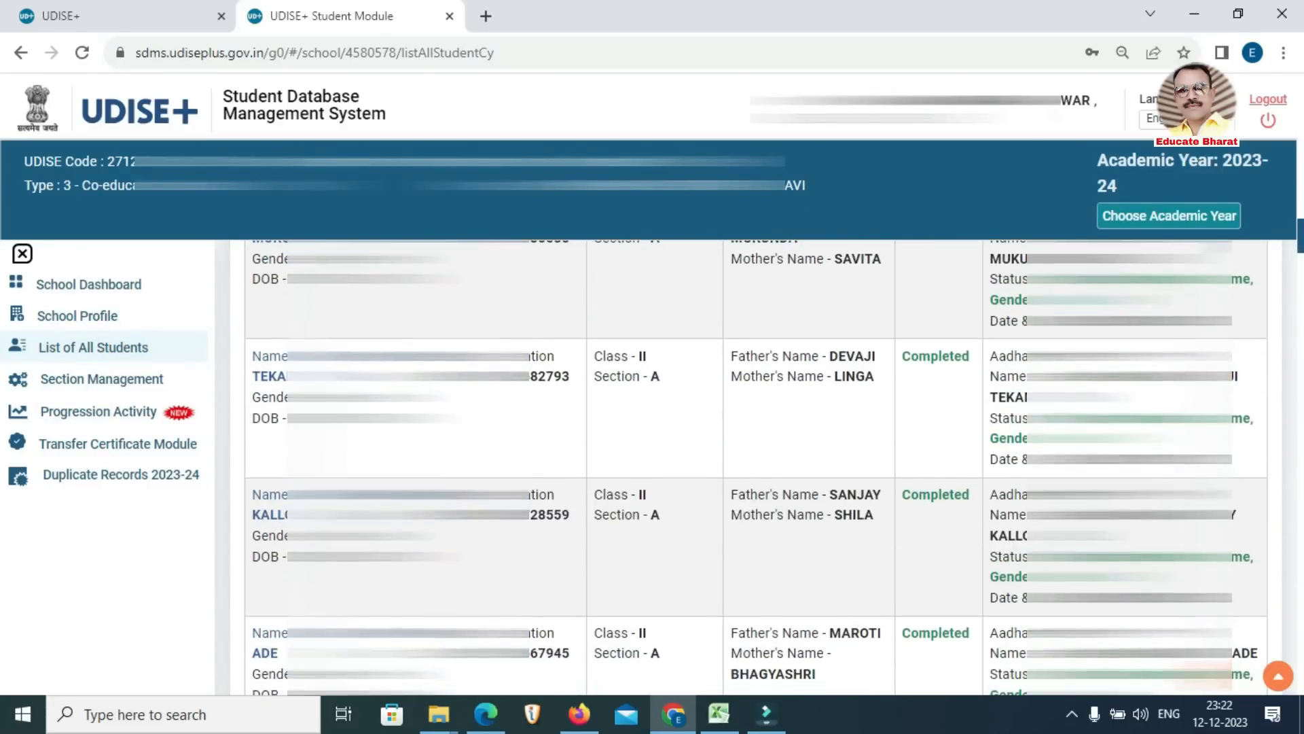
pyautogui.scroll(-8, 757, 467)
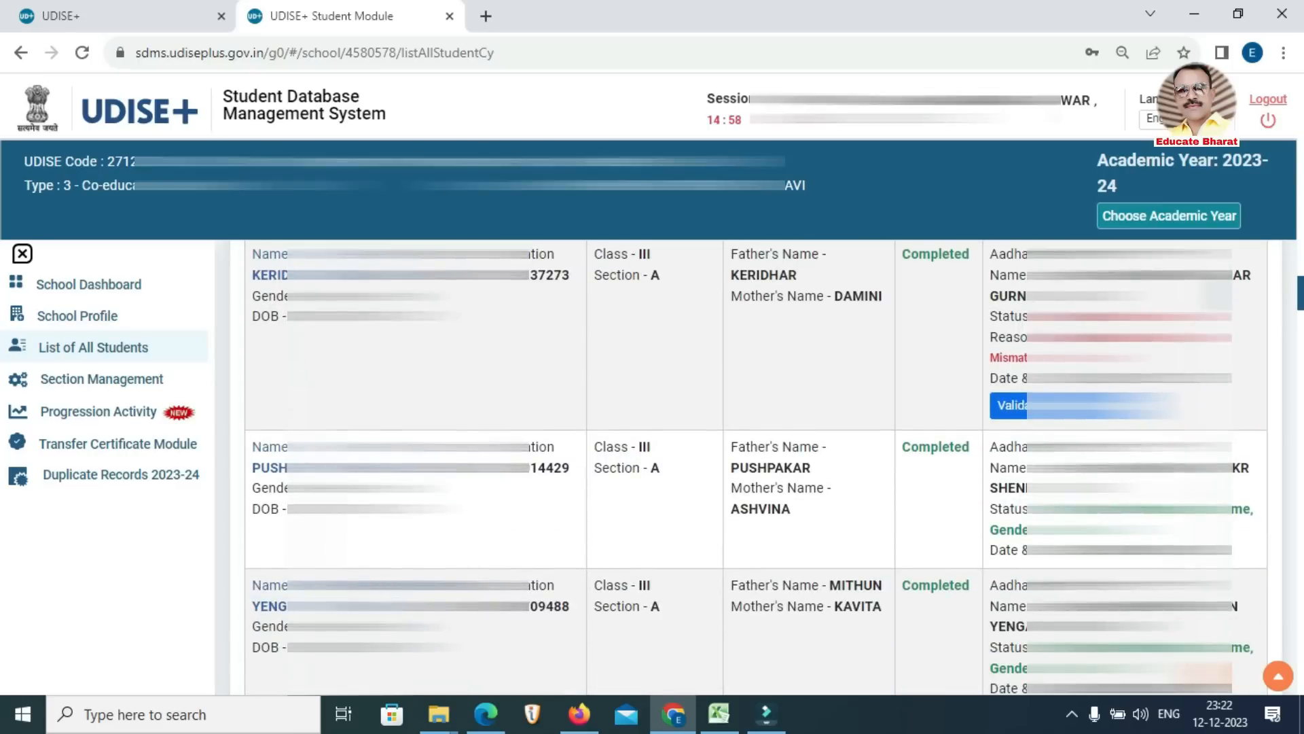
pyautogui.scroll(-1, 988, 528)
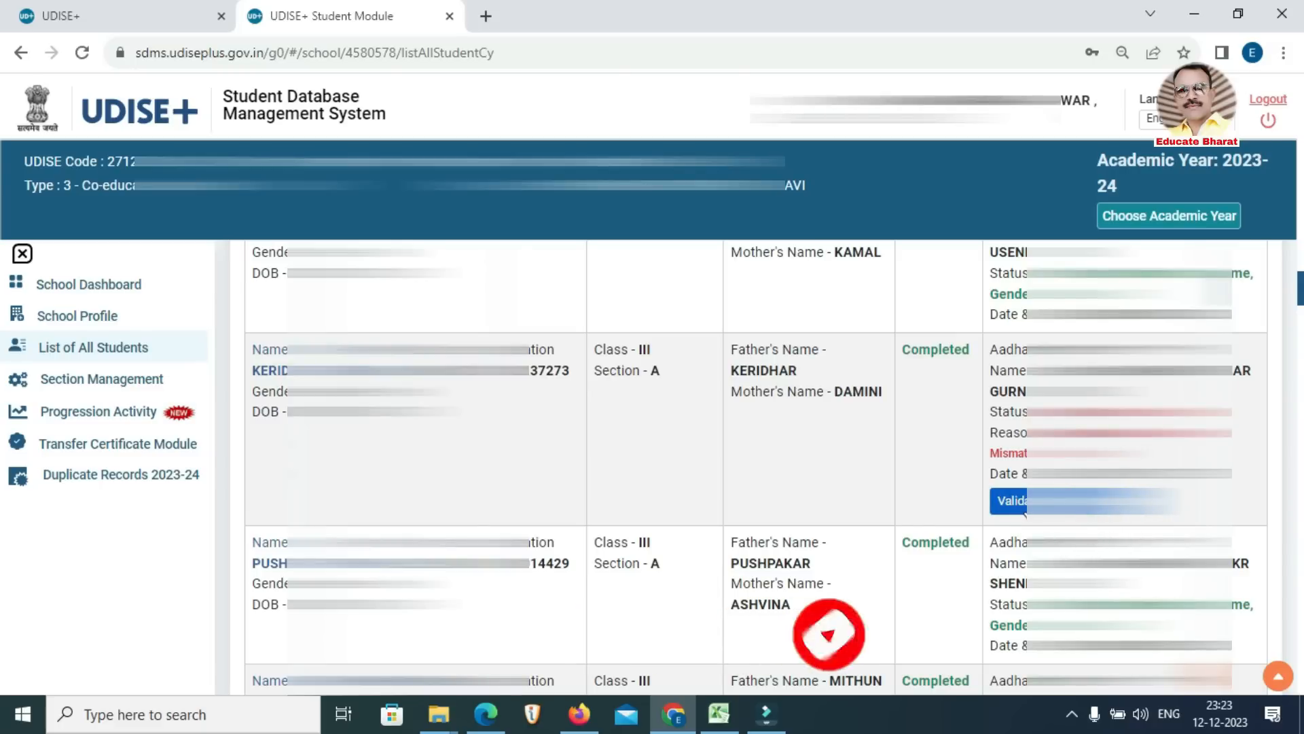
pyautogui.click(1023, 511)
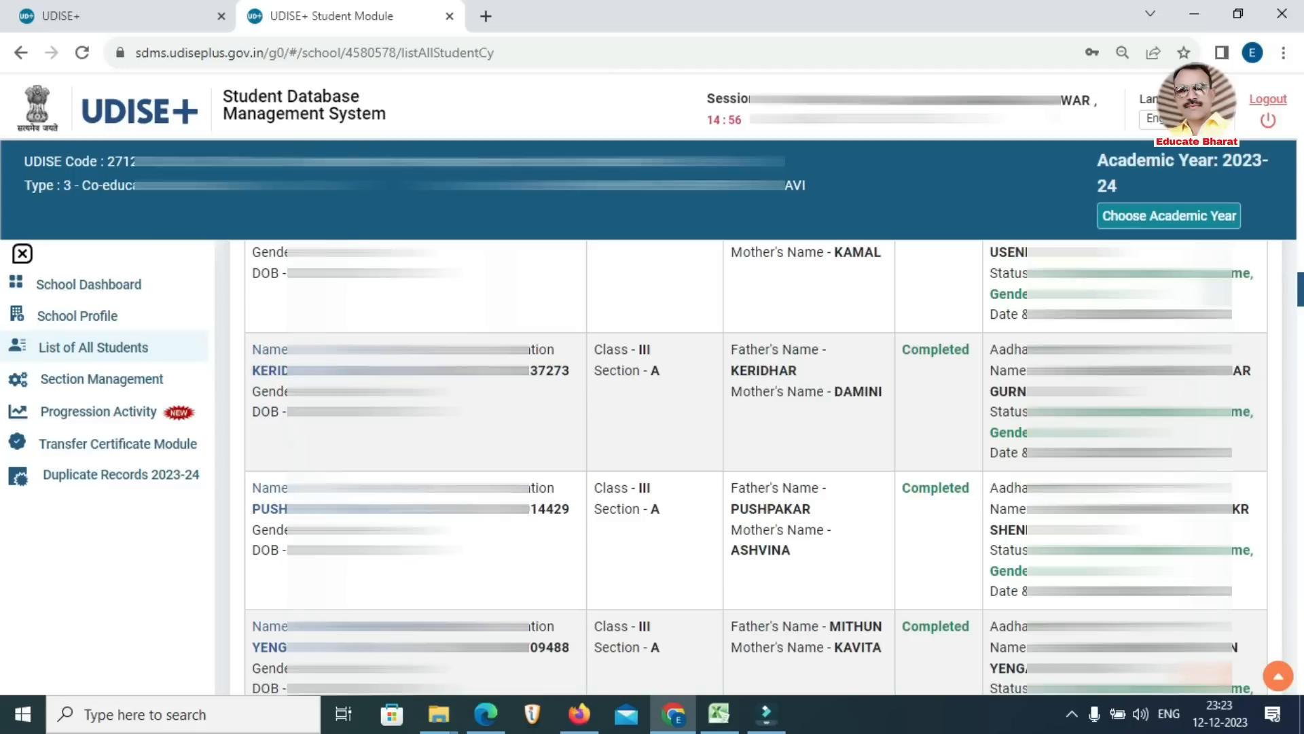
# Step: Find the next Class III student with an Aadhaar mismatch and switch to the Student Portal's 3rd Standard student list
pyautogui.scroll(-17, 775, 467)
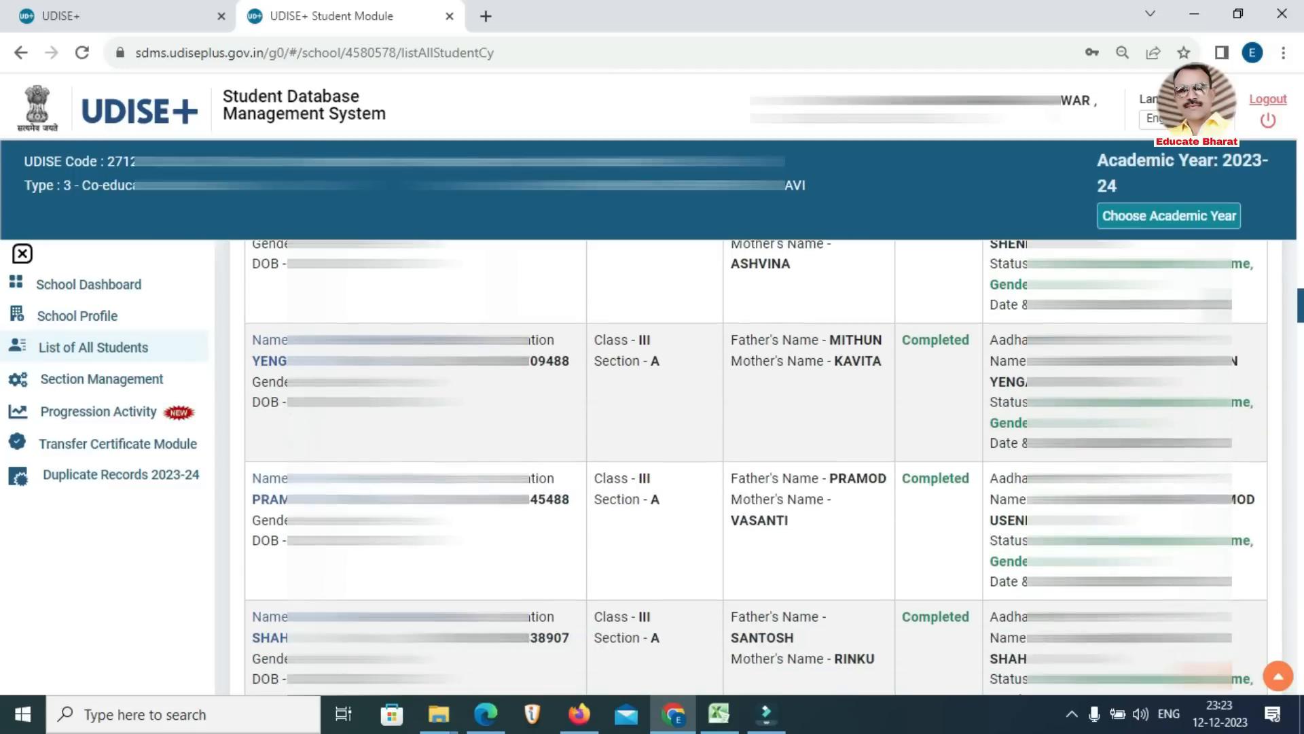
pyautogui.scroll(-4, 774, 467)
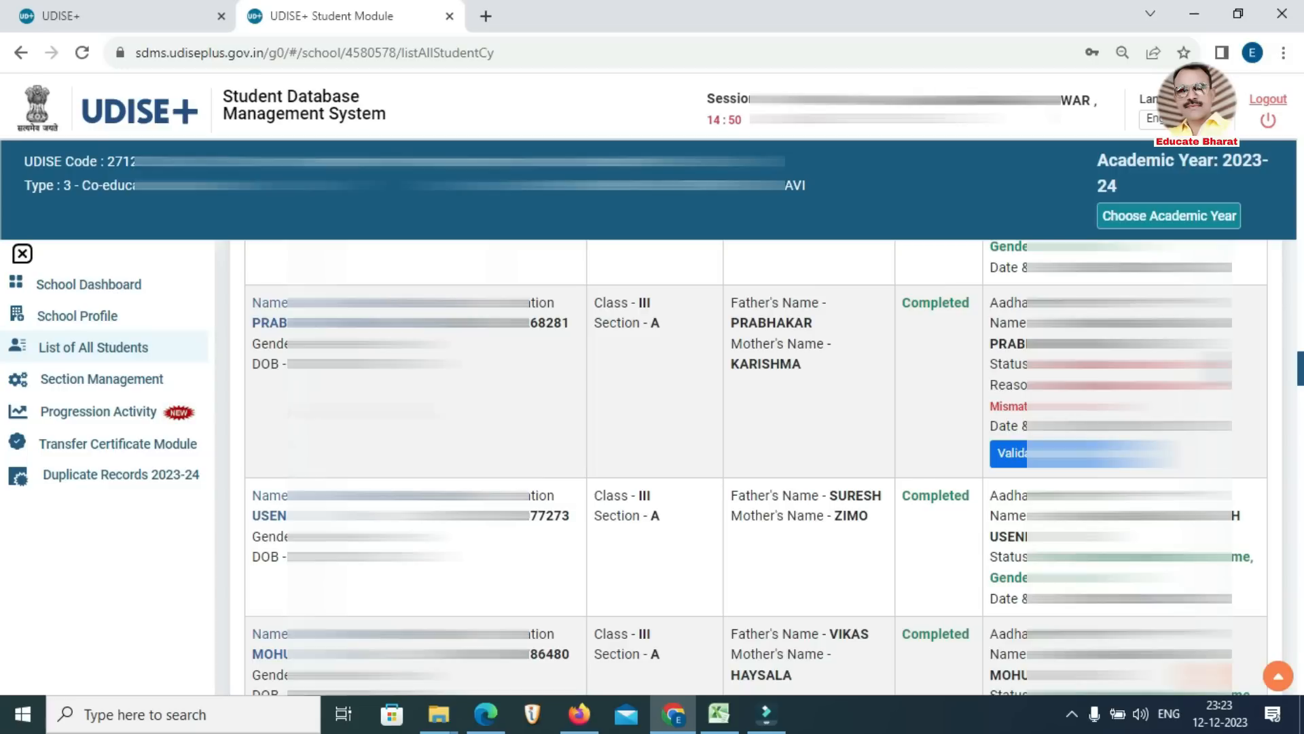
pyautogui.moveTo(574, 719)
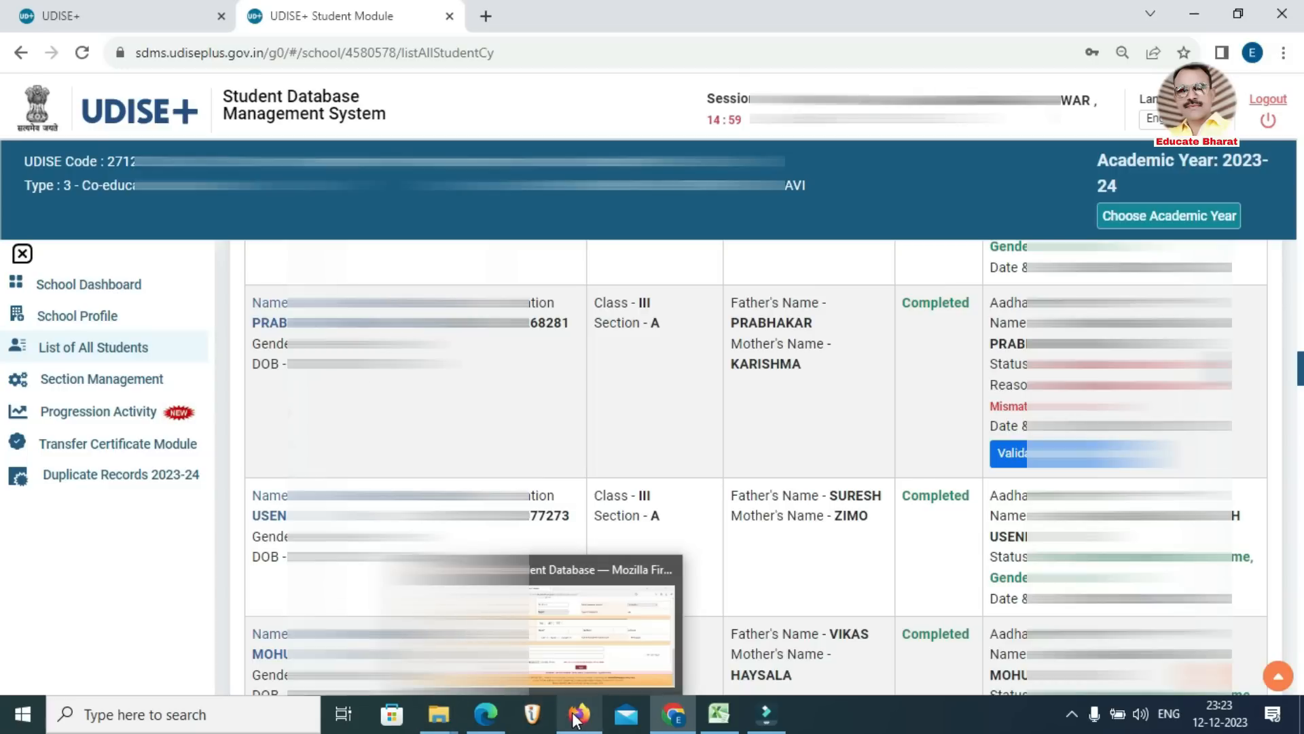
pyautogui.click(575, 715)
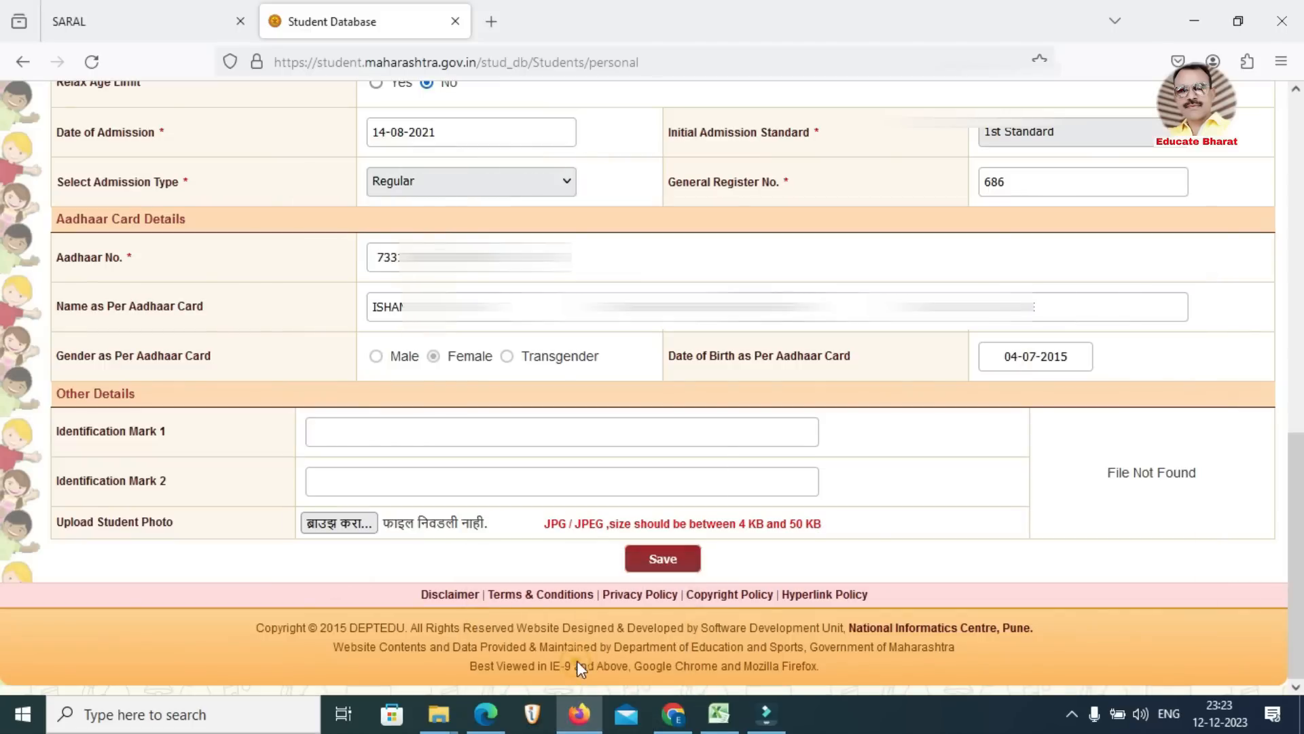
pyautogui.scroll(-3, 1026, 556)
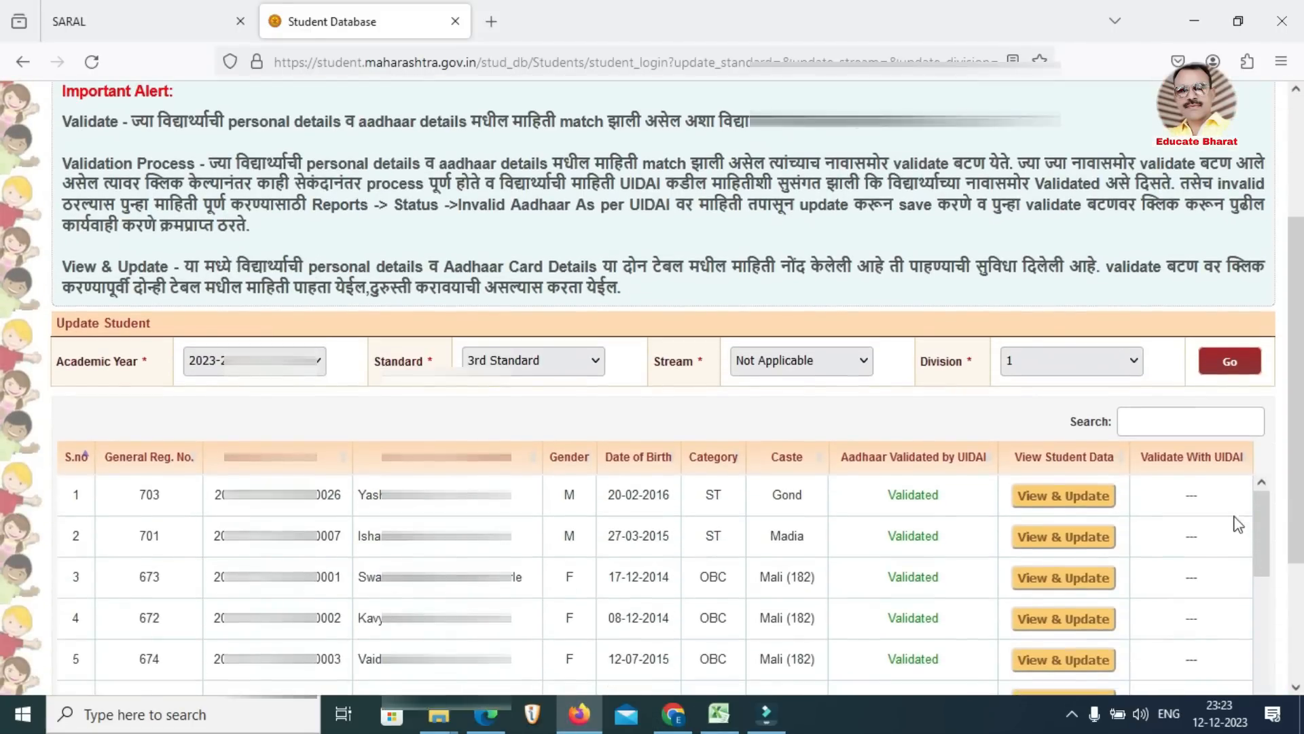
# Step: Recheck the mismatched student in UDISE+, search the Student Portal list by surname, and copy the matching student's full name
pyautogui.click(678, 720)
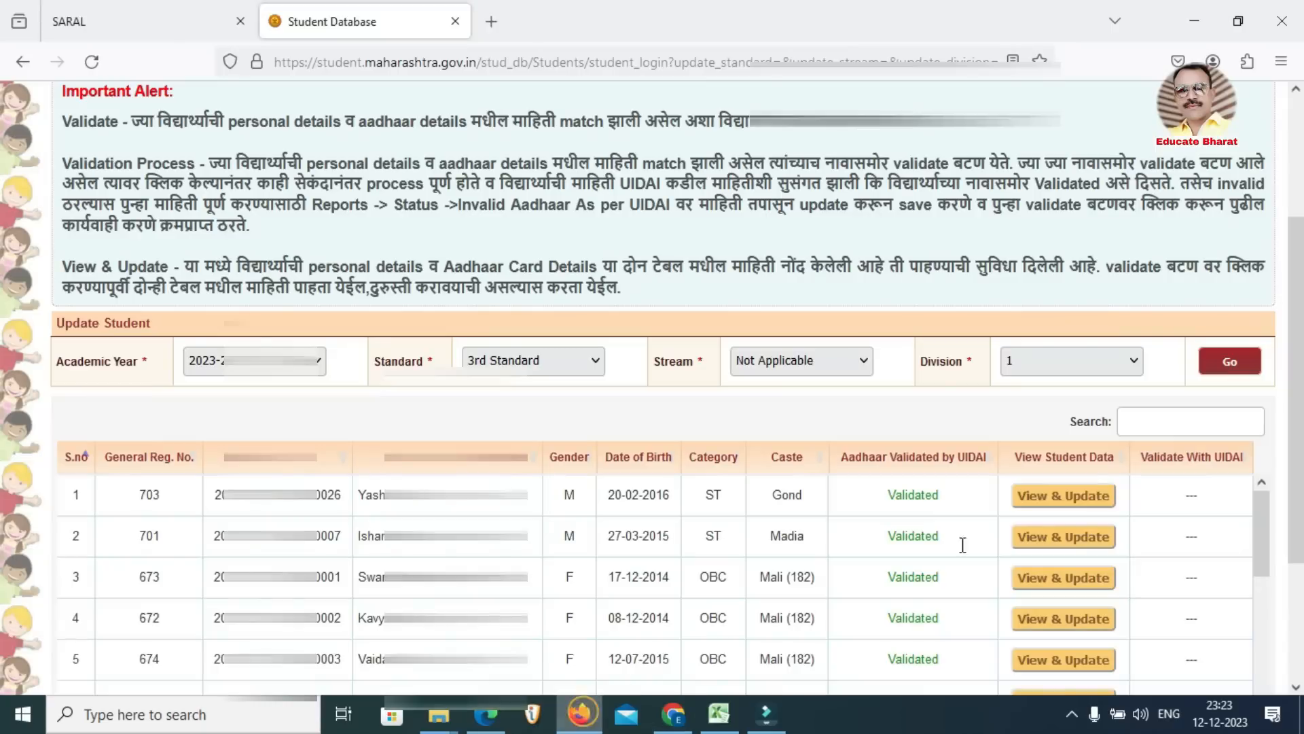
pyautogui.click(579, 713)
pyautogui.click(1168, 414)
pyautogui.write('MOH')
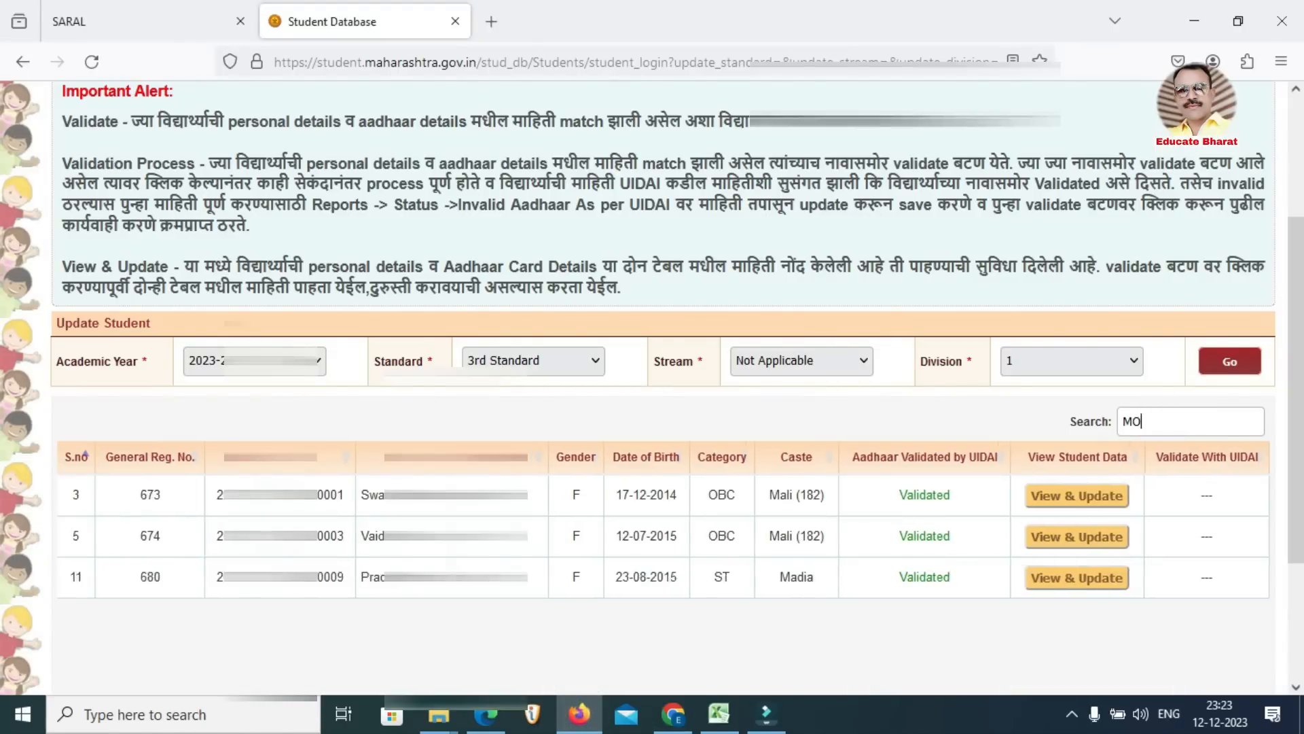
pyautogui.tripleClick(367, 495)
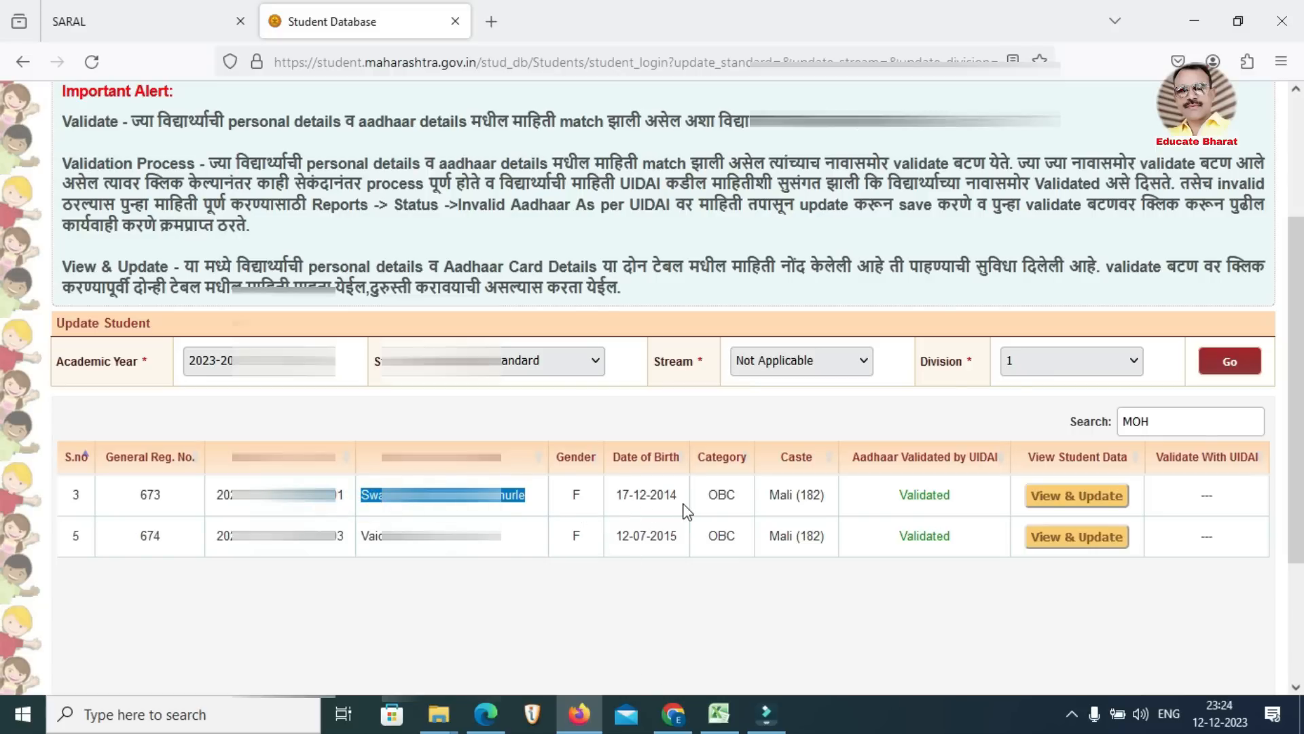
# Step: Open the student's UDISE+ profile, enable changing the Aadhaar details, and replace the name as per Aadhaar card with the copied name
pyautogui.click(673, 714)
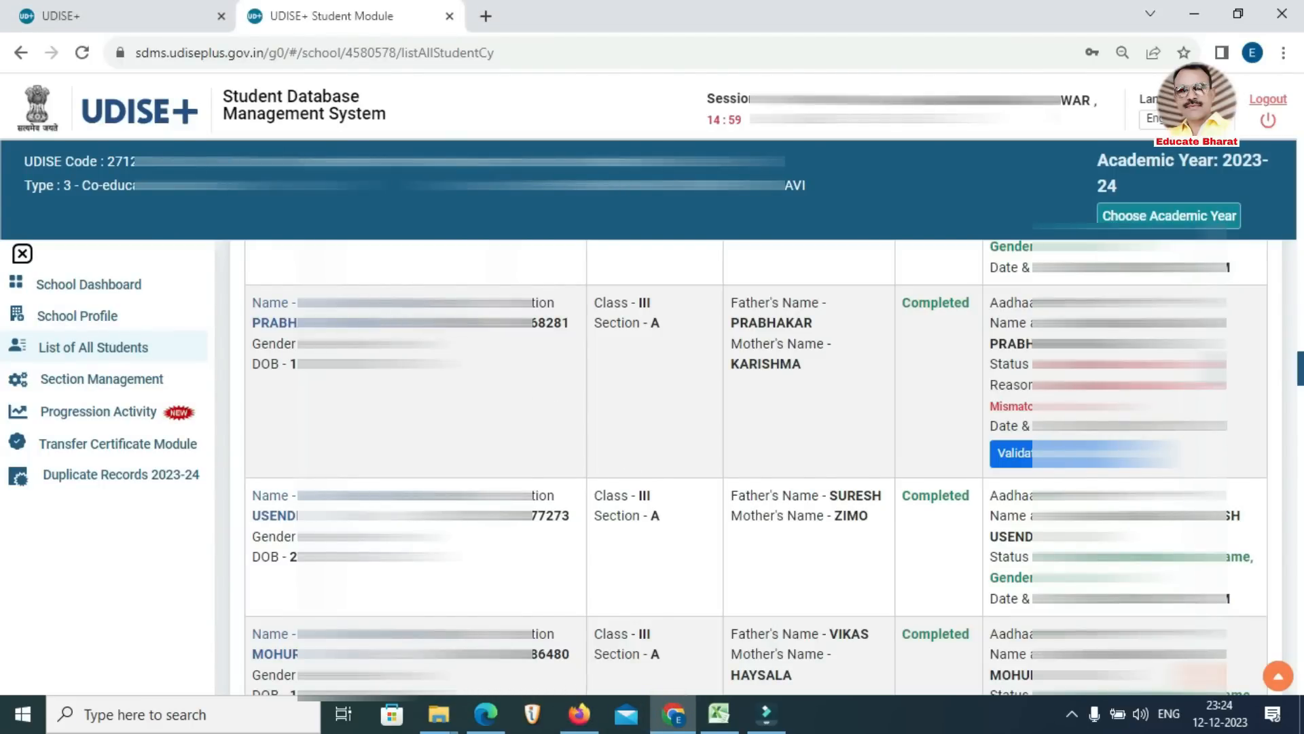
pyautogui.click(359, 312)
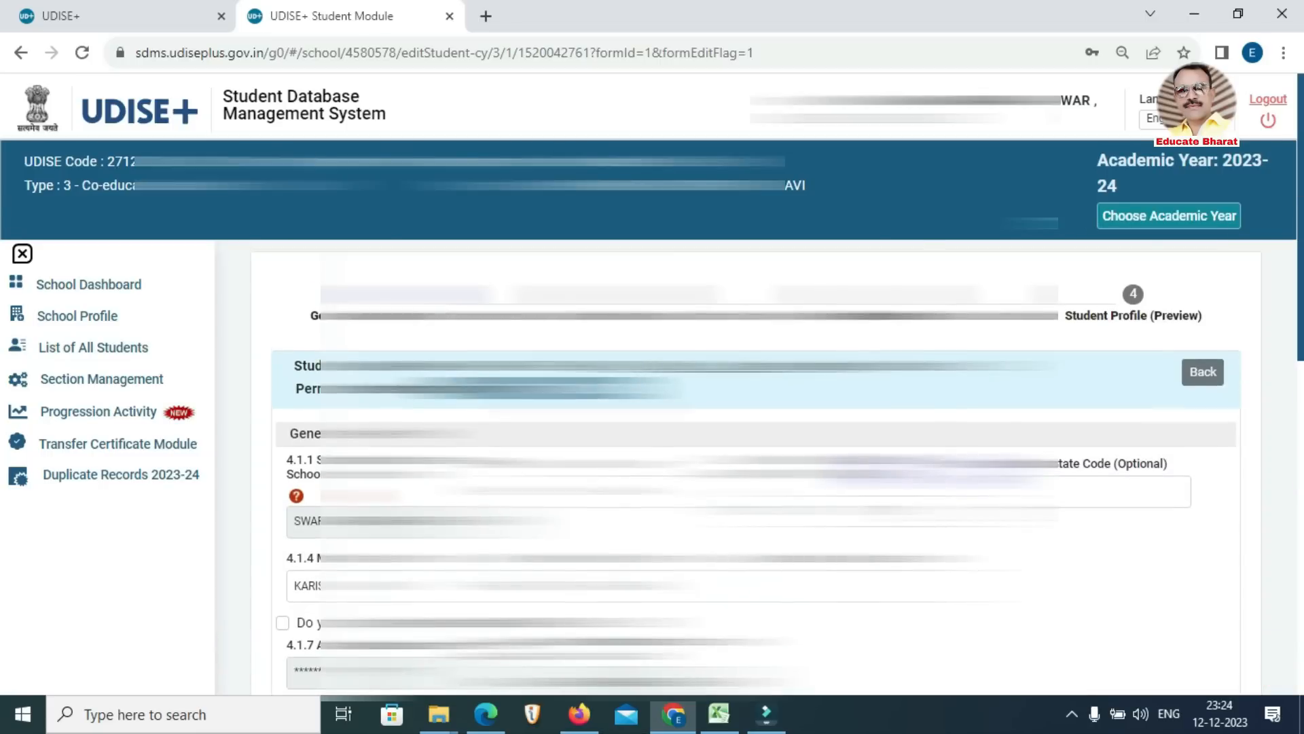
pyautogui.scroll(-4, 314, 385)
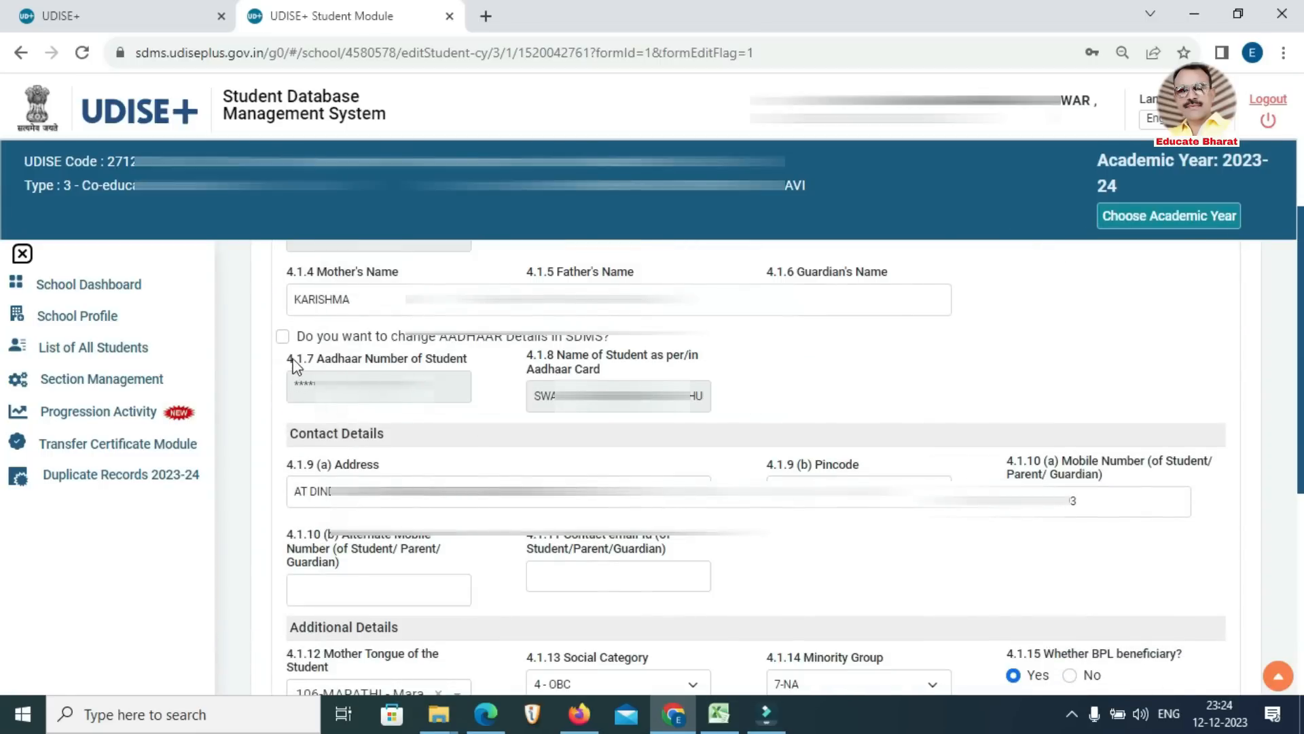
pyautogui.click(283, 337)
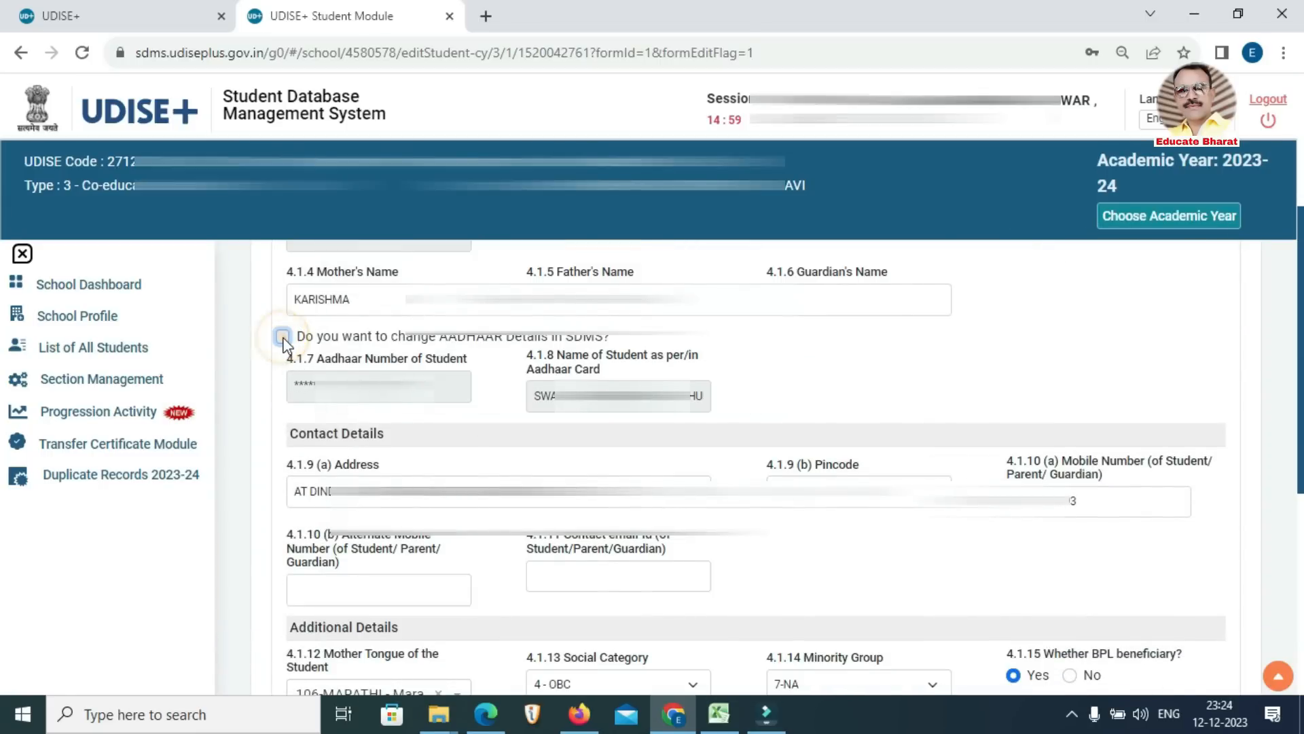
pyautogui.moveTo(534, 396); pyautogui.dragTo(757, 408)
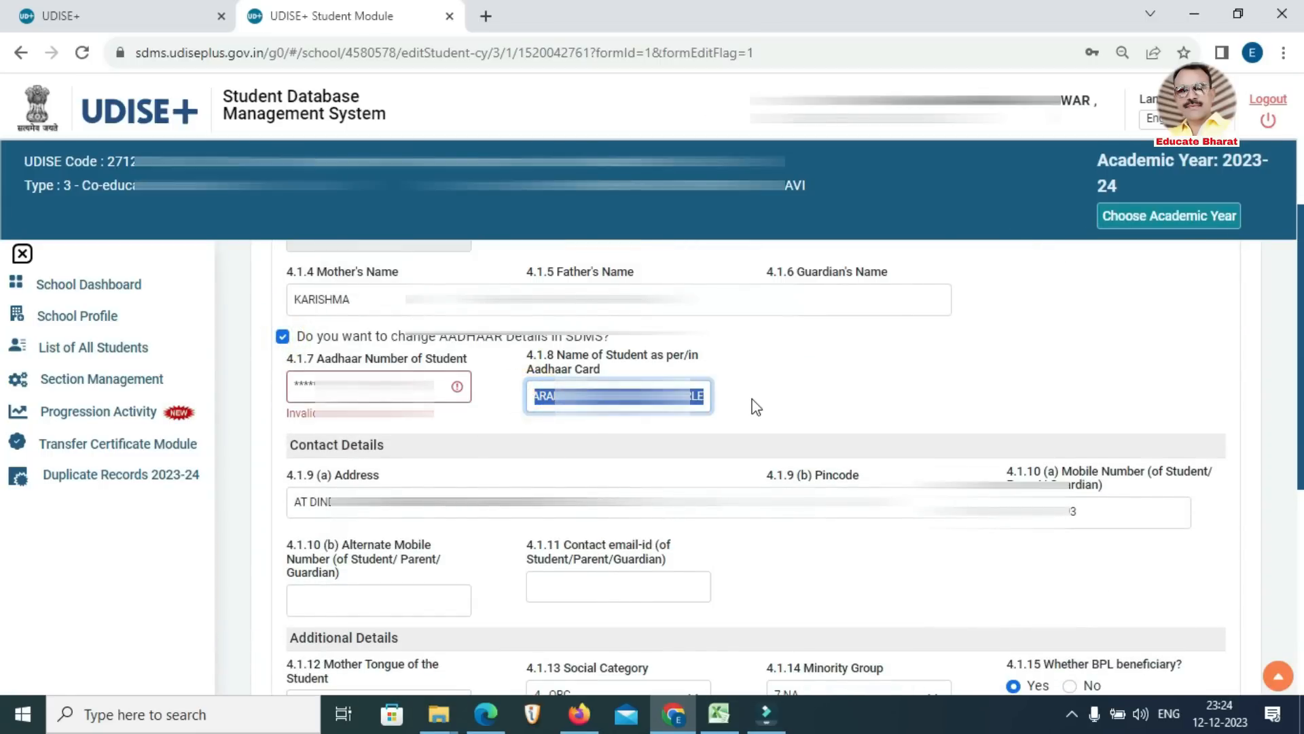
pyautogui.hotkey('ctrl', 'v')
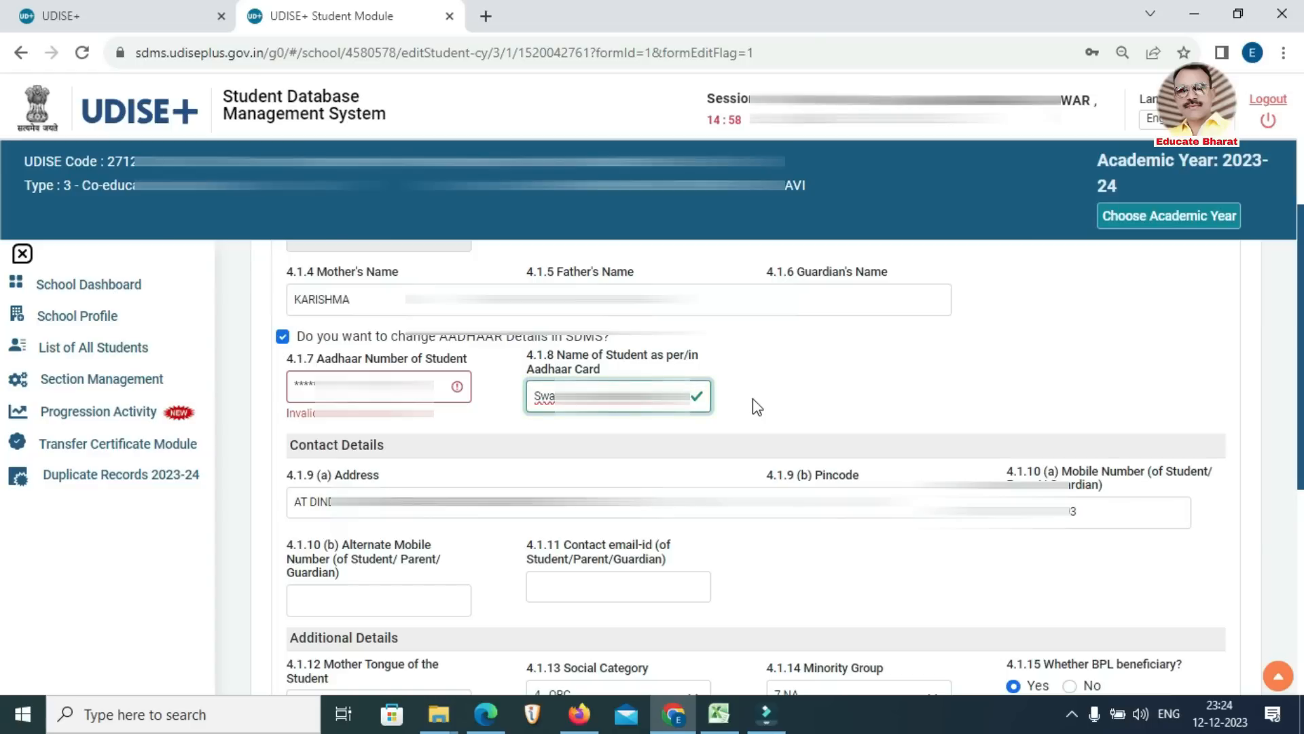
# Step: Compare the student's date of birth with the Student Portal record and correct its month in the UDISE+ profile
pyautogui.scroll(3, 744, 412)
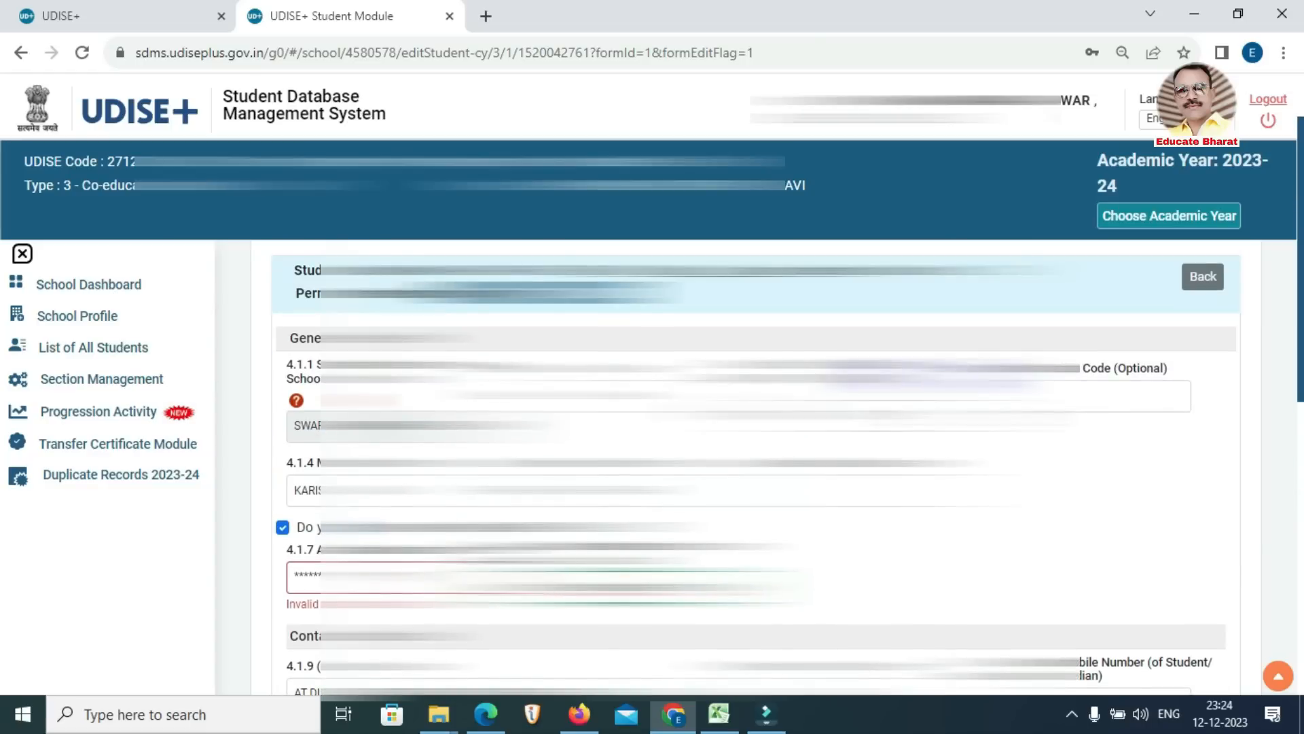
pyautogui.click(582, 718)
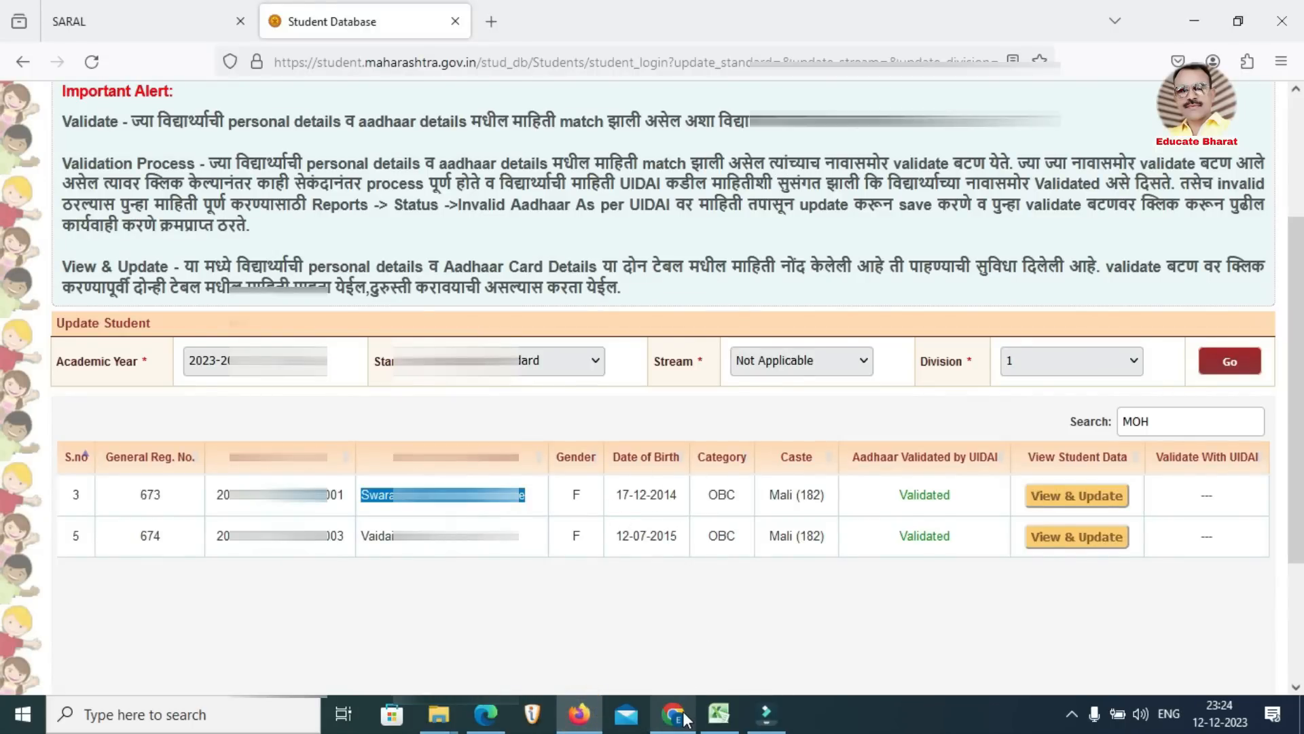
pyautogui.moveTo(684, 718)
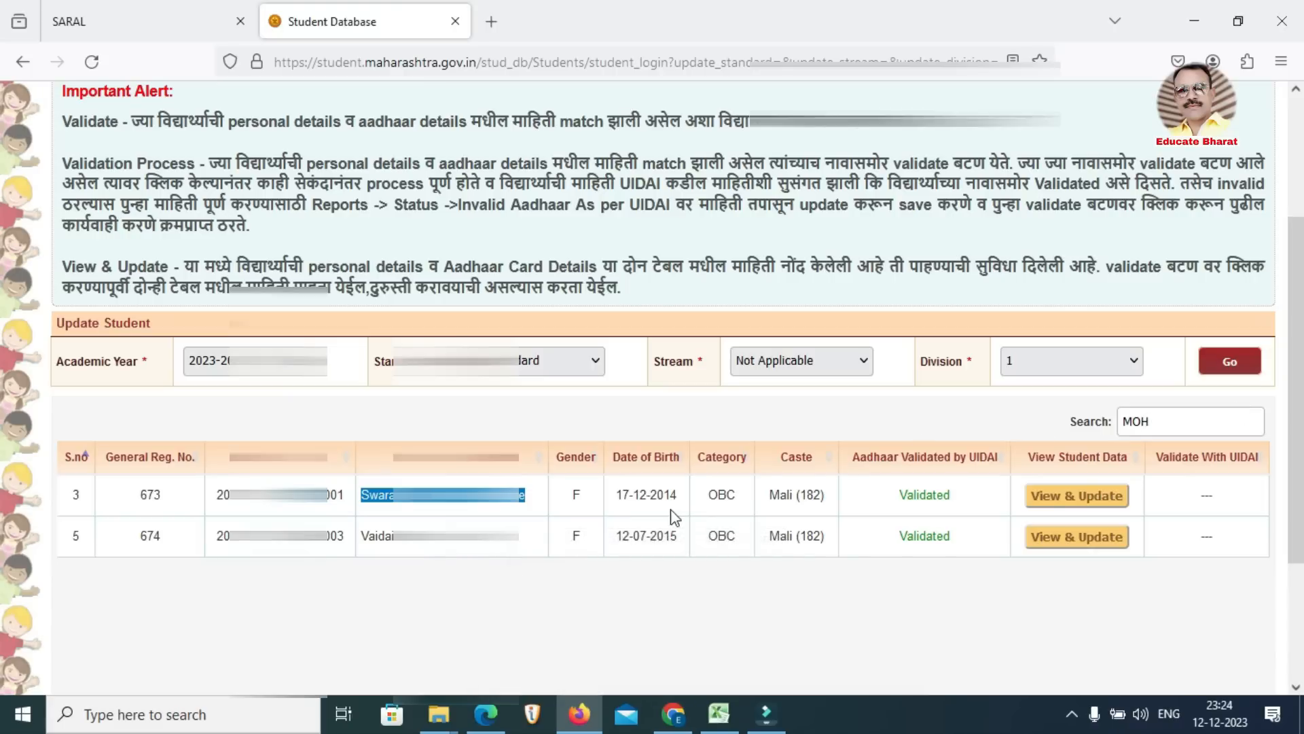
pyautogui.click(672, 715)
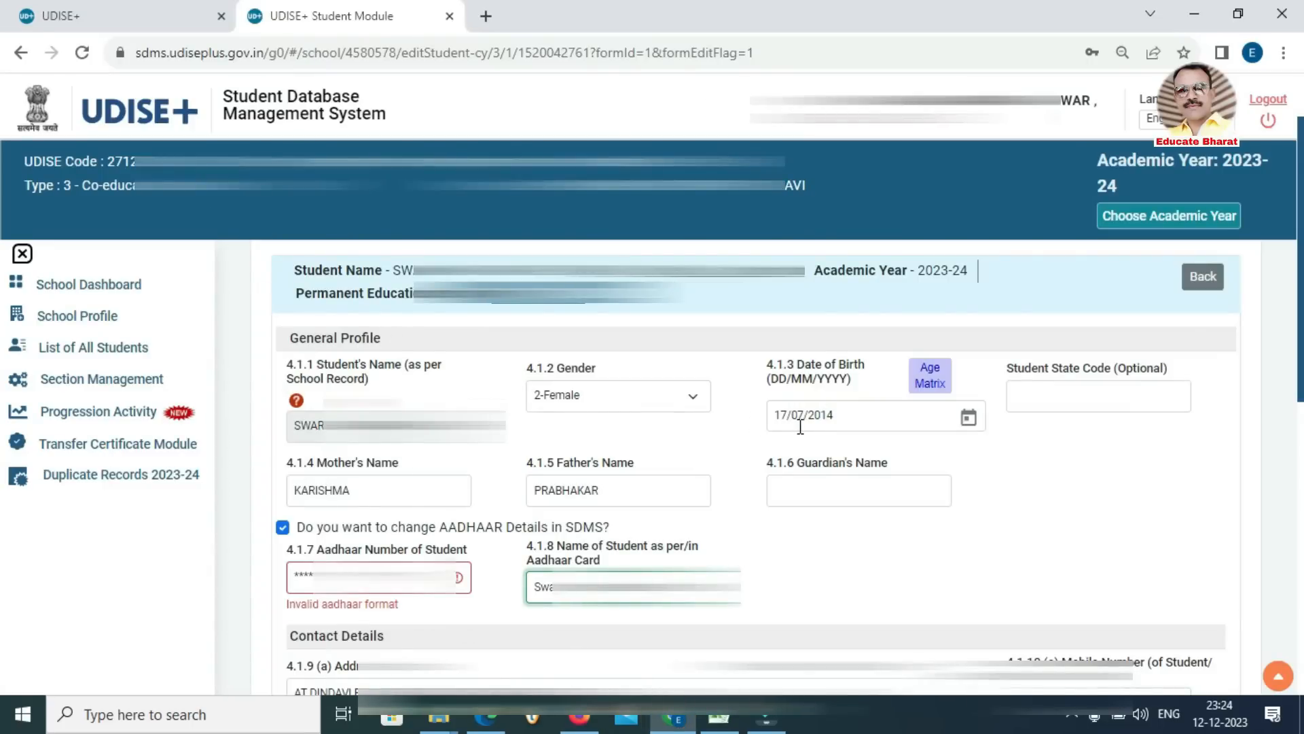
pyautogui.click(580, 715)
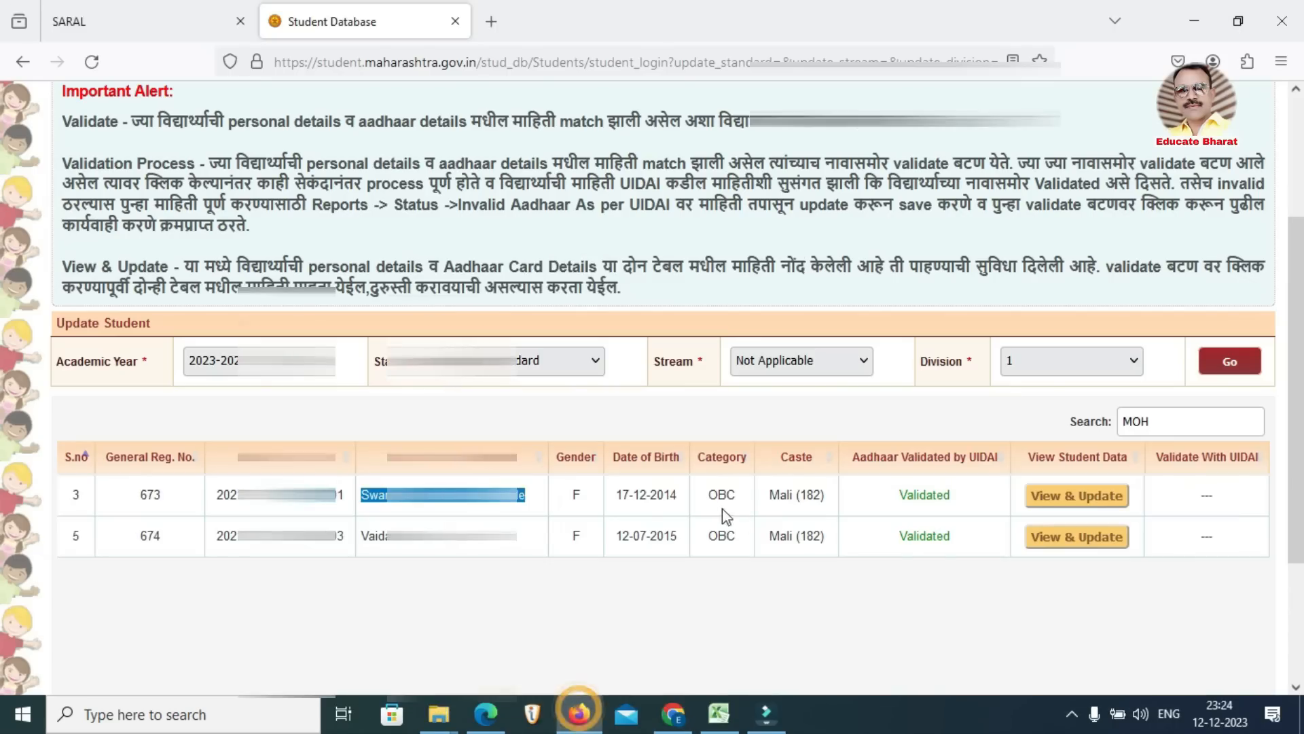
pyautogui.click(673, 715)
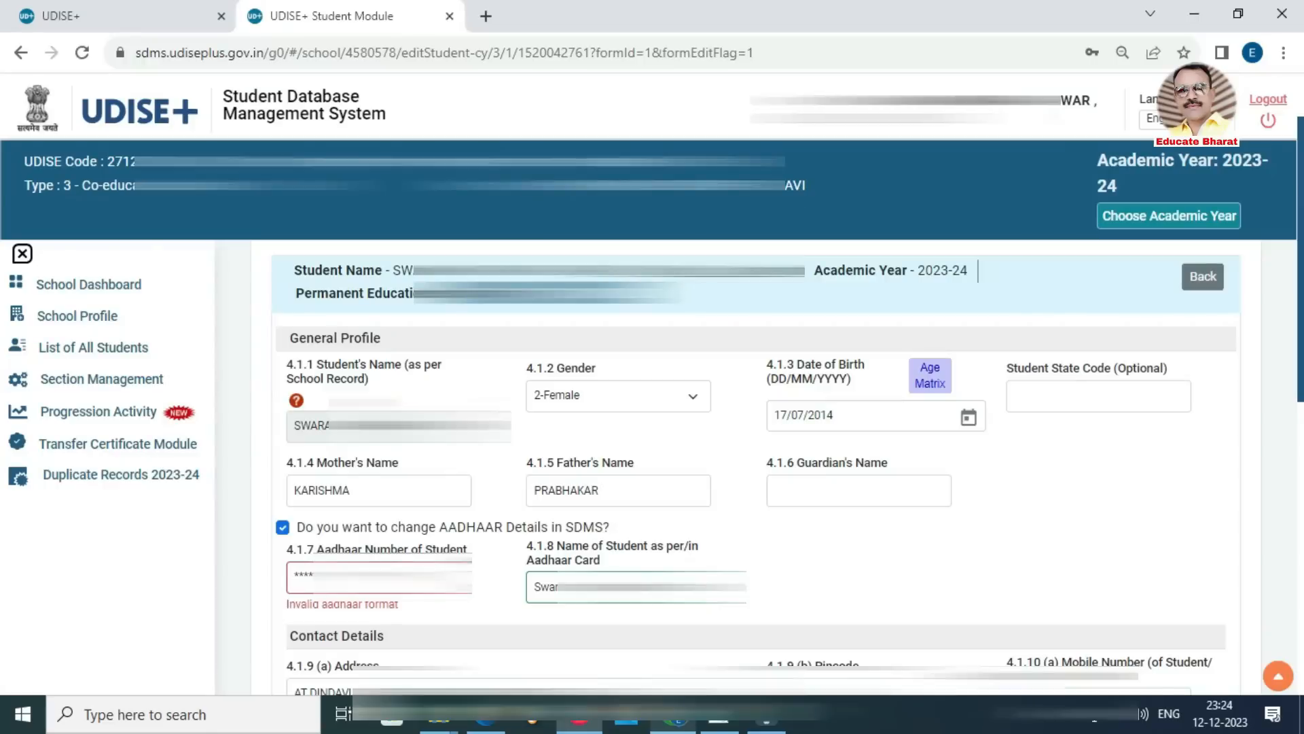
pyautogui.doubleClick(800, 414)
pyautogui.press('BackSpace')
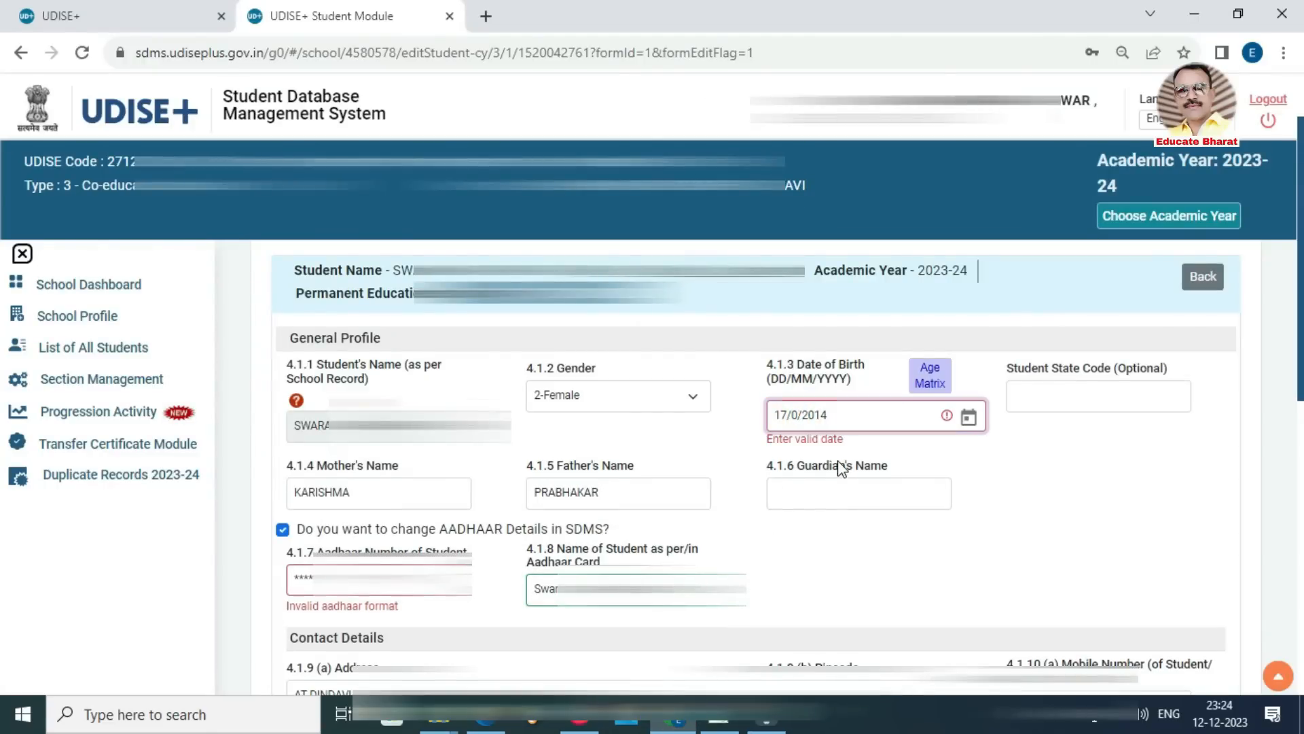
pyautogui.write('12')
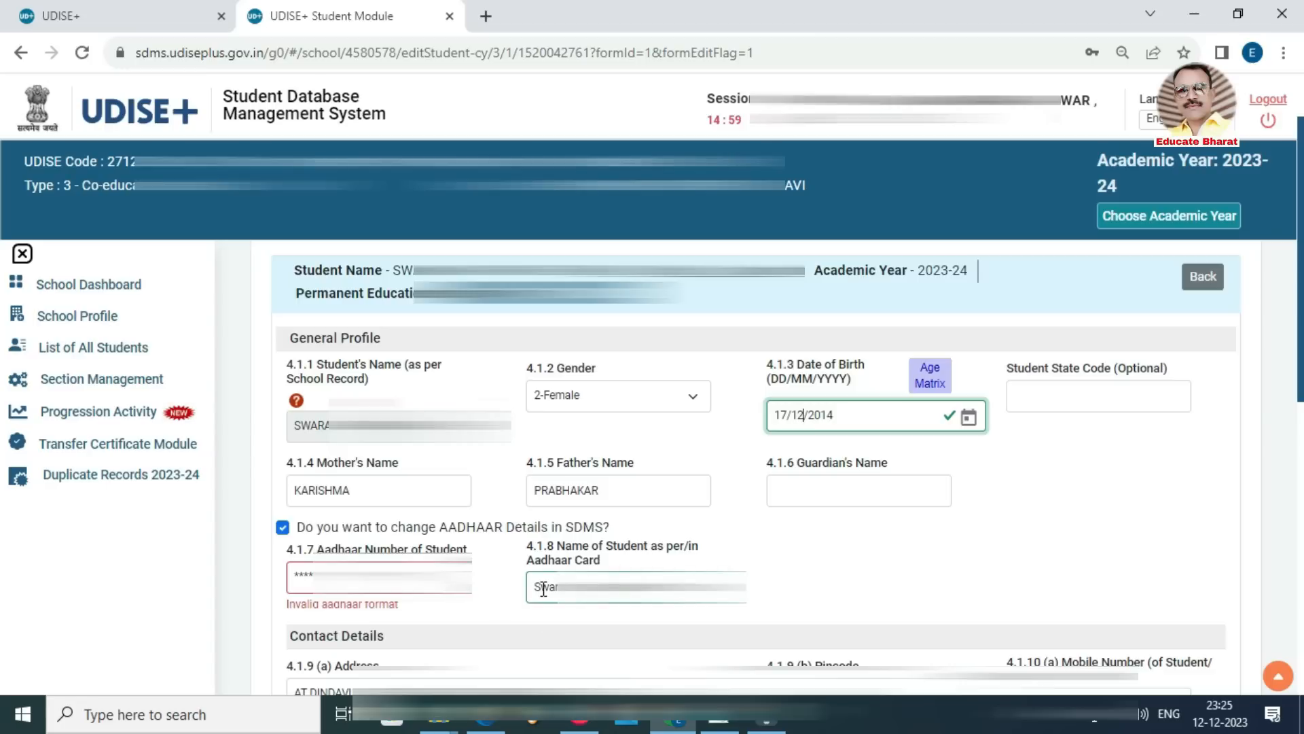
# Step: Replace the student's Aadhaar number in UDISE+ with the complete number from the Student Portal's Aadhaar Card Details
pyautogui.moveTo(363, 576); pyautogui.dragTo(296, 574)
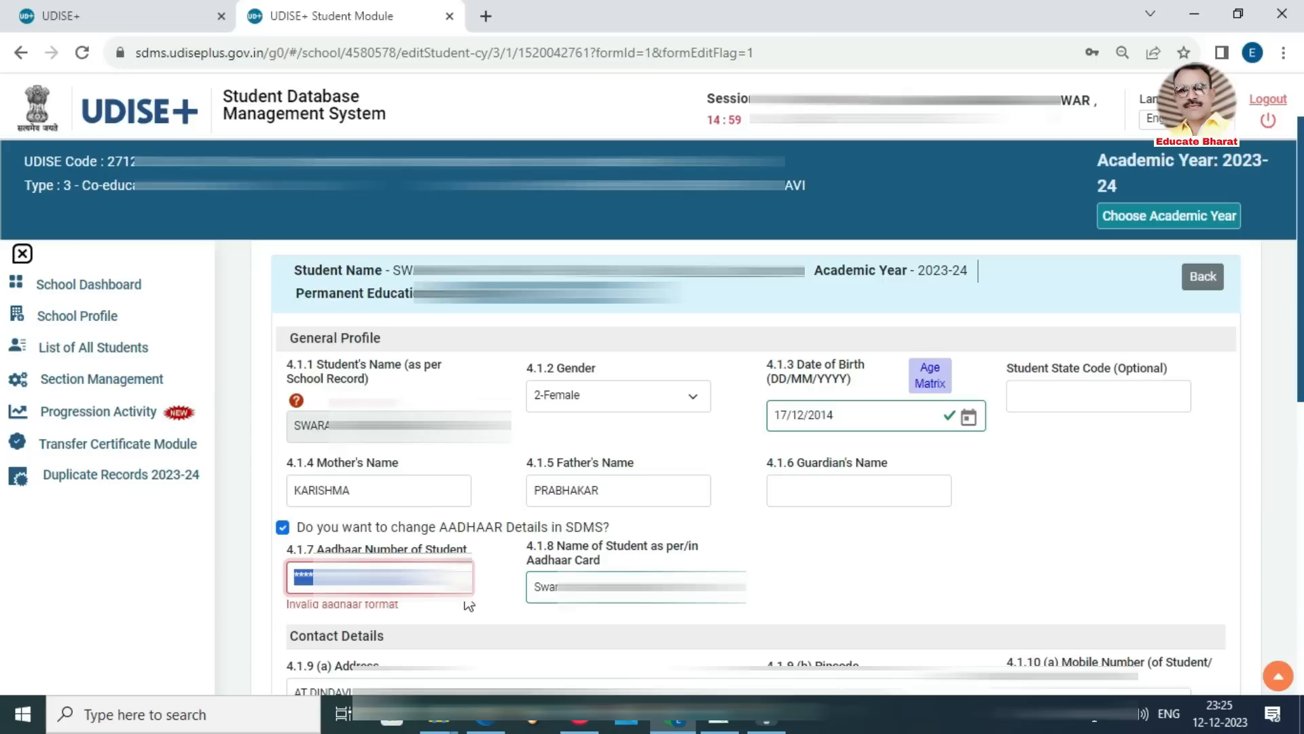
pyautogui.click(587, 724)
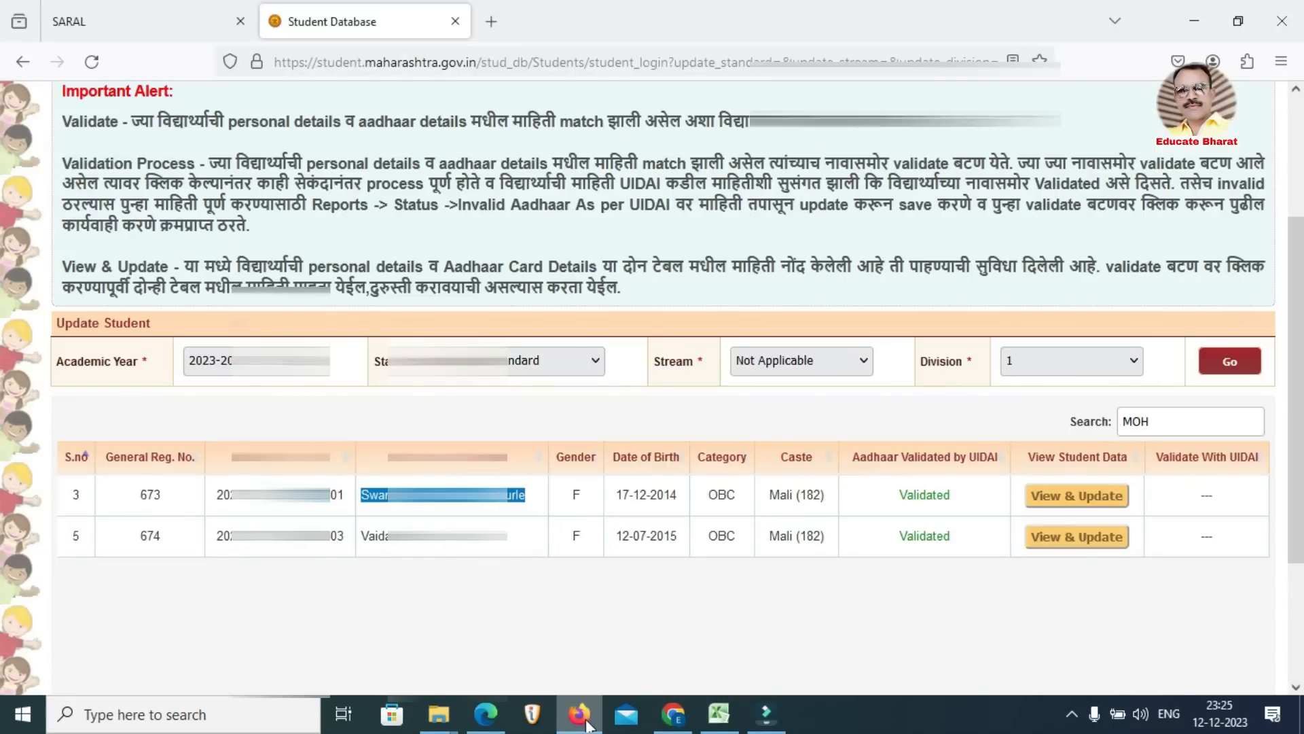
pyautogui.click(1091, 501)
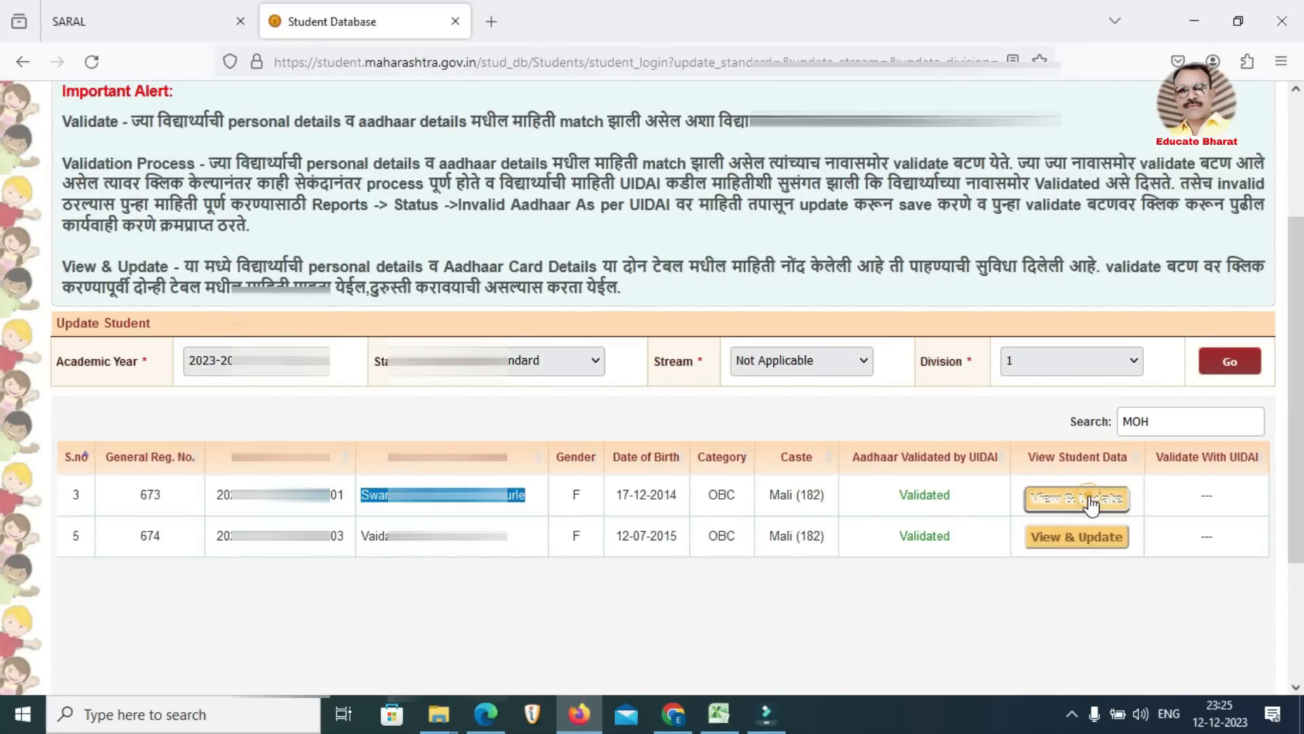
pyautogui.scroll(-15, 410, 334)
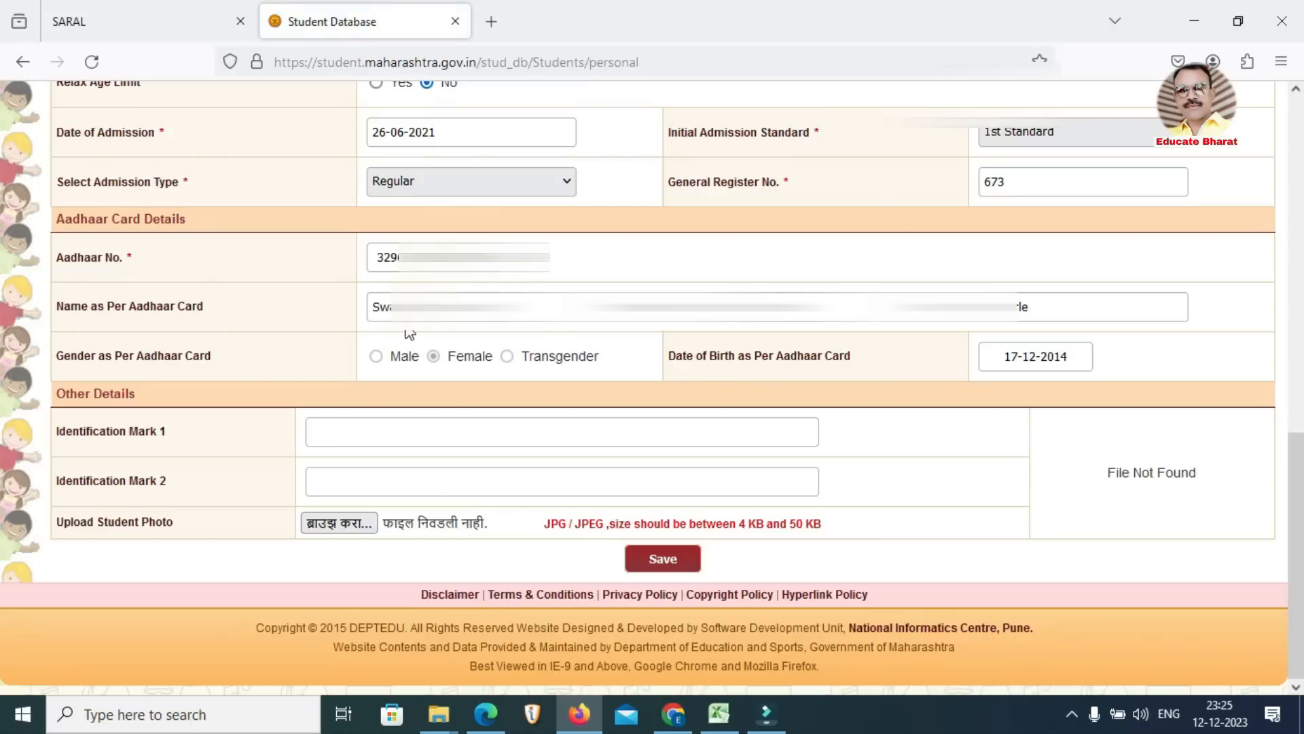
pyautogui.moveTo(481, 258); pyautogui.dragTo(368, 256)
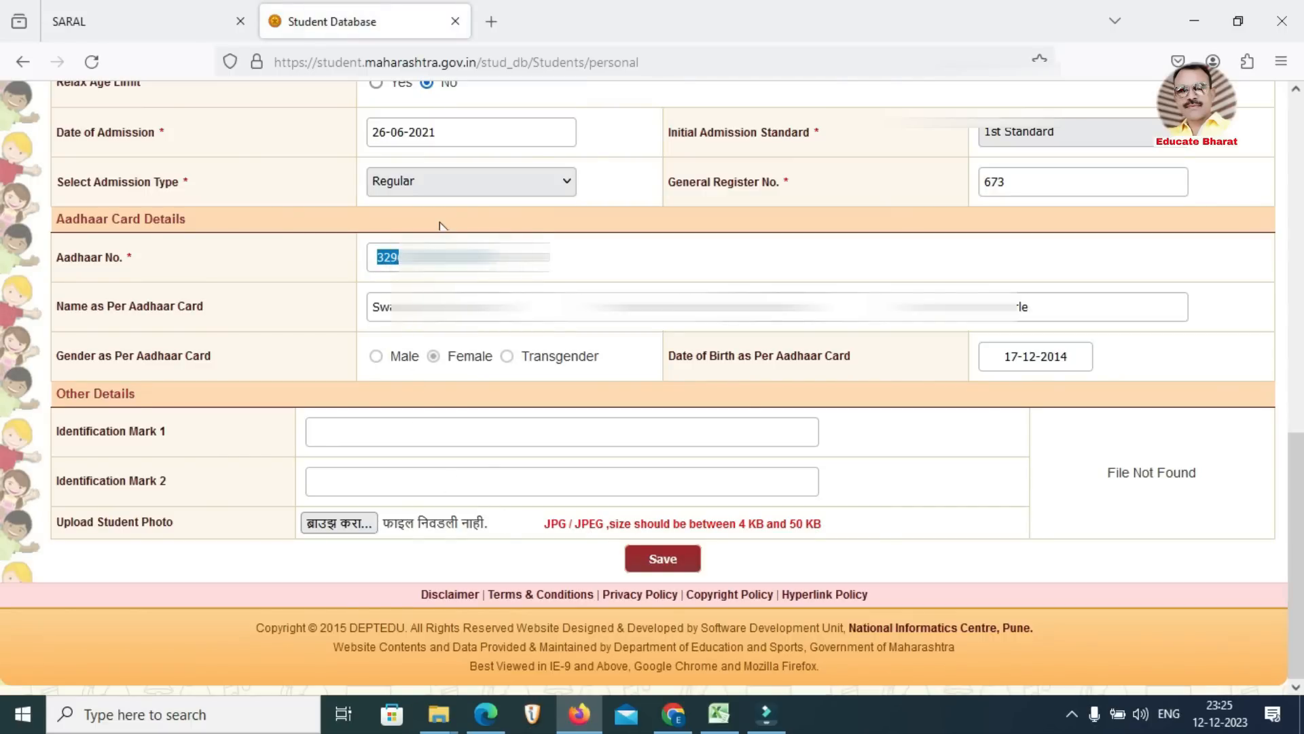
pyautogui.click(674, 714)
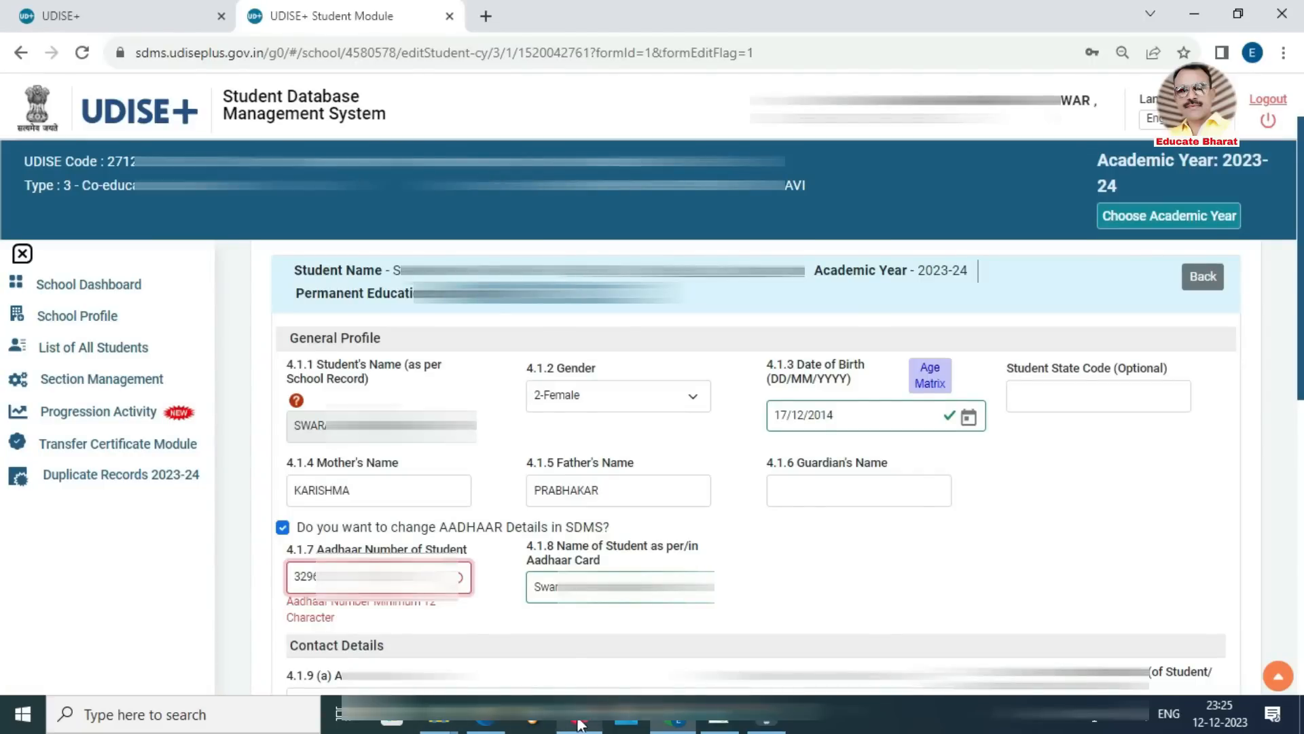
pyautogui.click(580, 717)
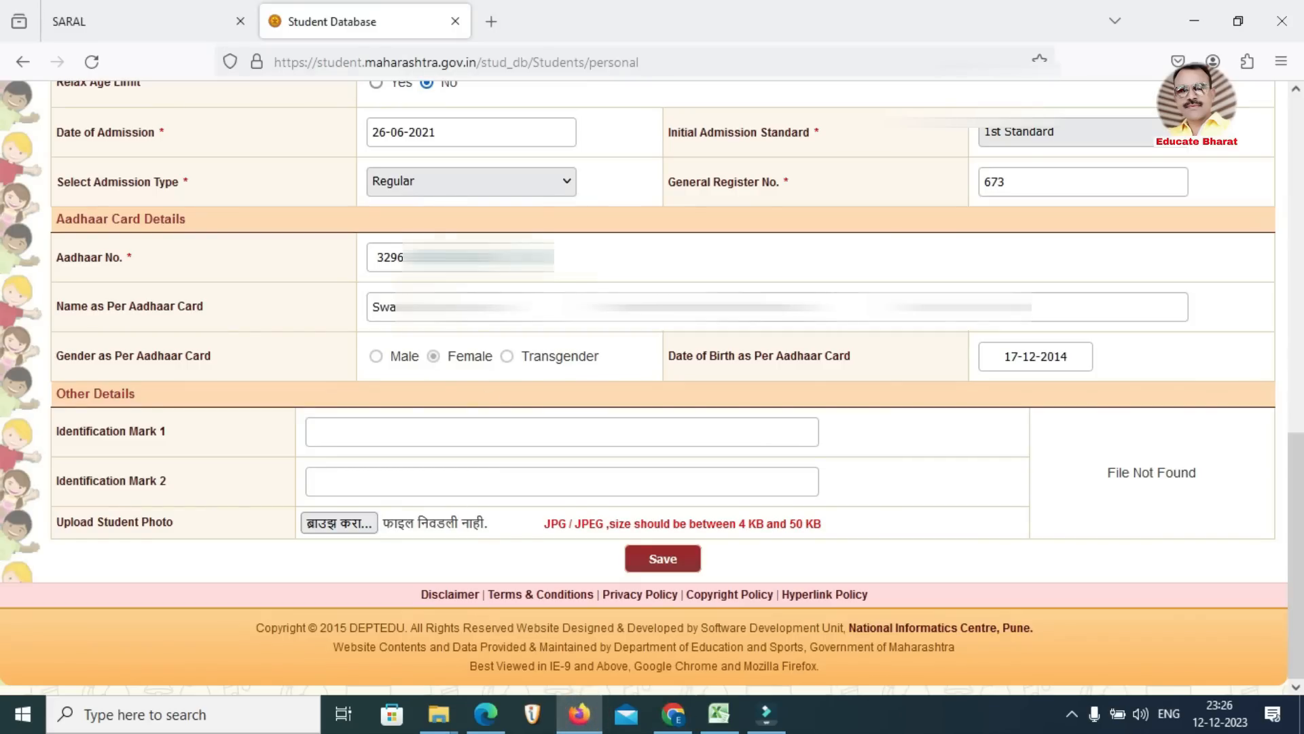
pyautogui.click(674, 714)
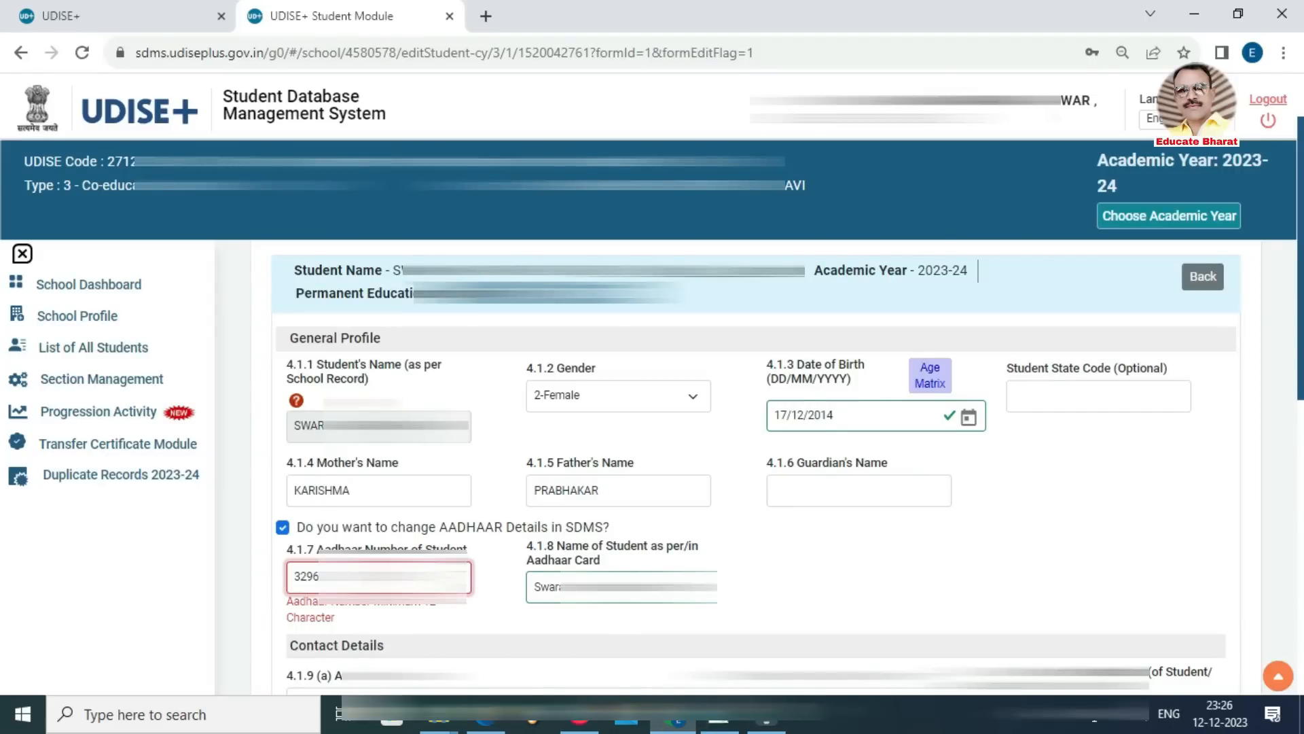
# Step: Choose "Under Investigation - Result will be updated soon" as the blood group and save the student's corrected General Profile
pyautogui.scroll(-10, 590, 465)
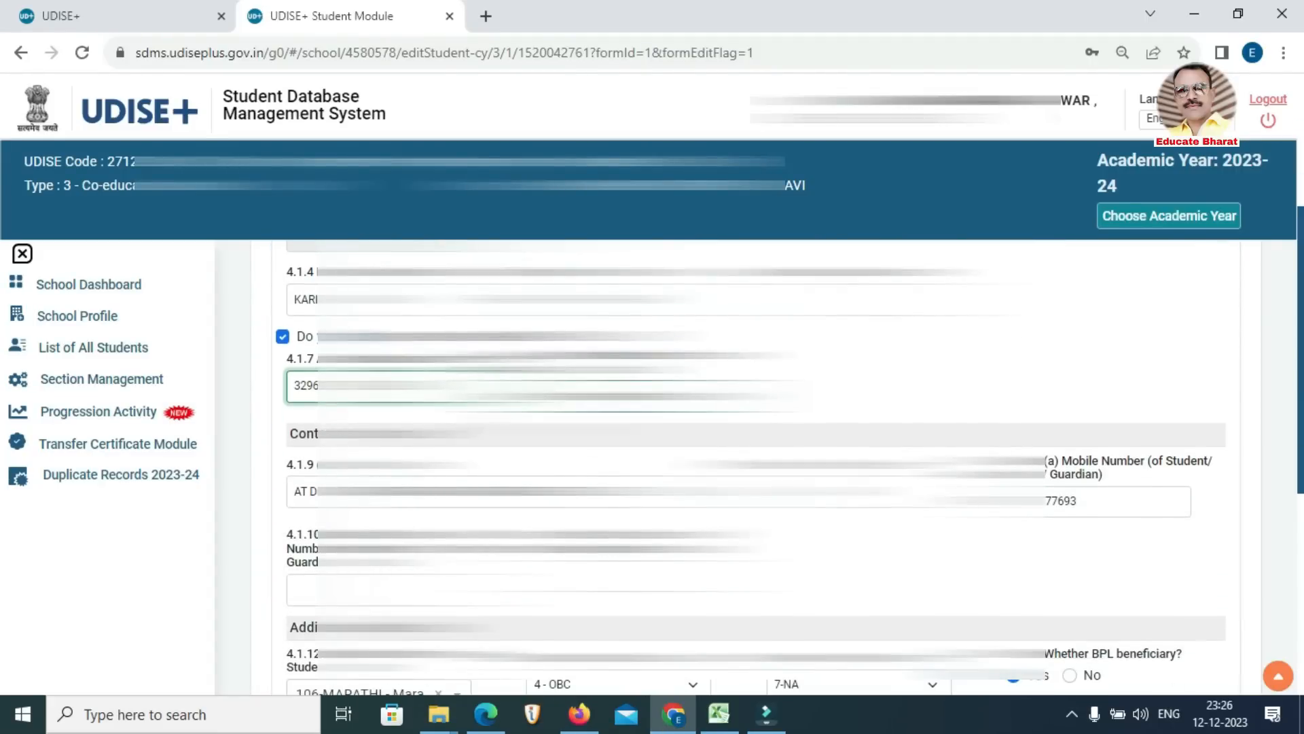
pyautogui.click(337, 530)
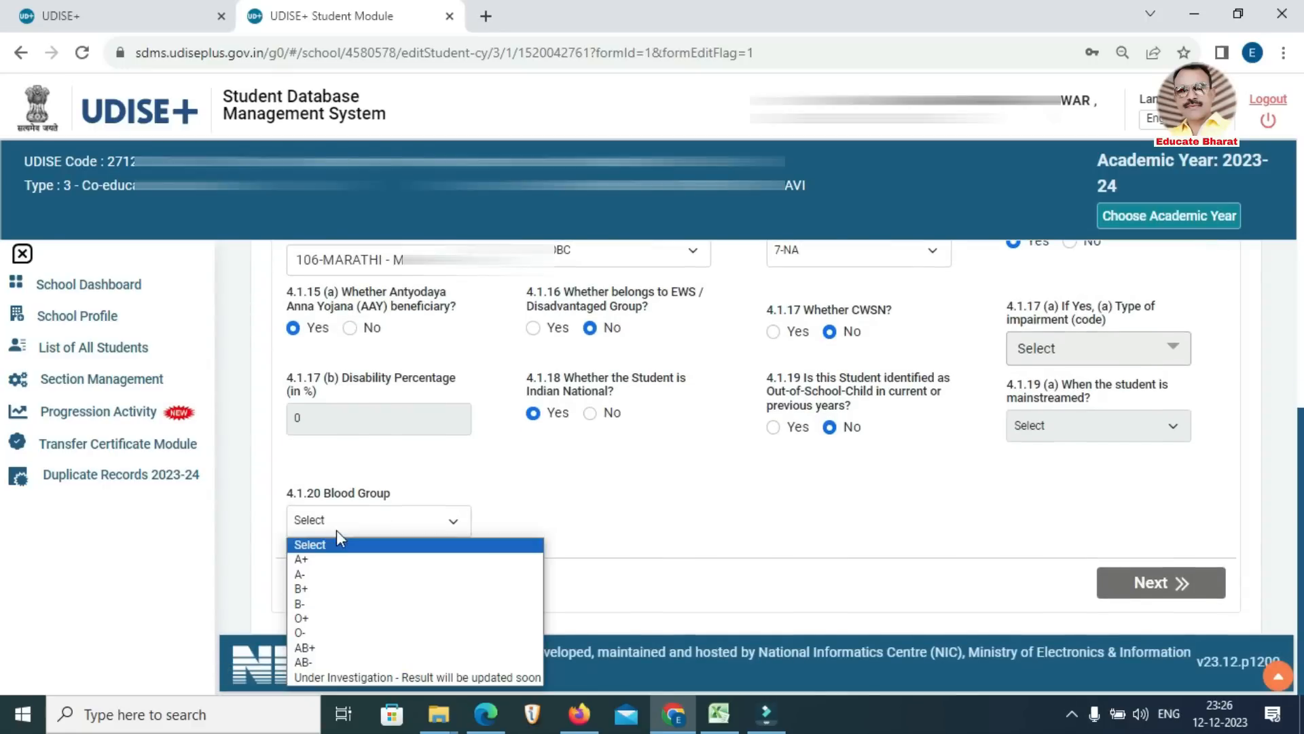
pyautogui.click(336, 668)
pyautogui.click(347, 587)
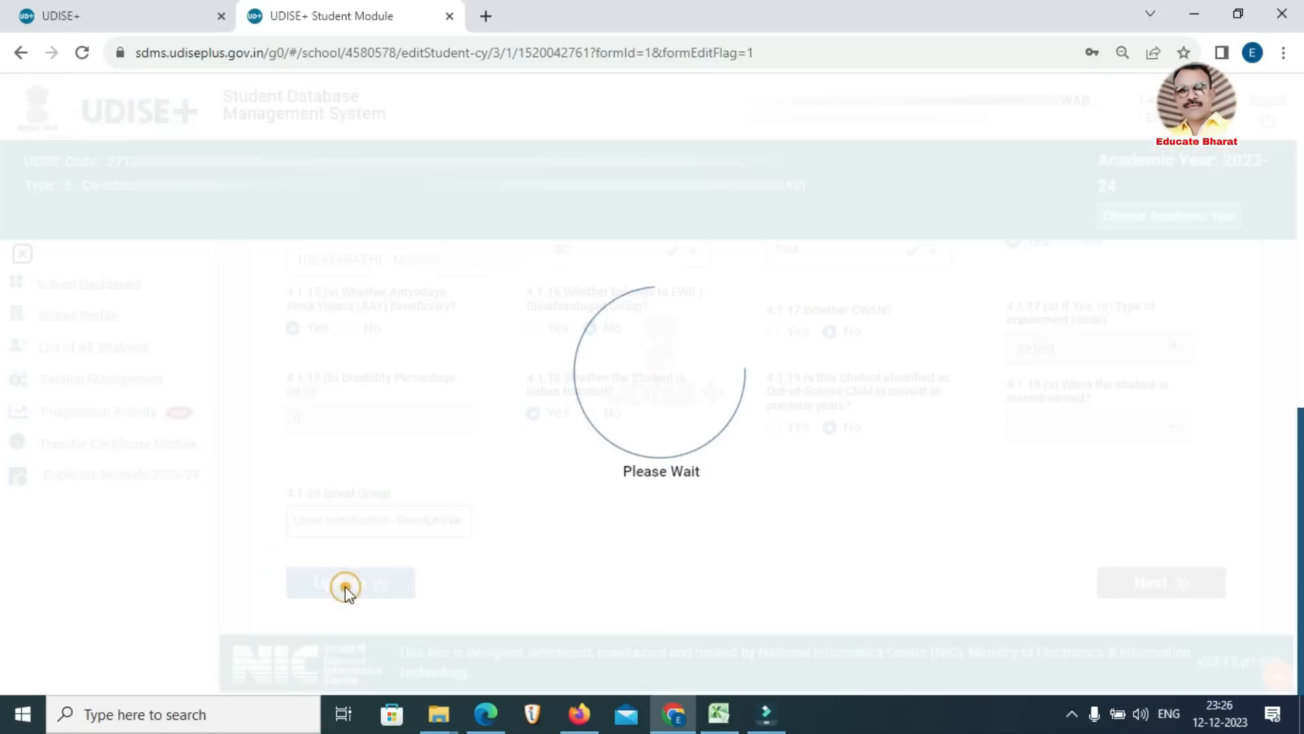
pyautogui.click(650, 496)
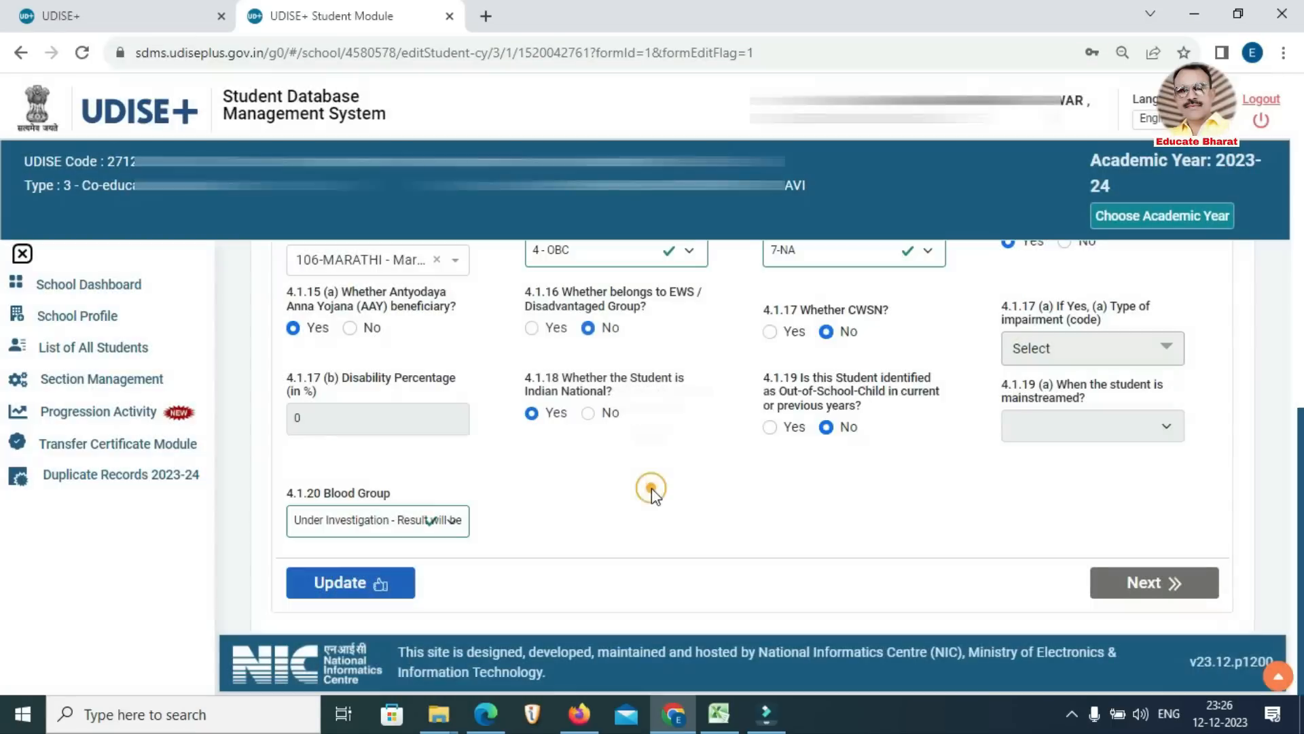
# Step: Return to the list of all students, locate the corrected Class III student, and validate the student's Aadhaar details
pyautogui.click(126, 350)
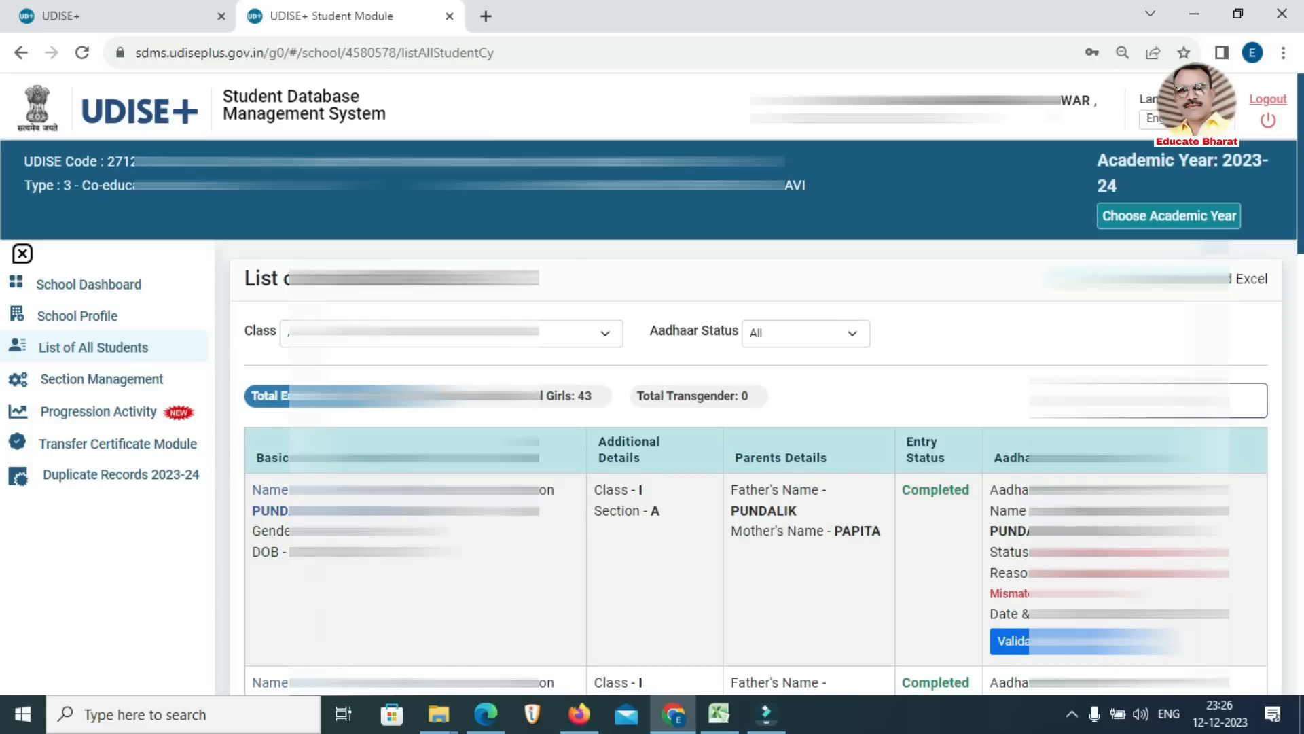
pyautogui.scroll(-5, 756, 469)
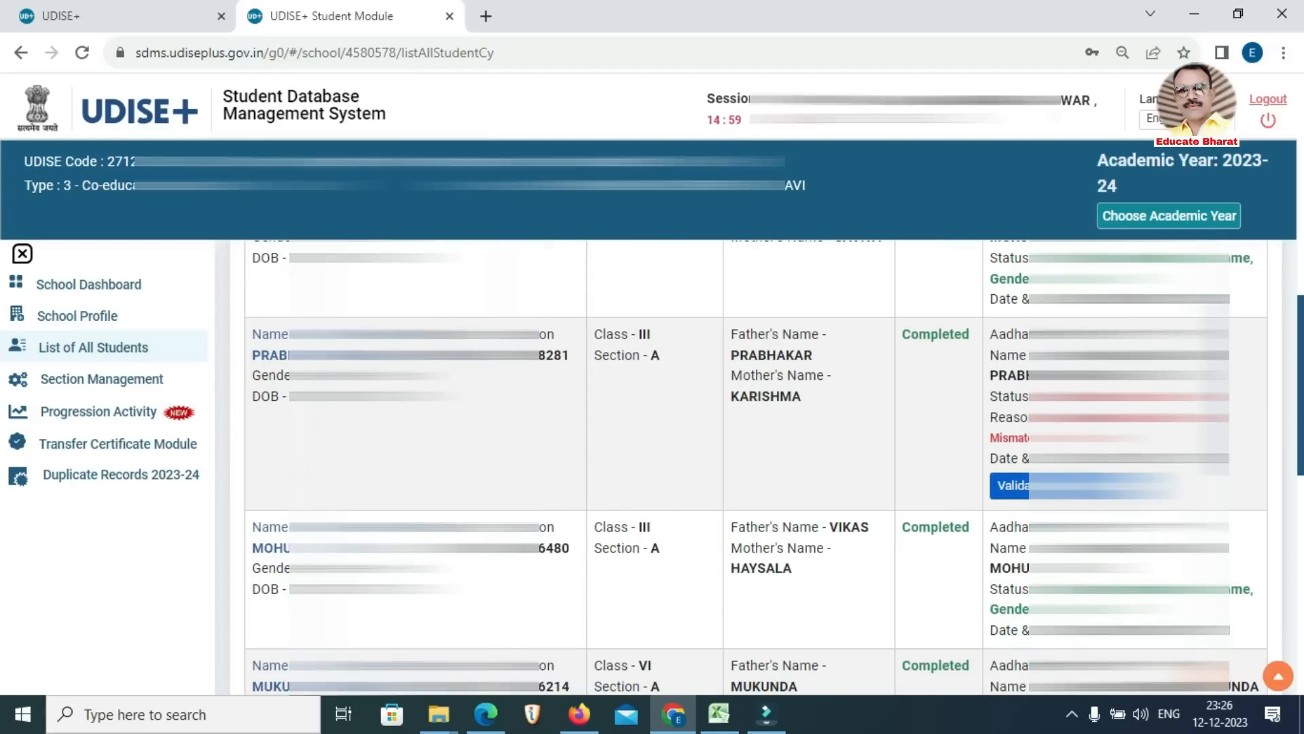
pyautogui.moveTo(1152, 397); pyautogui.dragTo(1037, 396)
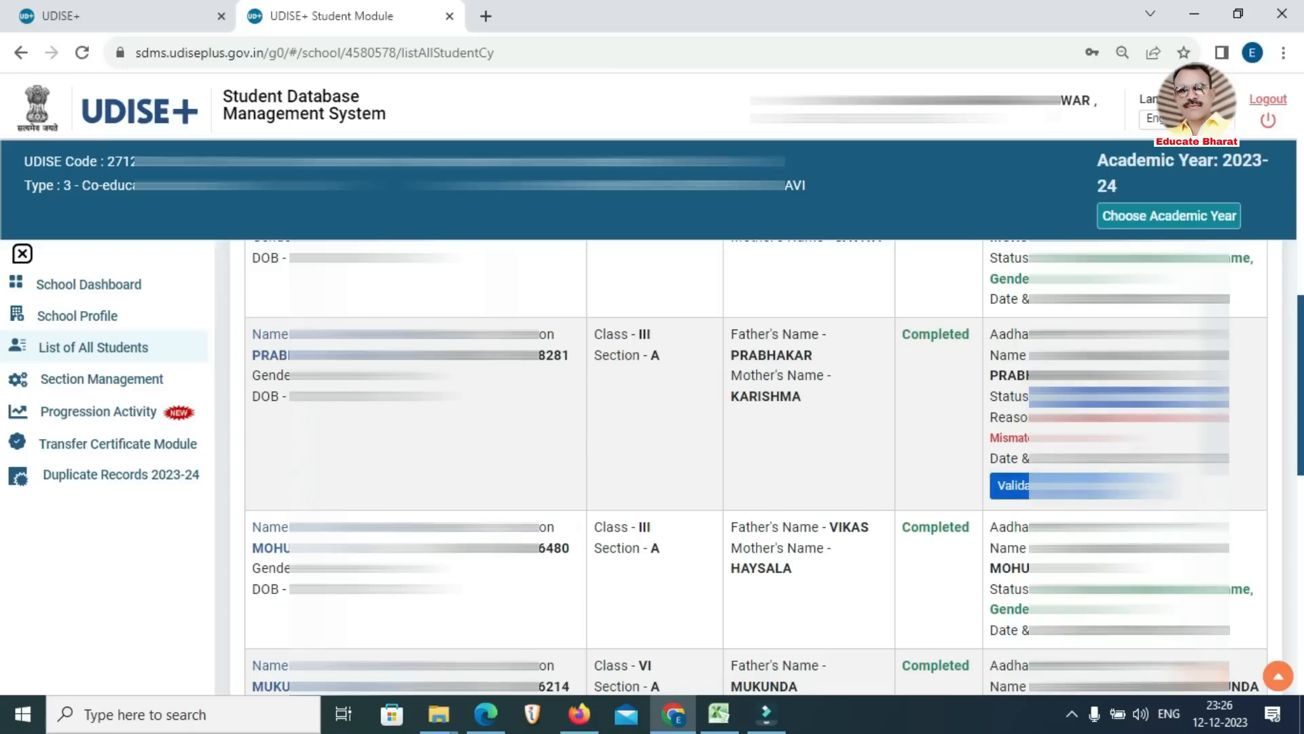
pyautogui.click(1071, 486)
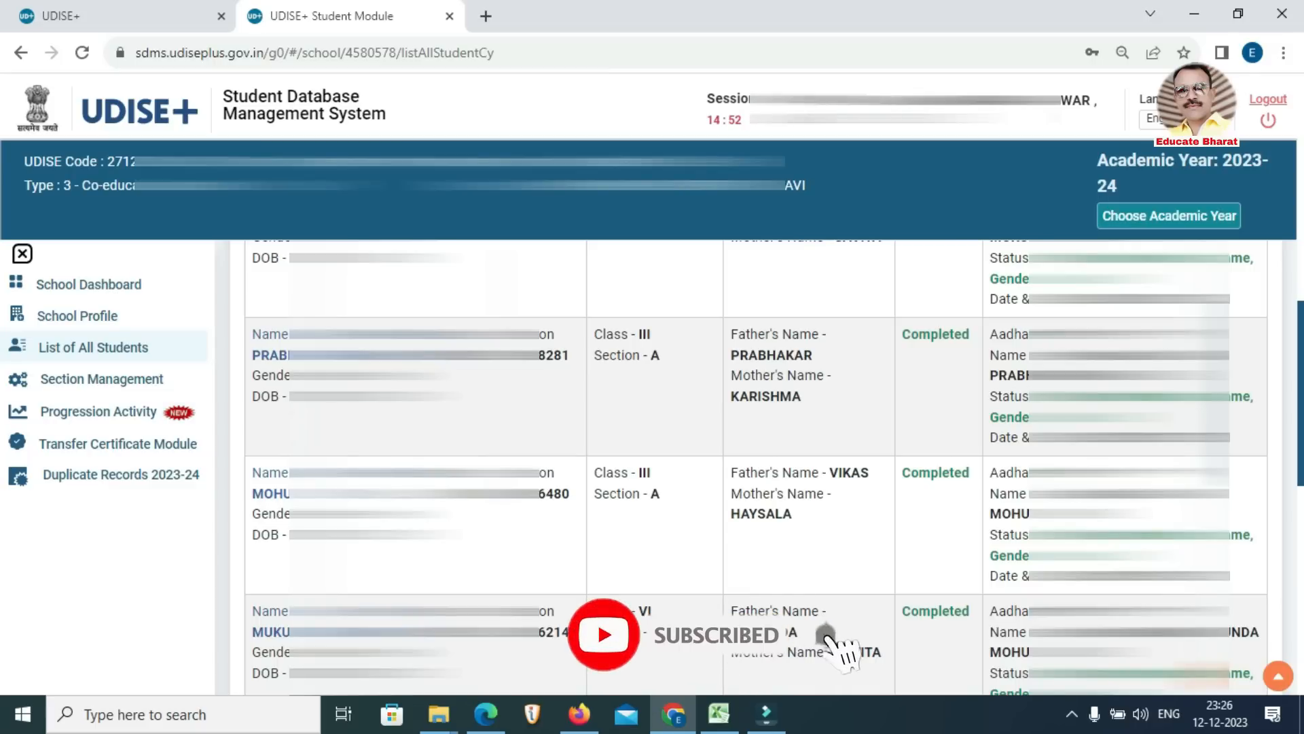
# Step: Find the next Class III student with mismatched Aadhaar details in the student list and open that student's General Profile
pyautogui.scroll(-10, 756, 469)
pyautogui.scroll(10, 757, 469)
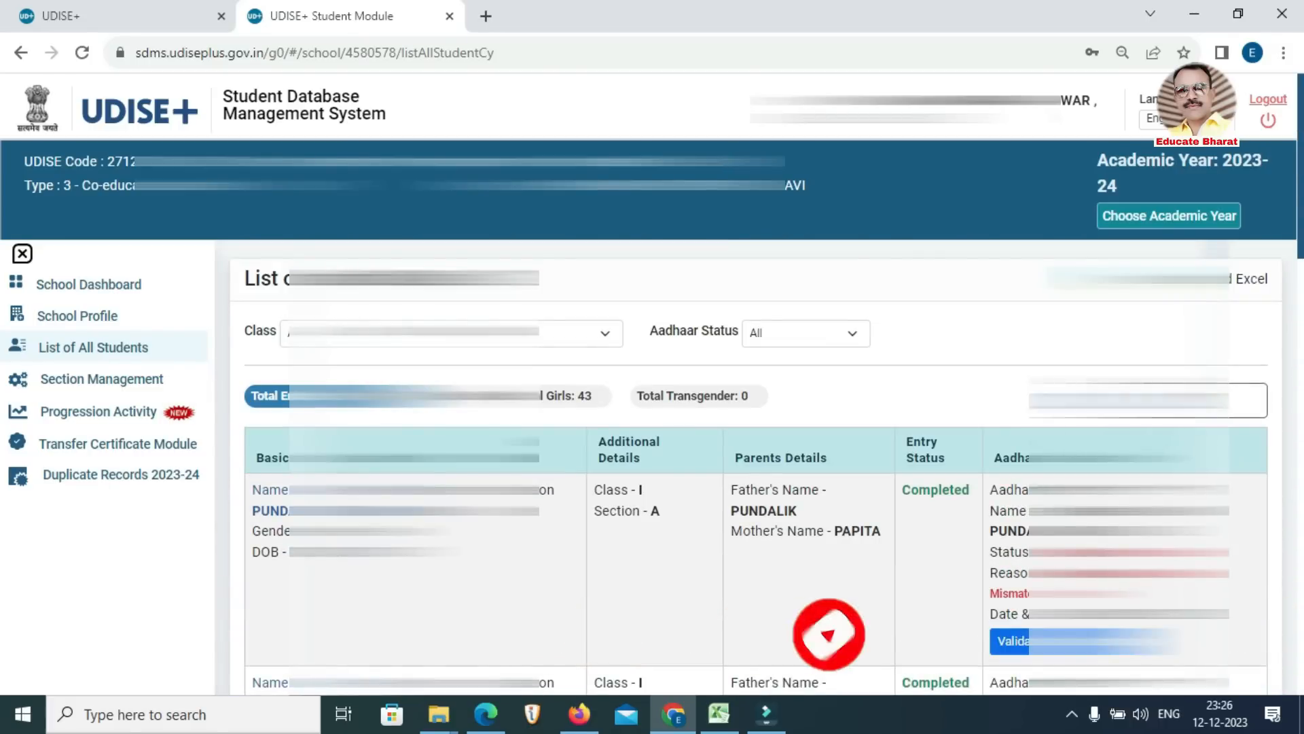
pyautogui.scroll(-2, 756, 469)
pyautogui.scroll(-20, 756, 469)
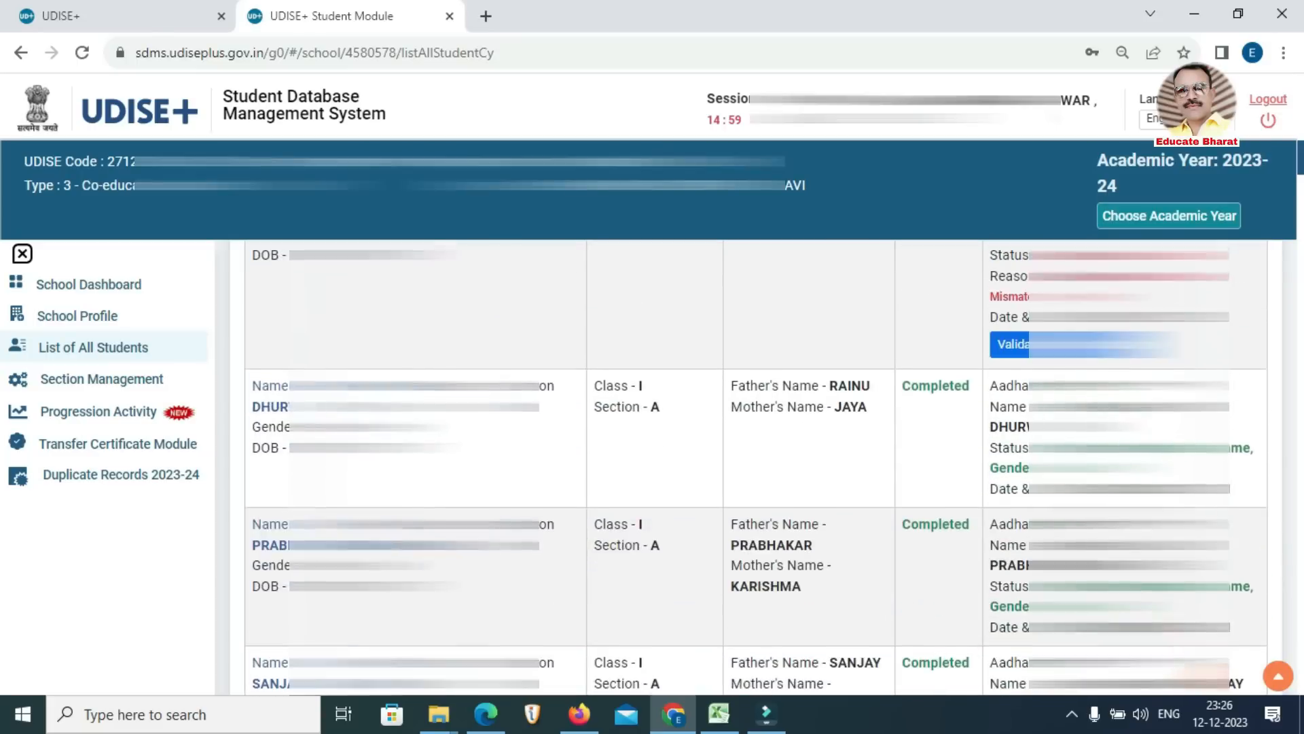
pyautogui.scroll(-10, 757, 469)
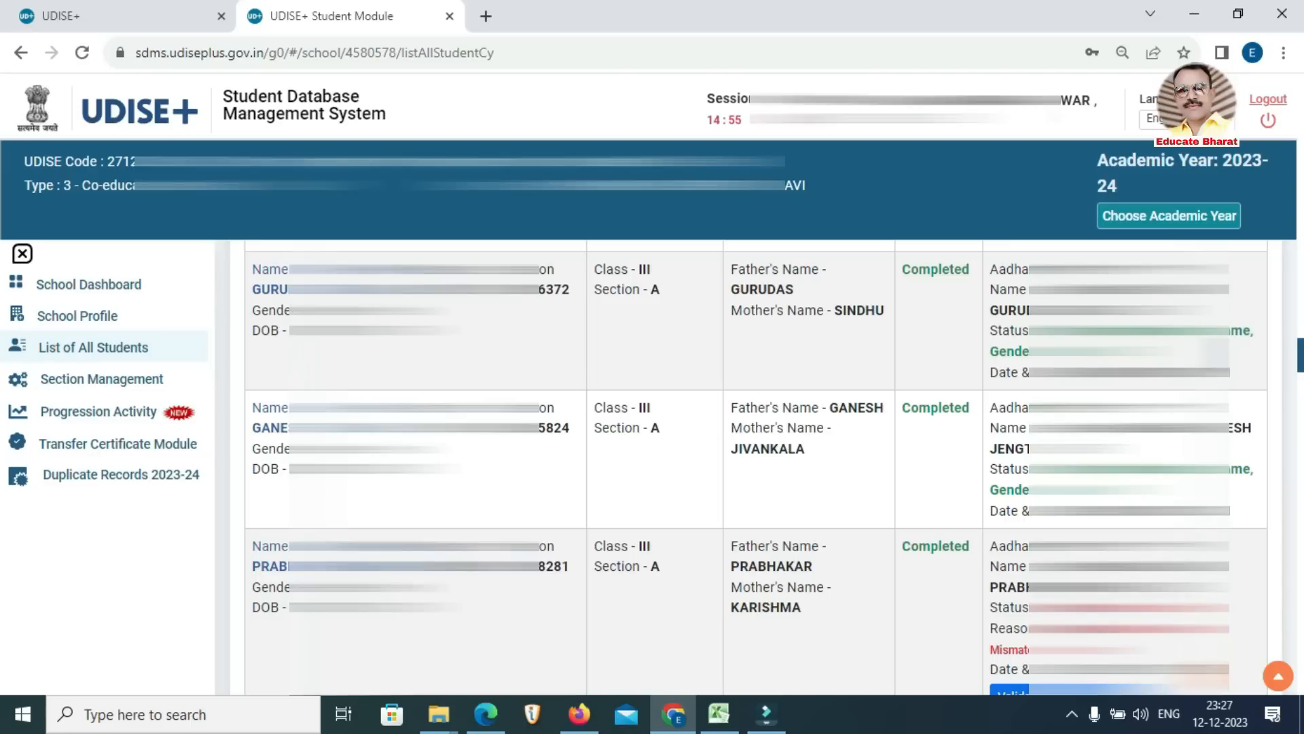
pyautogui.scroll(-3, 954, 570)
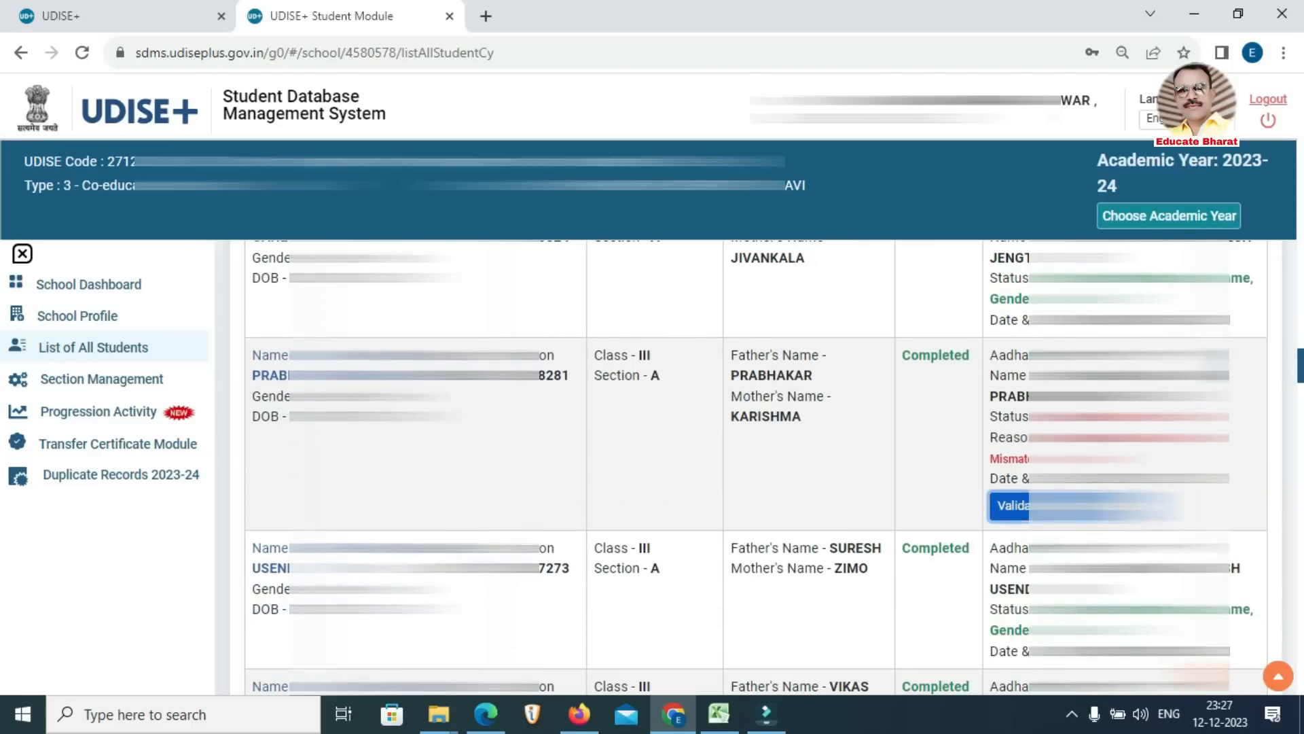
pyautogui.scroll(-10, 953, 571)
pyautogui.scroll(3, 955, 562)
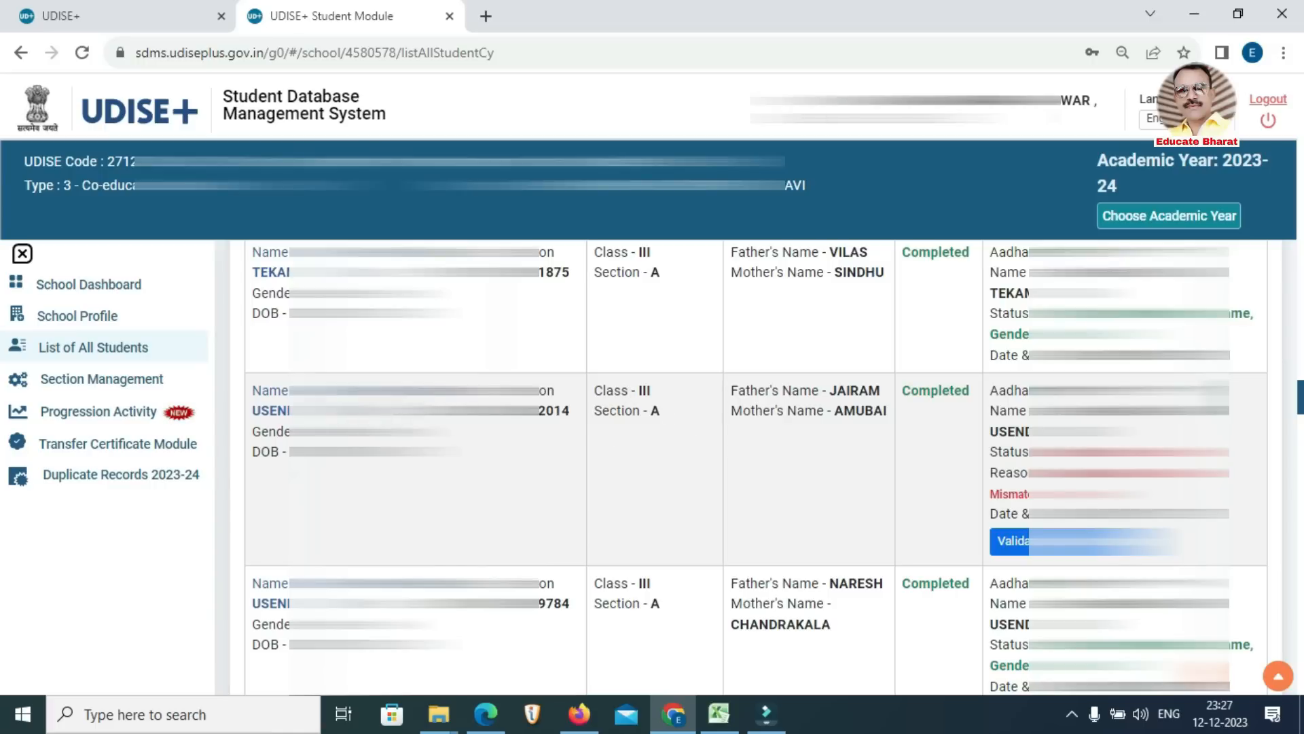
pyautogui.click(323, 397)
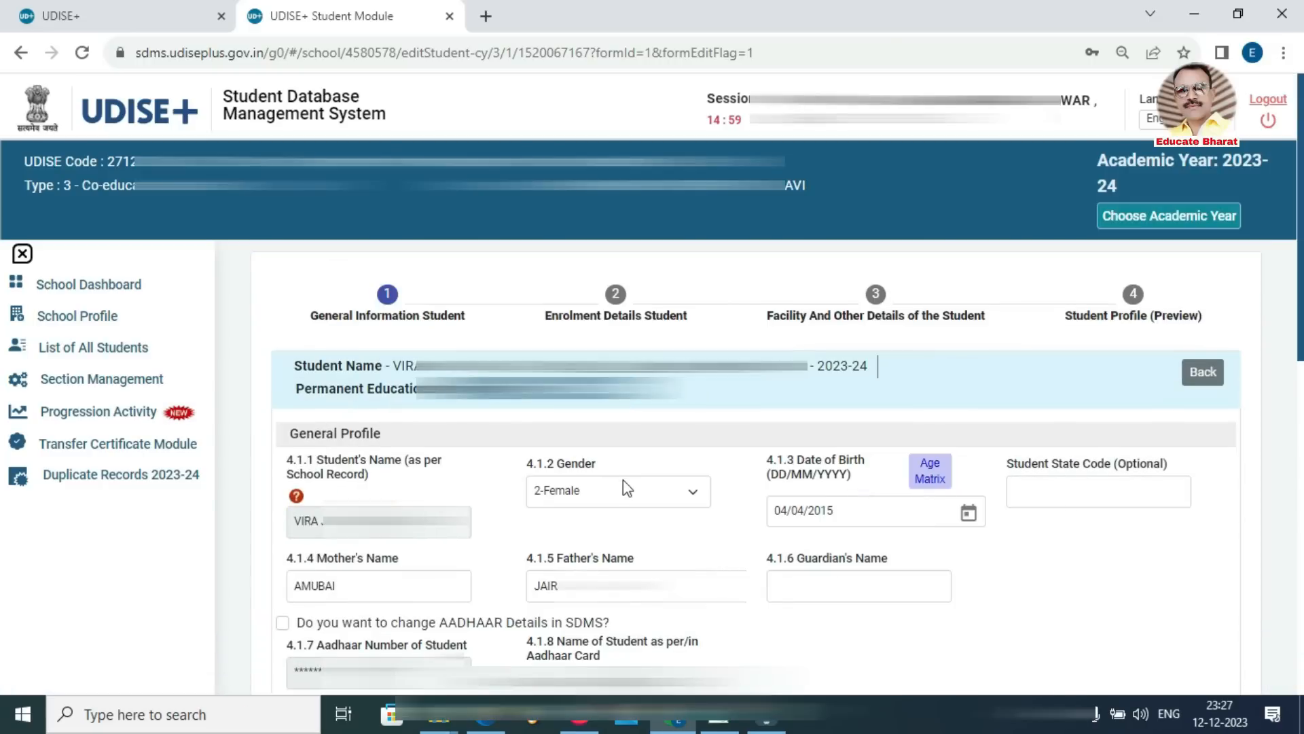
pyautogui.scroll(-3, 770, 504)
pyautogui.scroll(1, 769, 506)
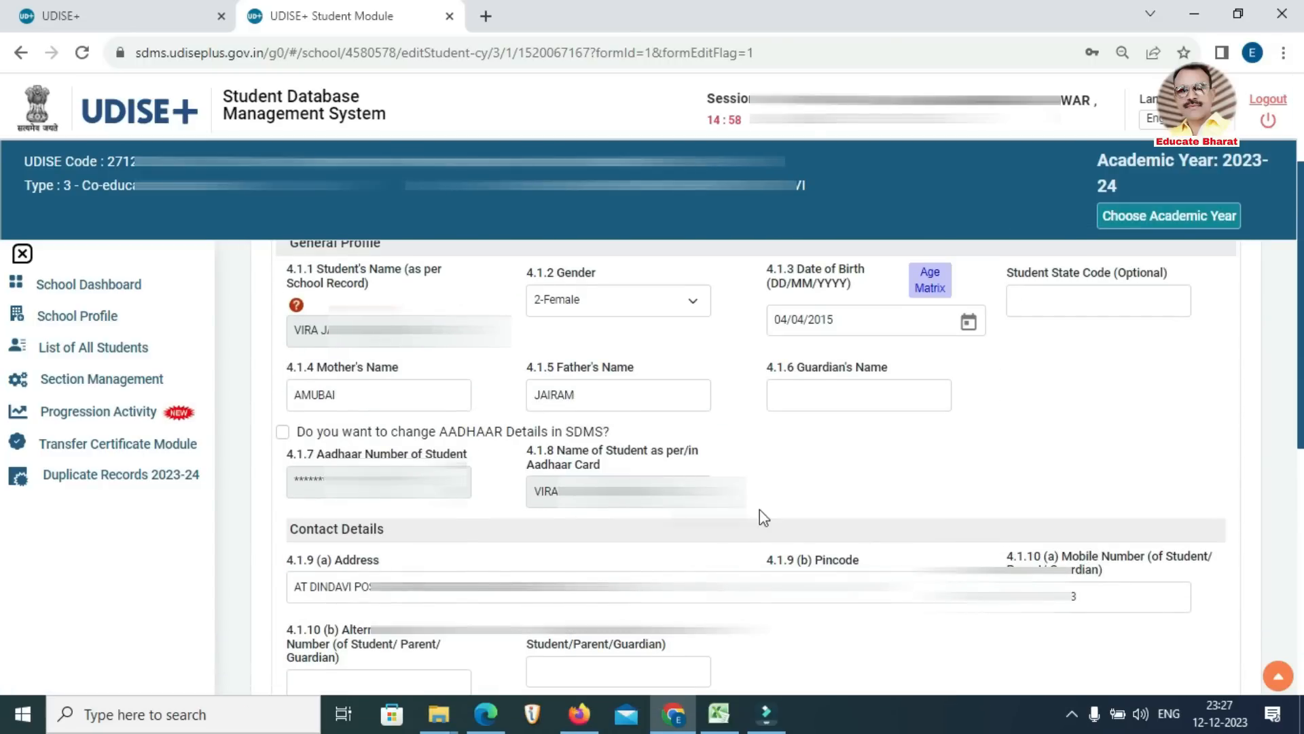
# Step: Switch to the Student Portal, return to the 3rd Standard list, search for the student's first name, copy the full name, and check the UIDAI validation status
pyautogui.click(579, 655)
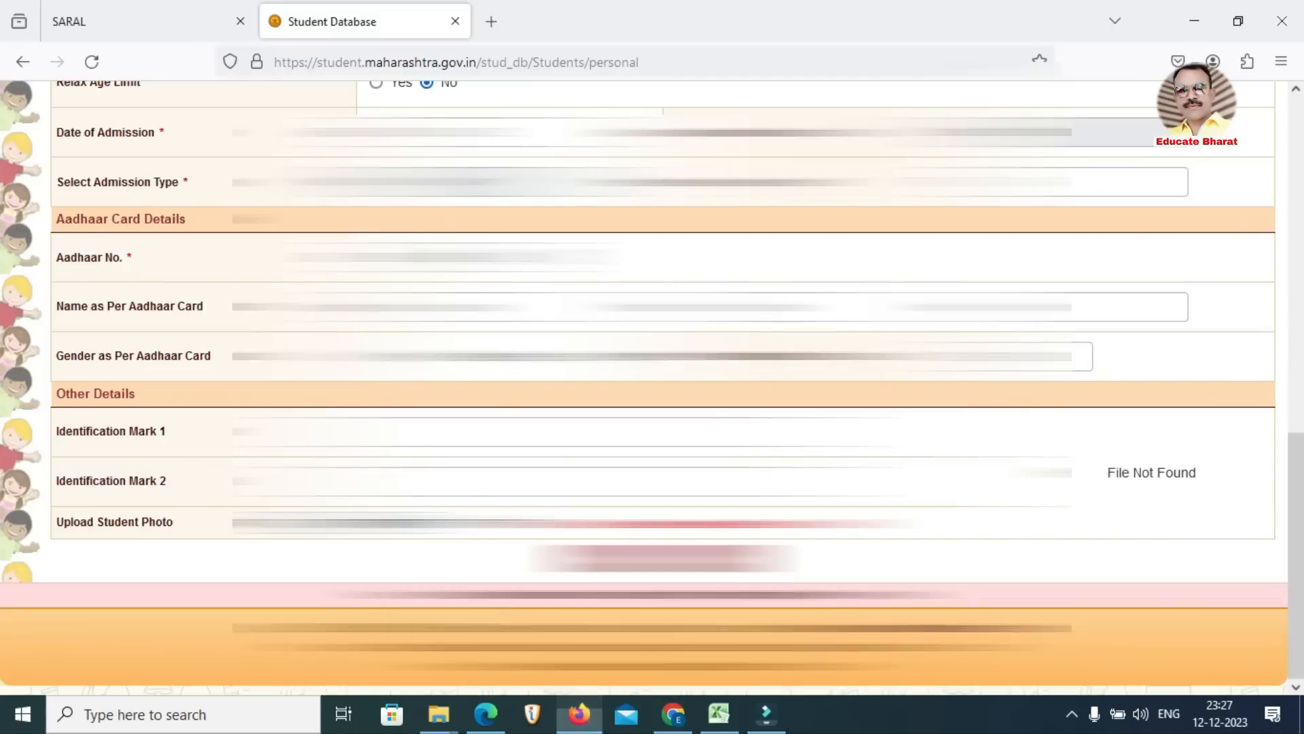
pyautogui.scroll(15, 652, 387)
pyautogui.click(95, 192)
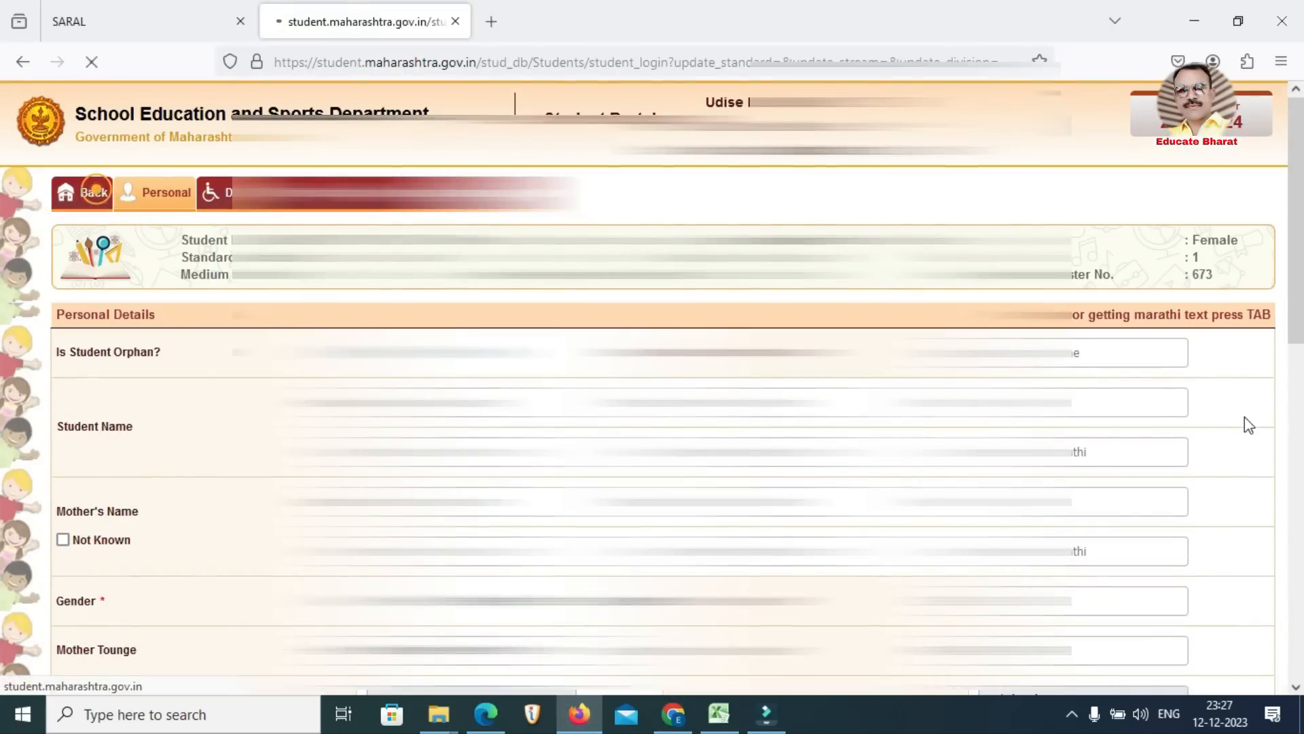
pyautogui.scroll(-1, 1195, 520)
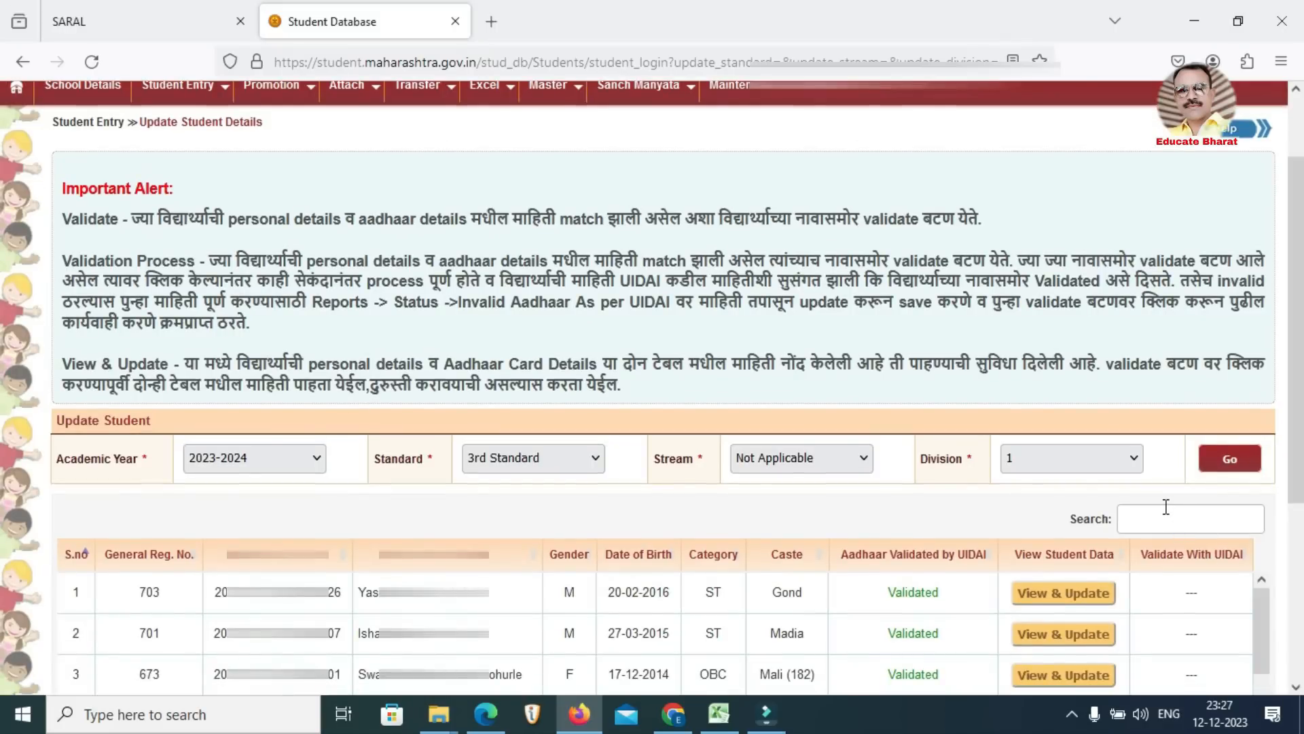
pyautogui.click(1166, 513)
pyautogui.write('VIRA')
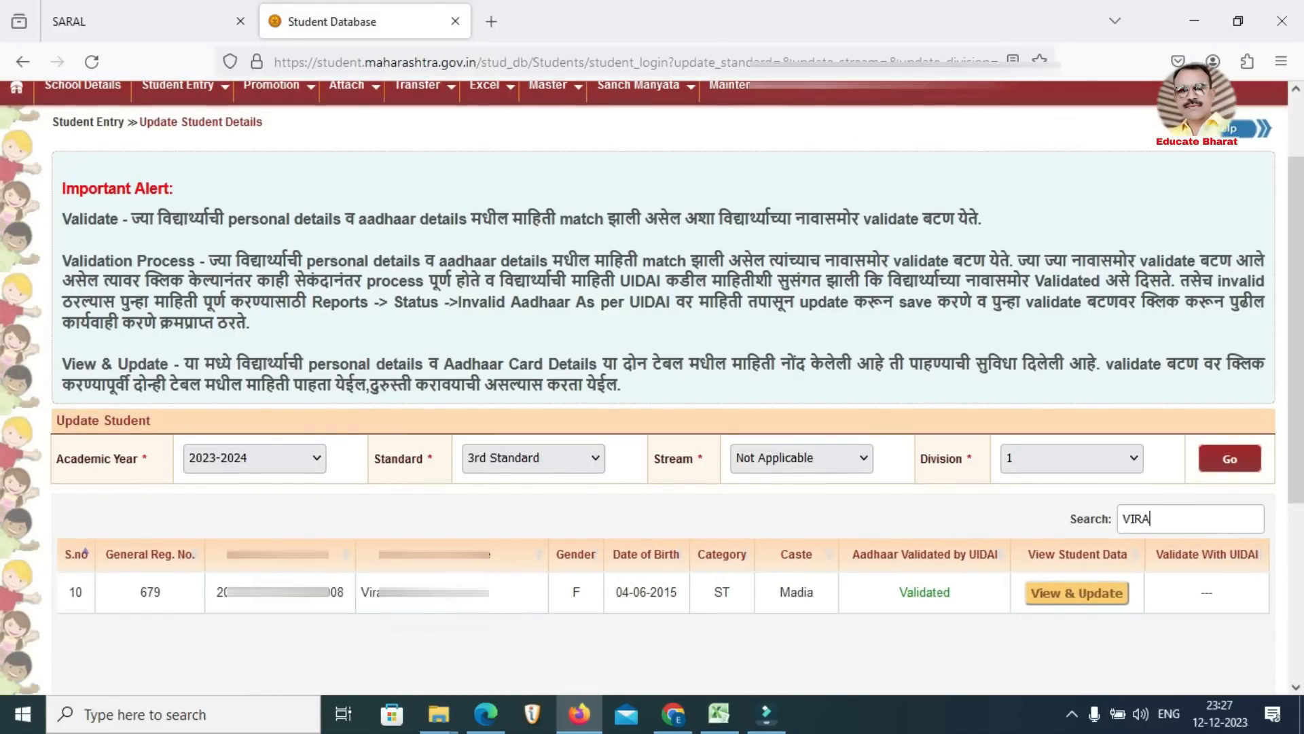
pyautogui.tripleClick(364, 593)
pyautogui.doubleClick(909, 601)
# Step: In the student's UDISE+ profile, enable changing the Aadhaar details and replace the name as per Aadhaar card with the copied name
pyautogui.click(673, 713)
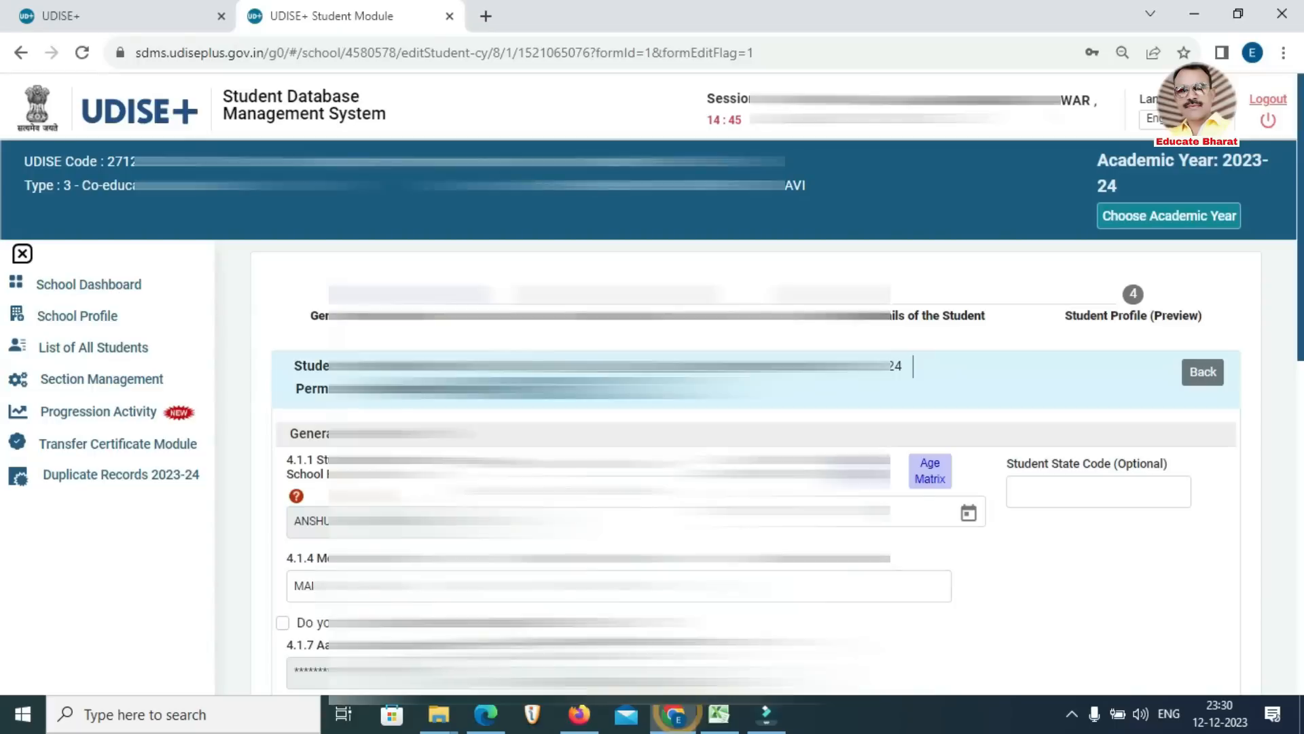
pyautogui.scroll(-3, 281, 438)
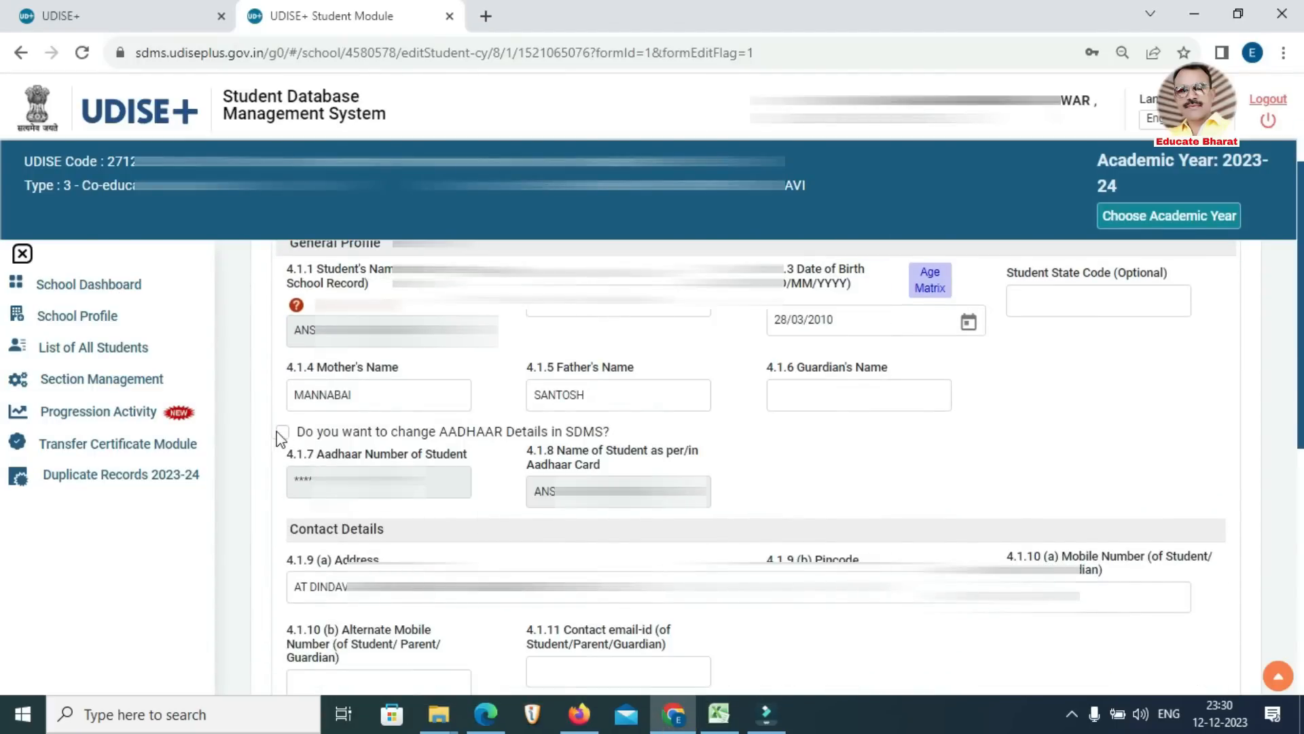
pyautogui.click(283, 431)
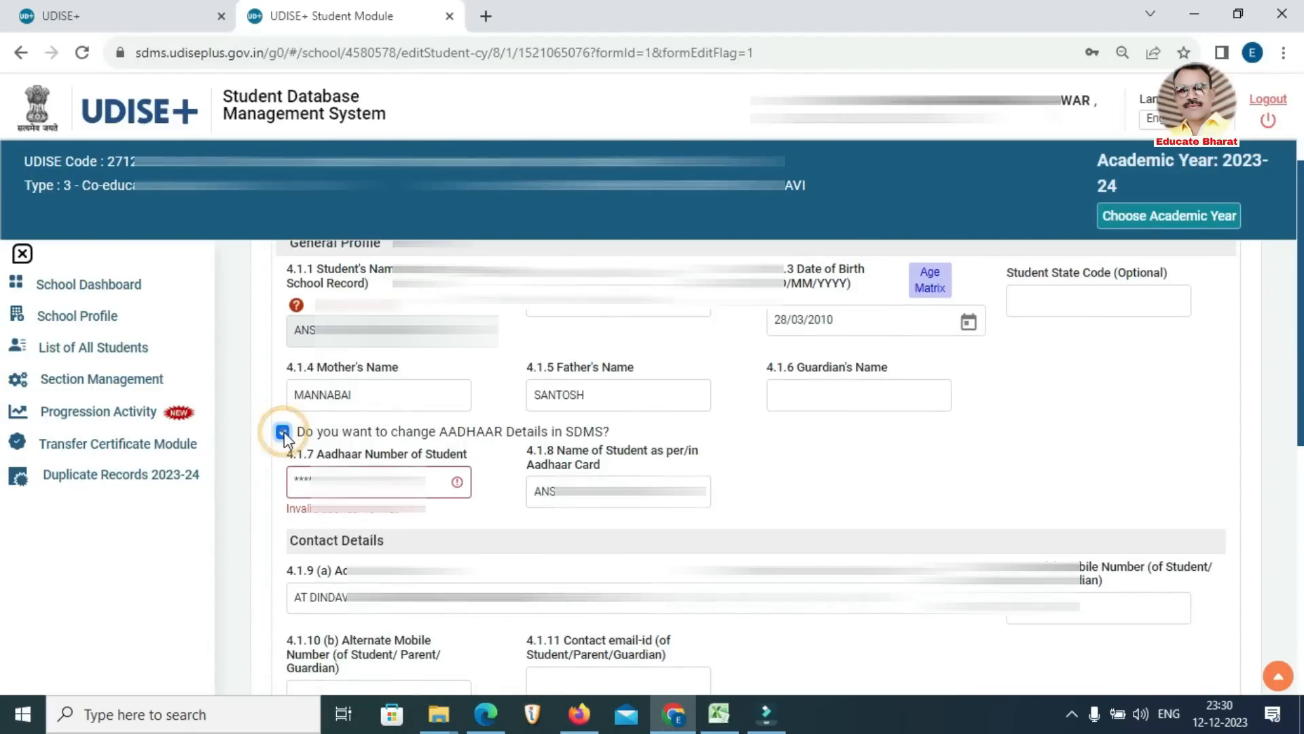
pyautogui.press('Tab')
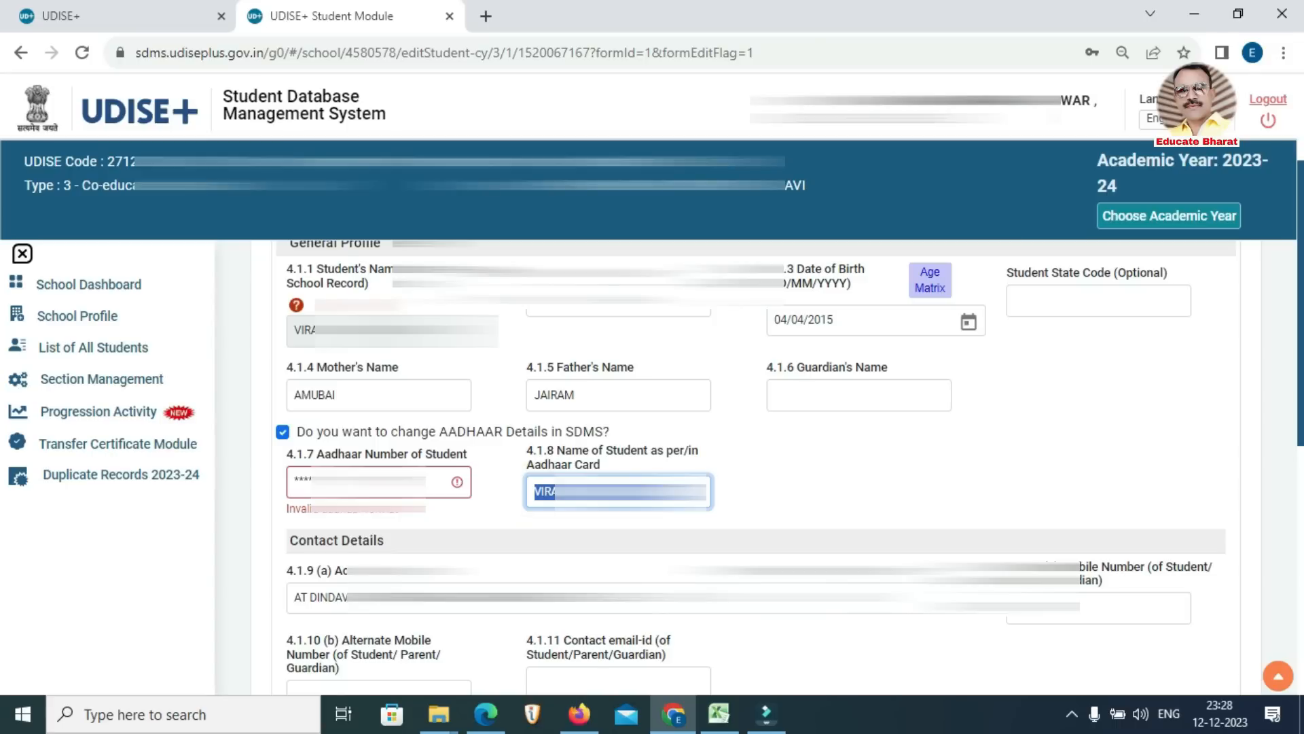
pyautogui.hotkey('ctrl', 'v')
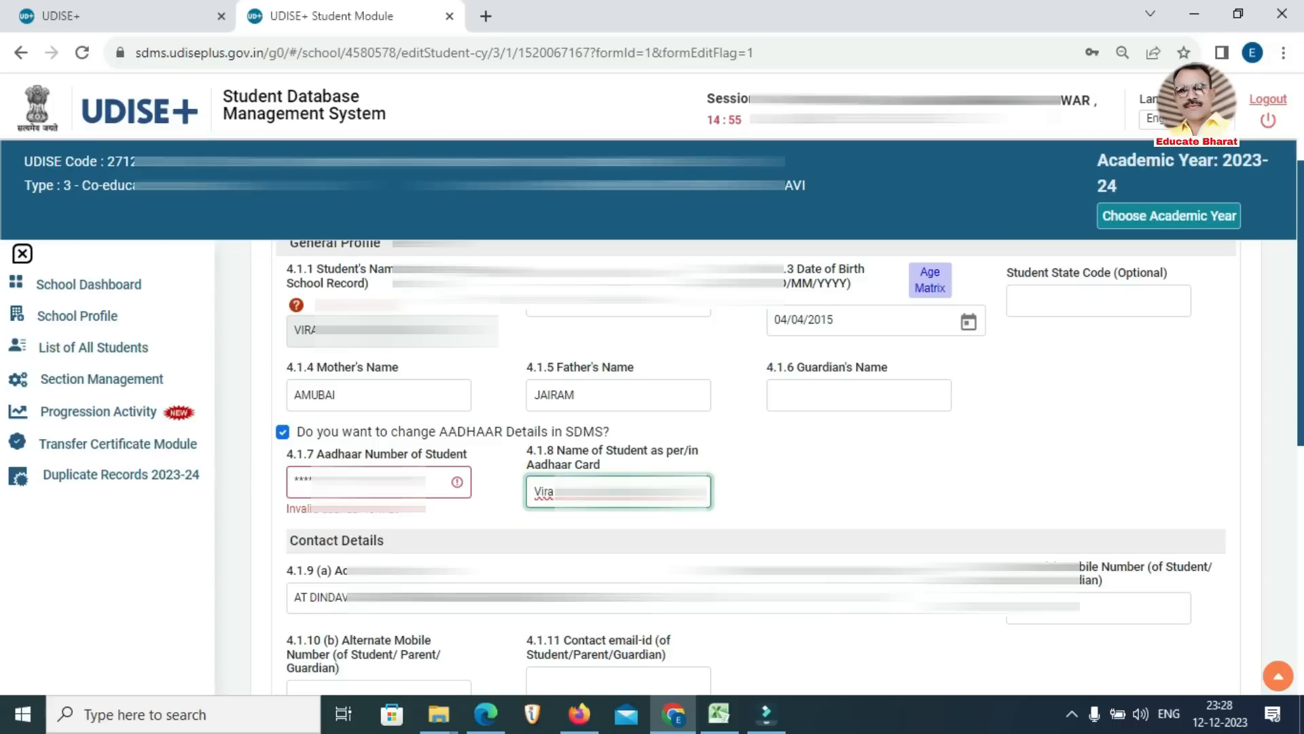
# Step: Check the student's date of birth in the Student Portal list and correct the birth month in the UDISE+ profile to match
pyautogui.click(571, 714)
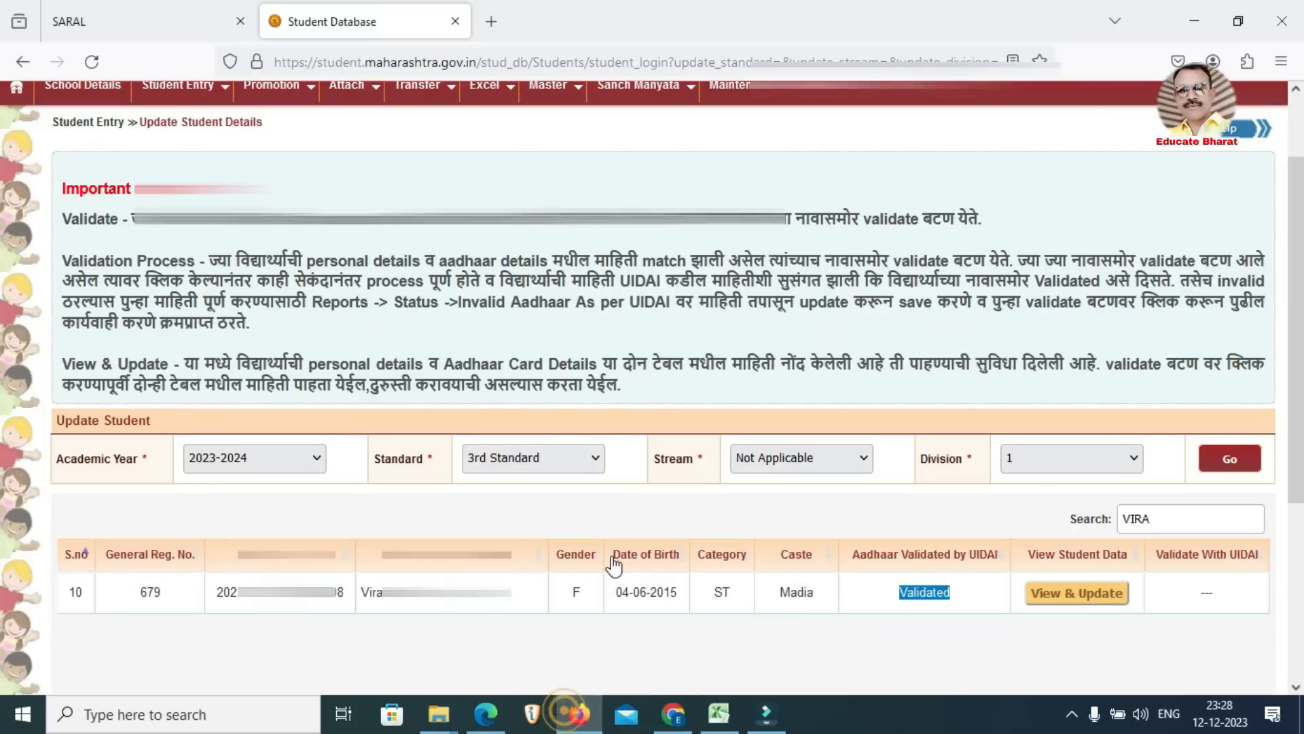
pyautogui.click(676, 715)
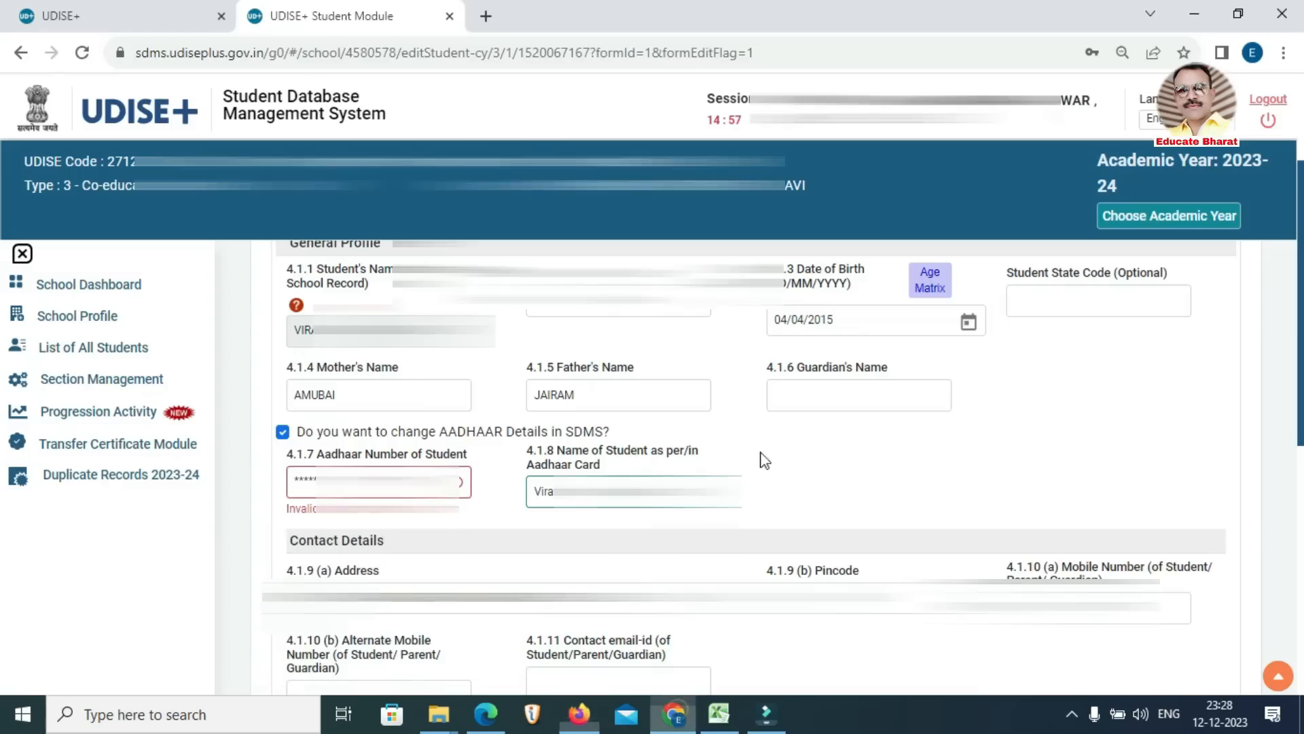
pyautogui.click(802, 320)
pyautogui.press('BackSpace')
pyautogui.write('6')
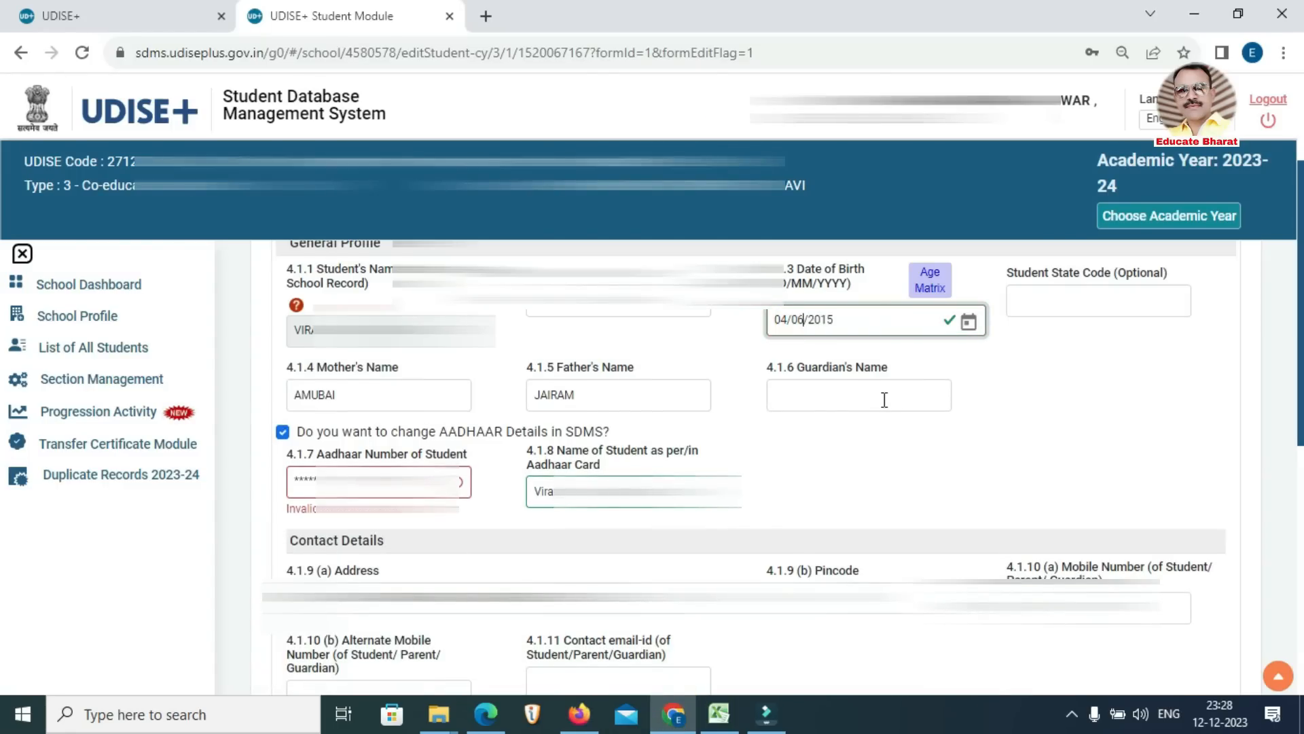
# Step: Open the student's Student Portal record and replace the Aadhaar number in UDISE+ with the complete number from its Aadhaar Card Details
pyautogui.moveTo(392, 482); pyautogui.dragTo(249, 474)
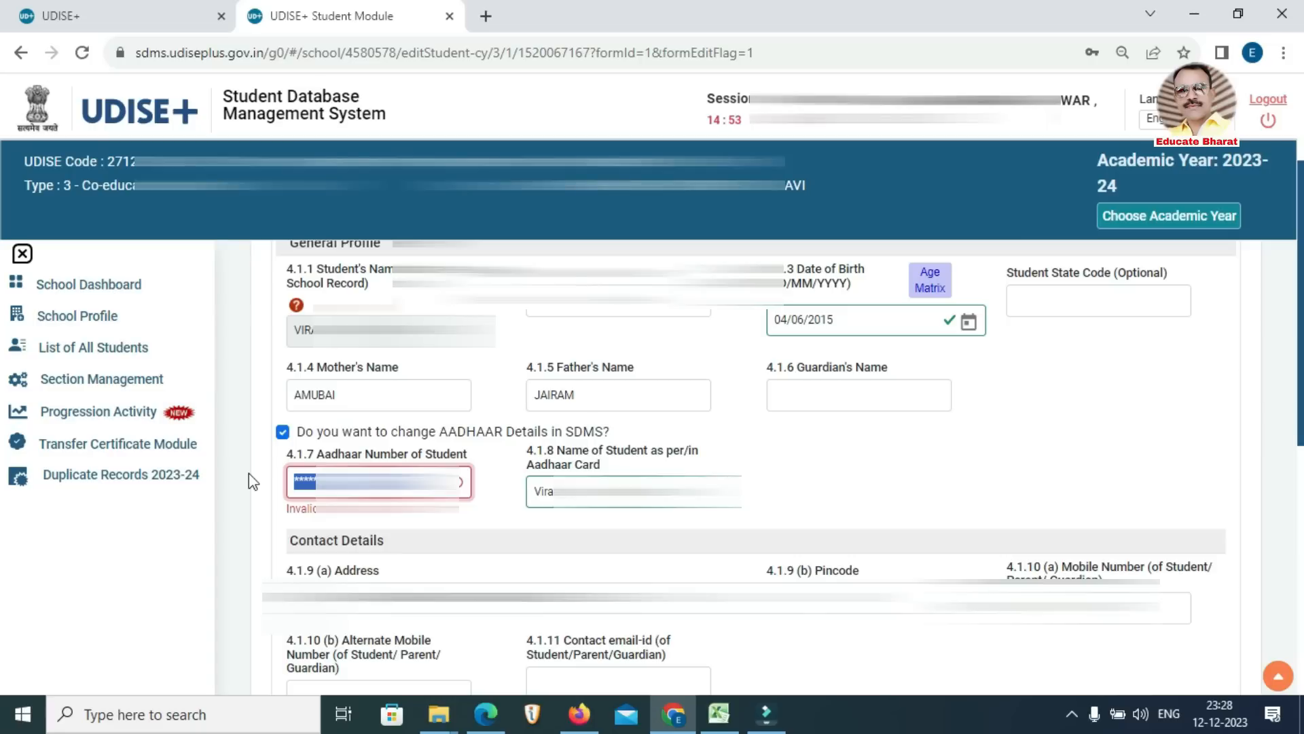
pyautogui.click(583, 722)
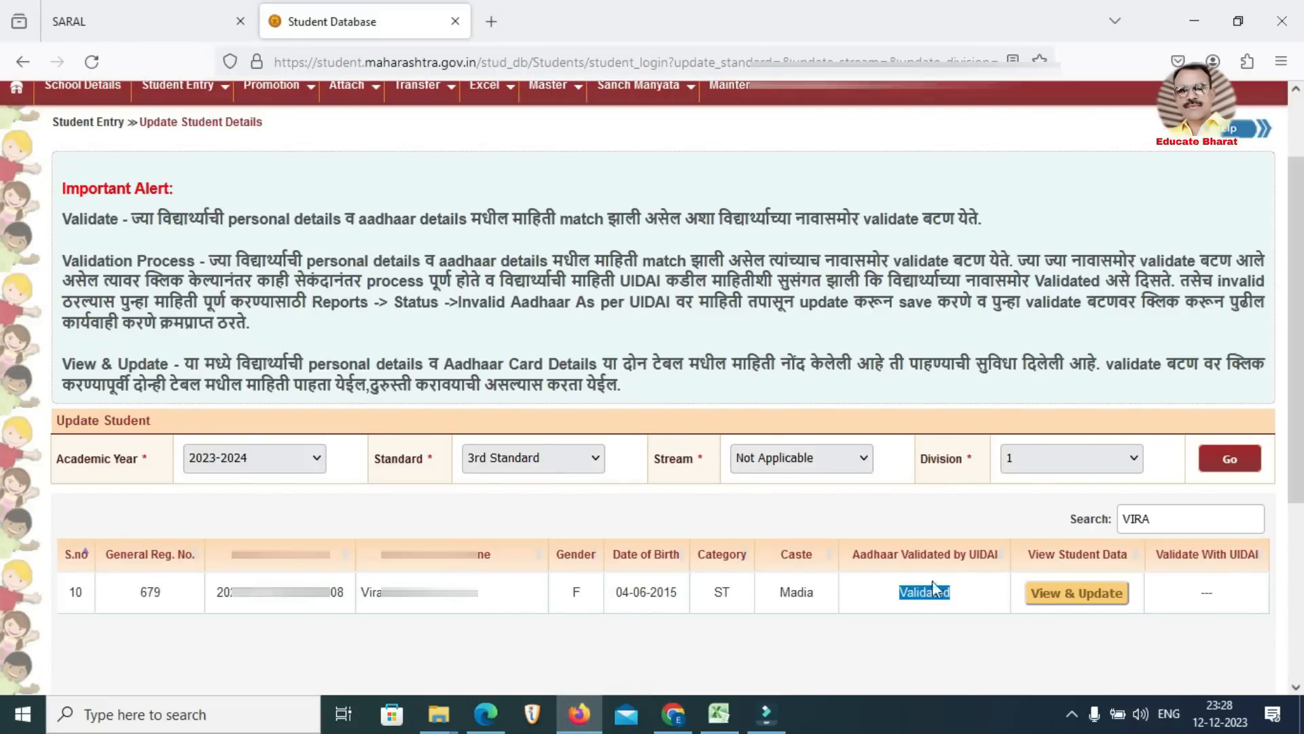
pyautogui.click(1083, 594)
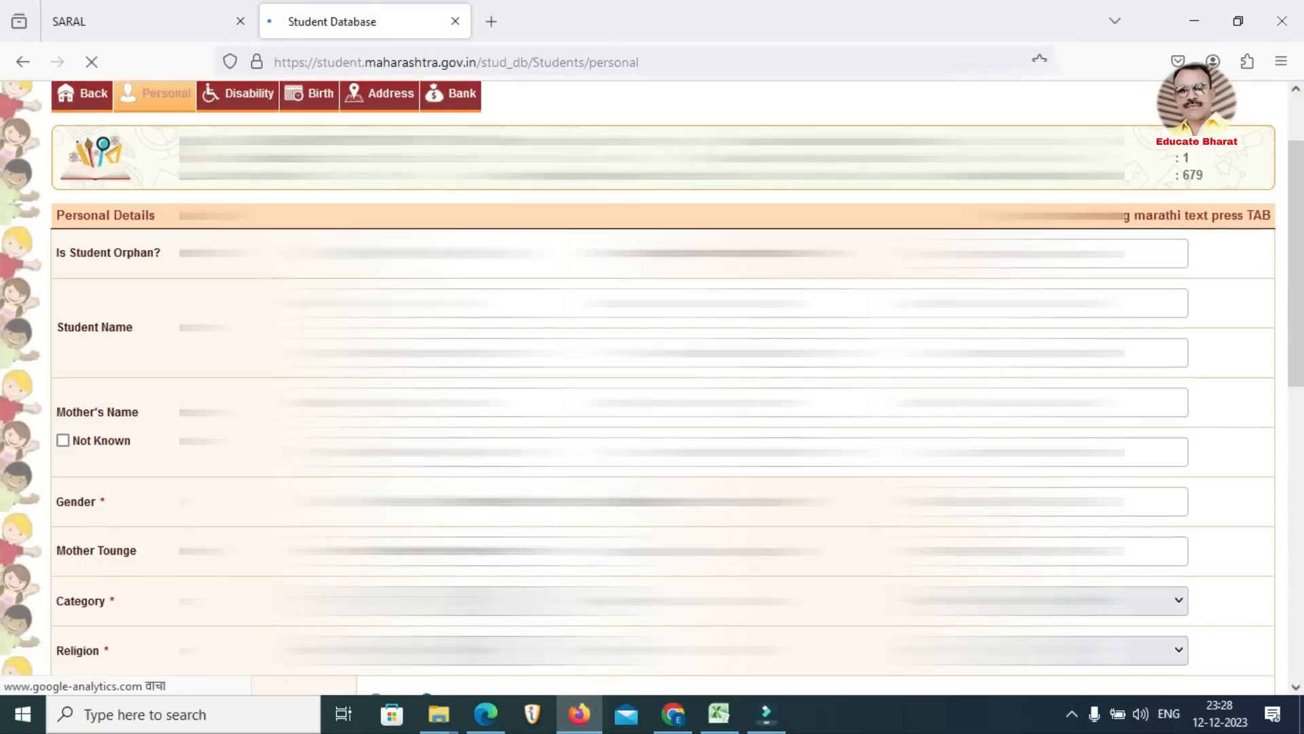
pyautogui.scroll(-8, 431, 400)
pyautogui.moveTo(469, 258); pyautogui.dragTo(377, 262)
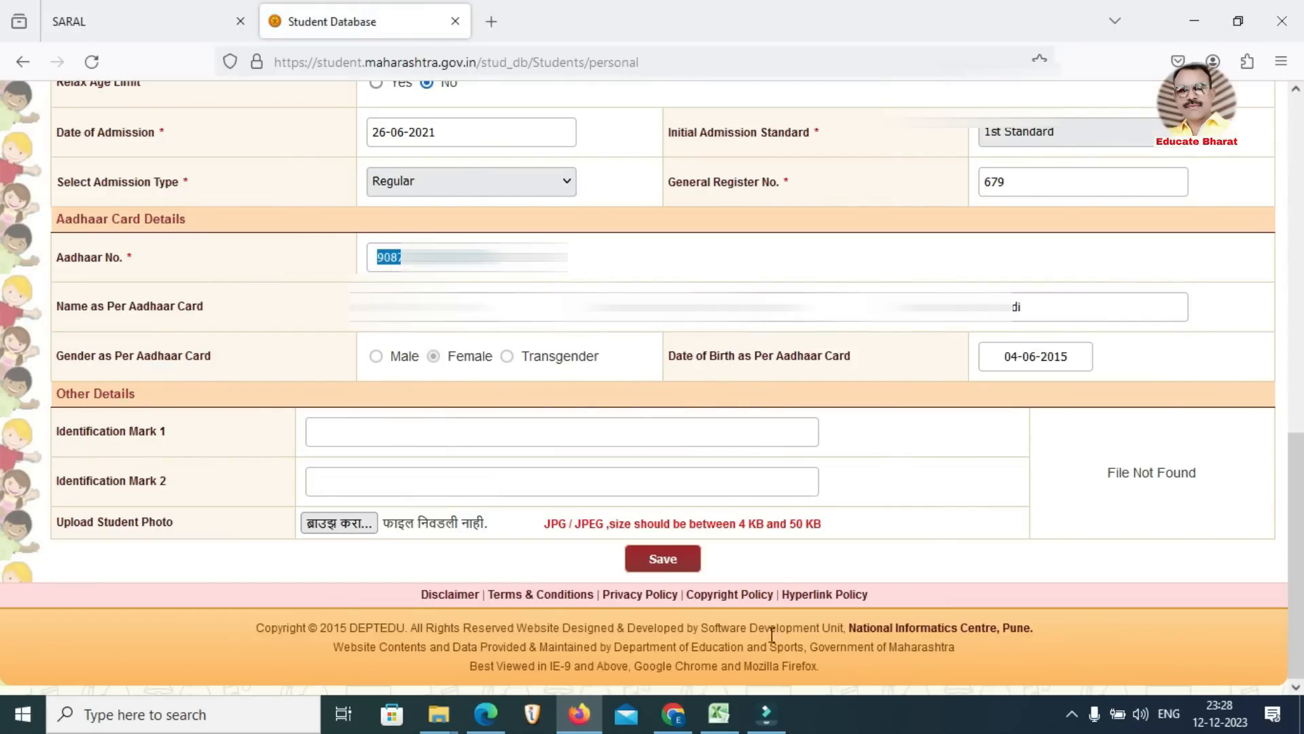
pyautogui.click(673, 713)
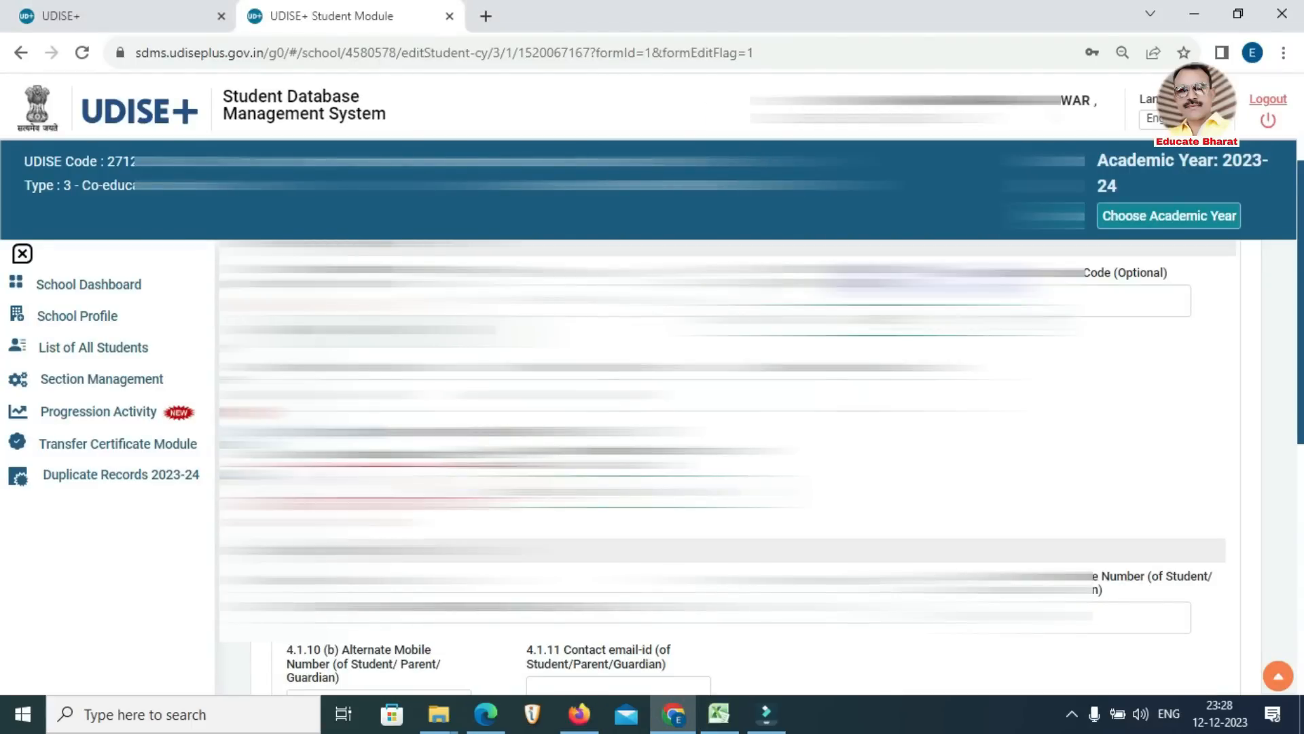
pyautogui.click(577, 713)
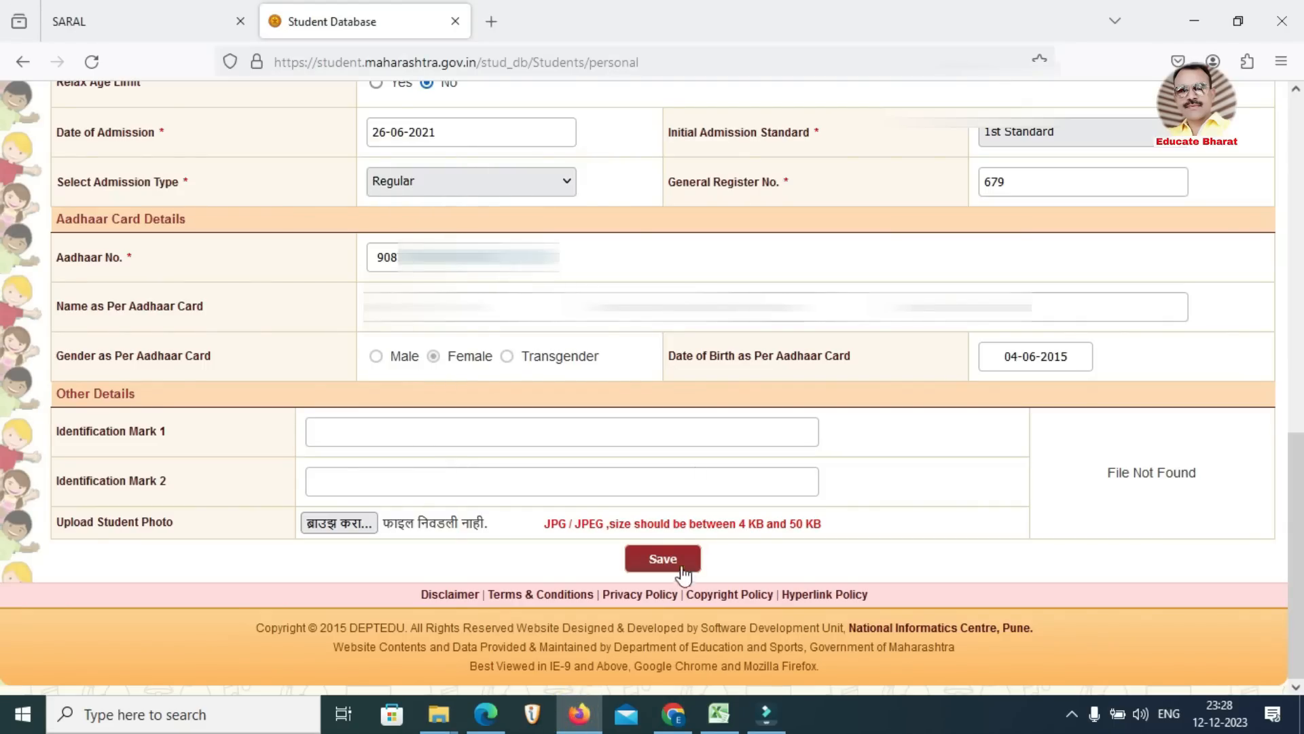
pyautogui.click(673, 713)
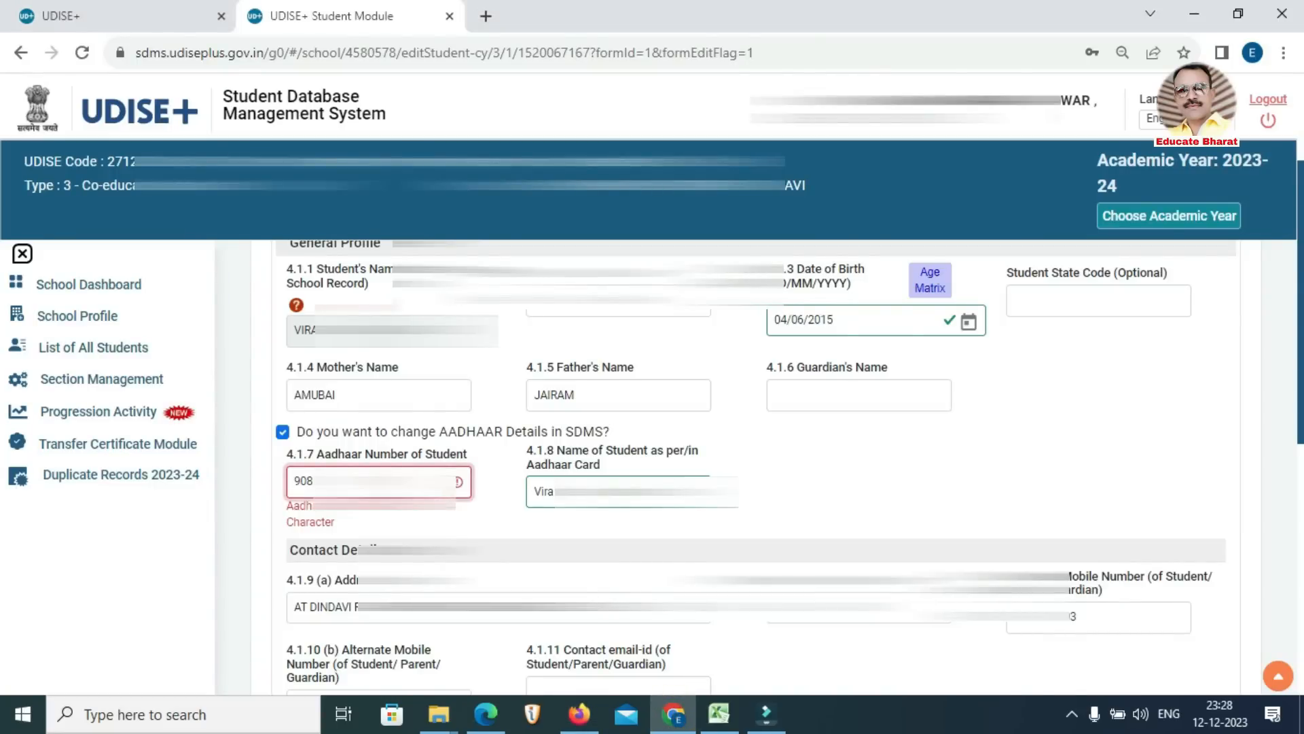
pyautogui.click(581, 714)
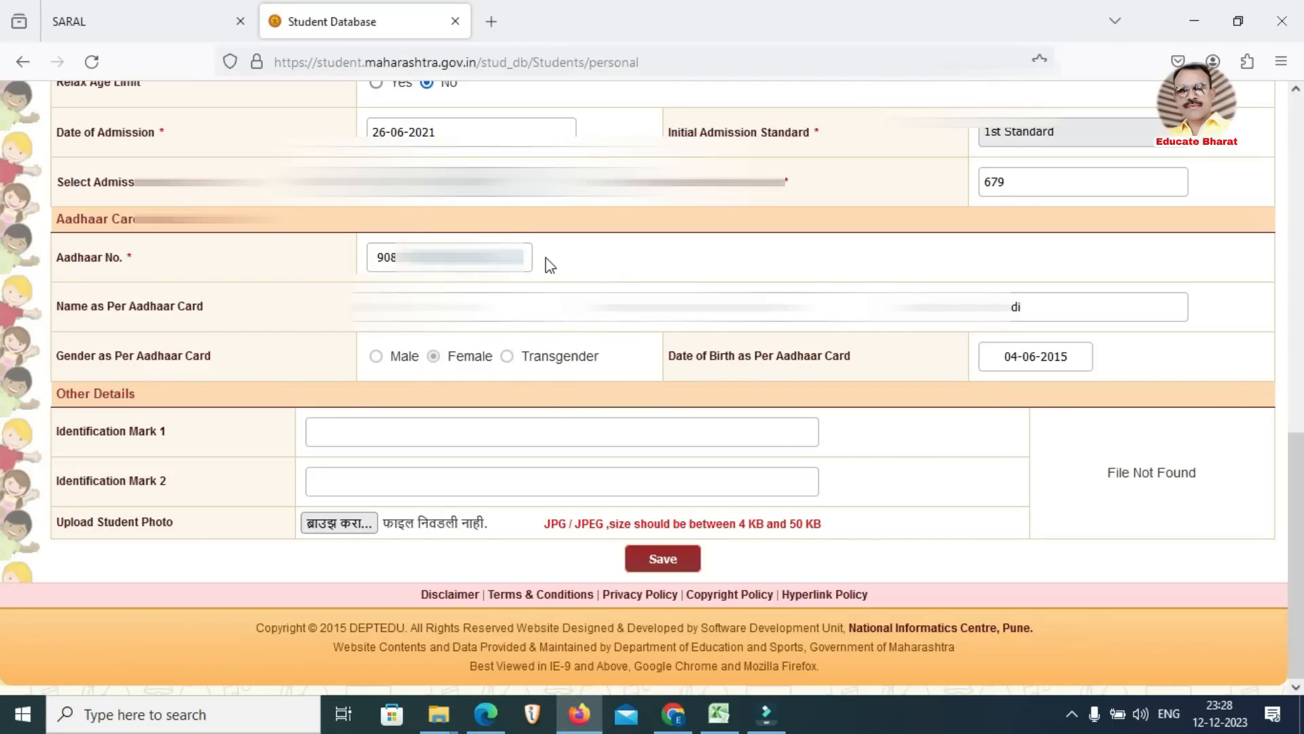
pyautogui.click(672, 714)
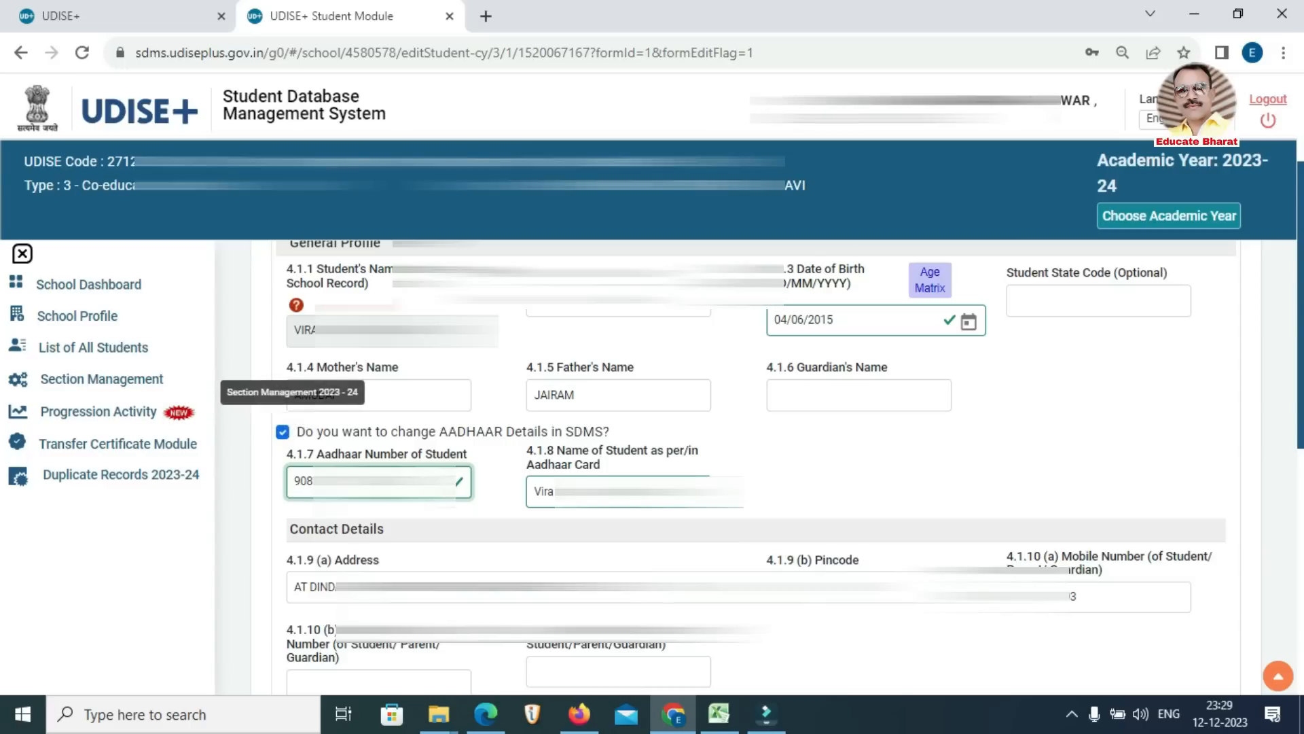
# Step: Review the edited UDISE+ profile and examine the student's Personal Details and Aadhaar Card Details in the Student Portal
pyautogui.scroll(-10, 405, 489)
pyautogui.scroll(15, 405, 489)
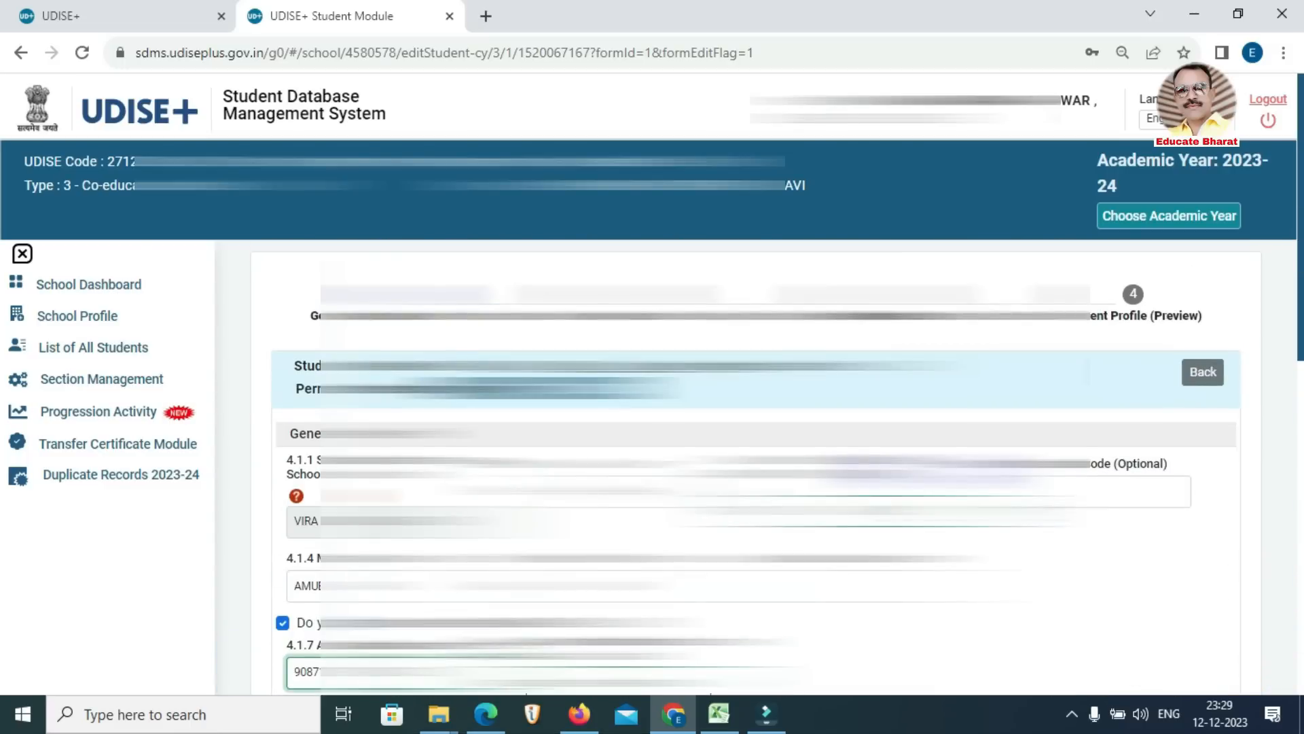
pyautogui.click(576, 713)
pyautogui.scroll(10, 652, 387)
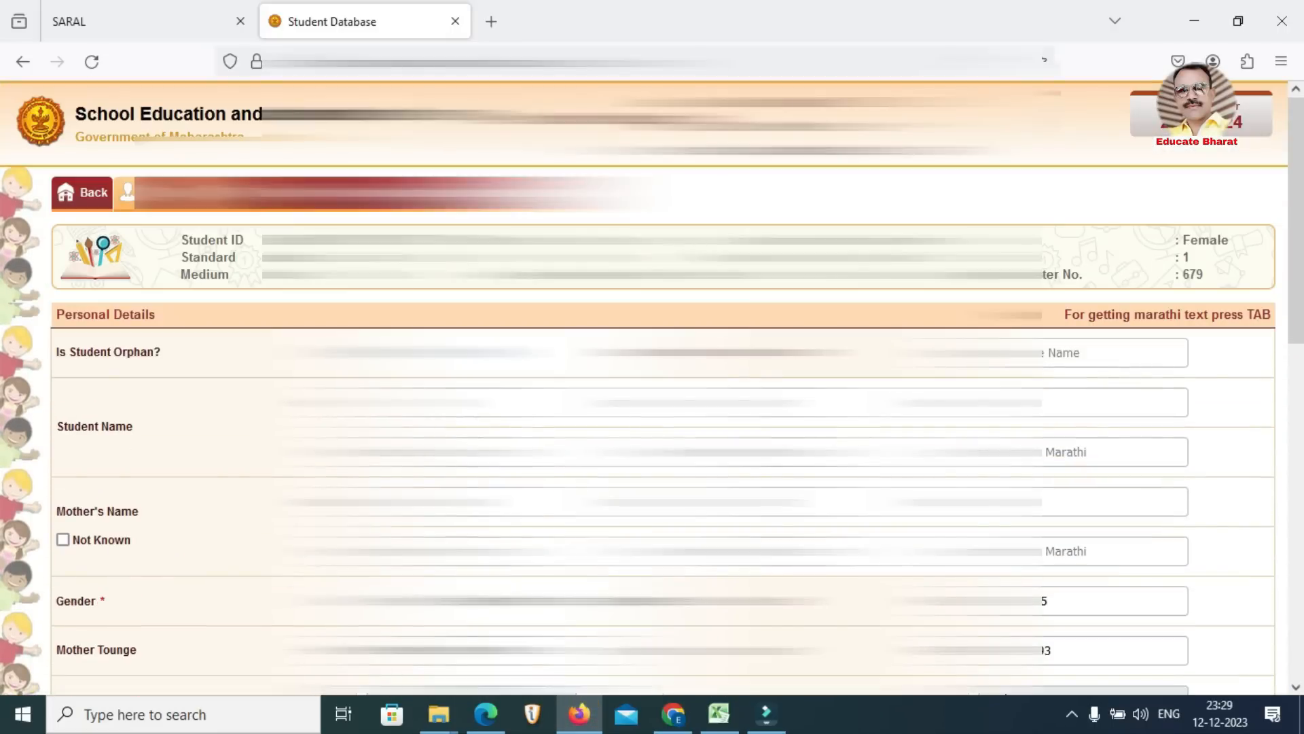
pyautogui.scroll(-10, 652, 387)
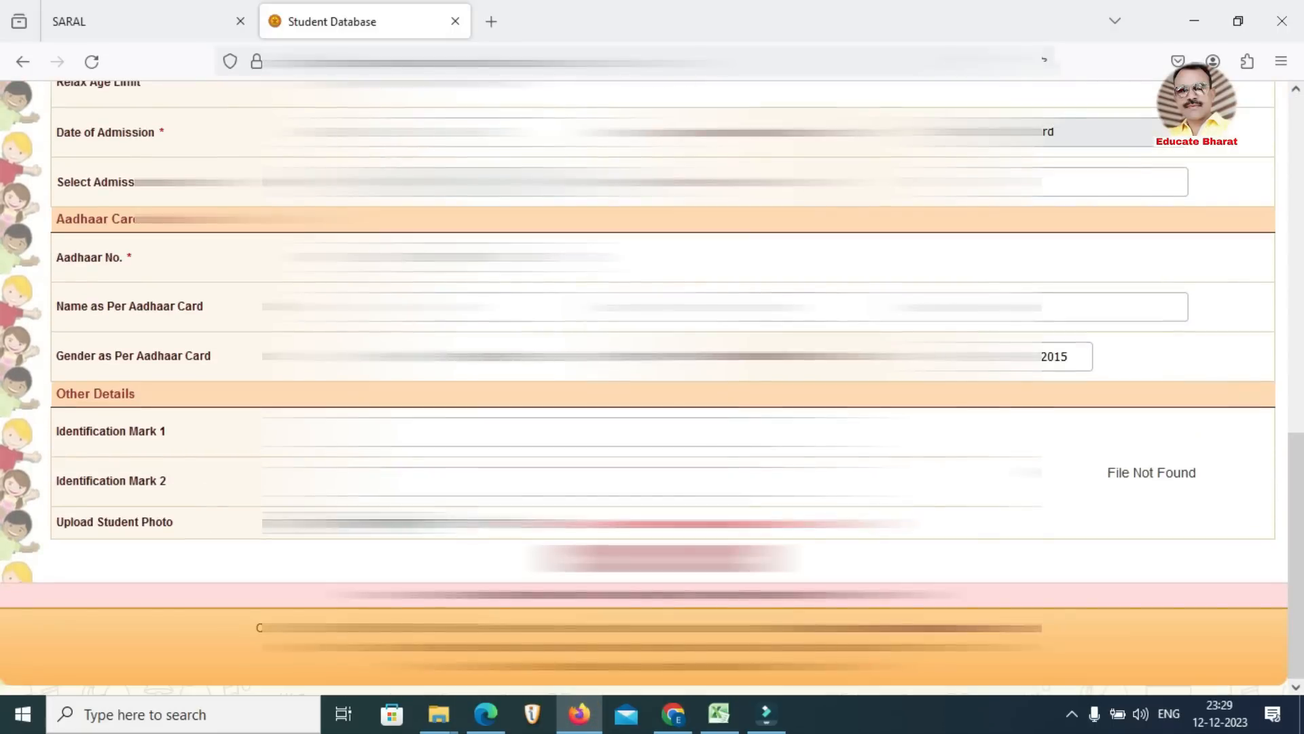
# Step: In the student's UDISE+ profile, set the blood group to "Under Investigation - Result will be updated soon" and update the general profile
pyautogui.click(673, 714)
pyautogui.scroll(-10, 343, 523)
pyautogui.click(343, 524)
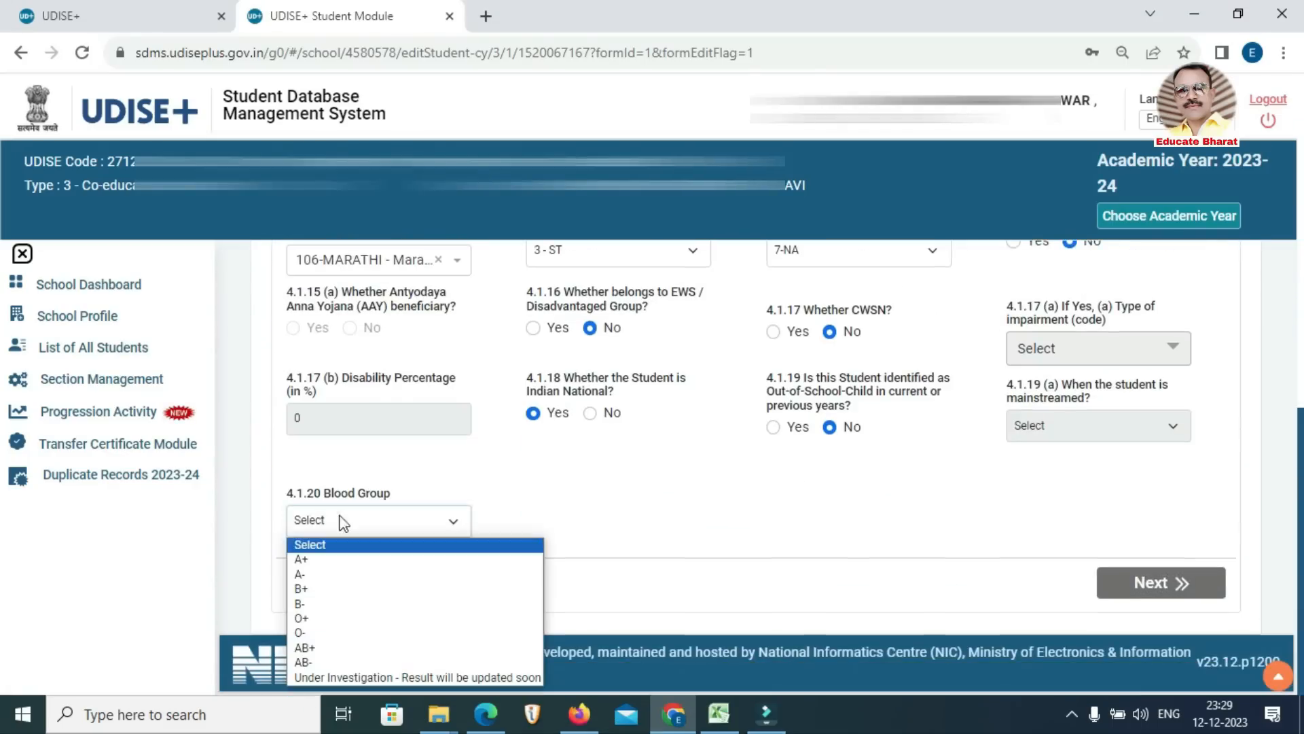
pyautogui.click(338, 676)
pyautogui.click(356, 589)
pyautogui.click(652, 488)
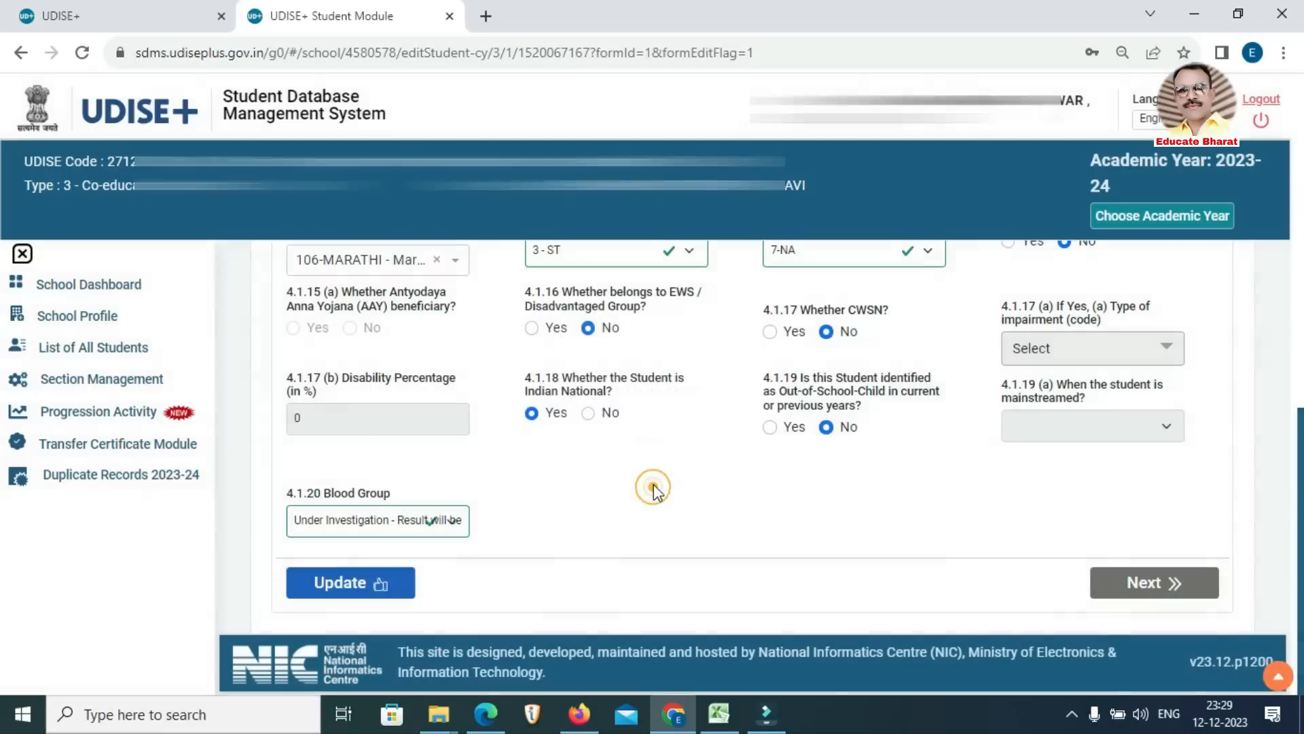
# Step: Return to the UDISE+ list of all students and check the edited Class III student's Aadhaar validation status
pyautogui.click(97, 350)
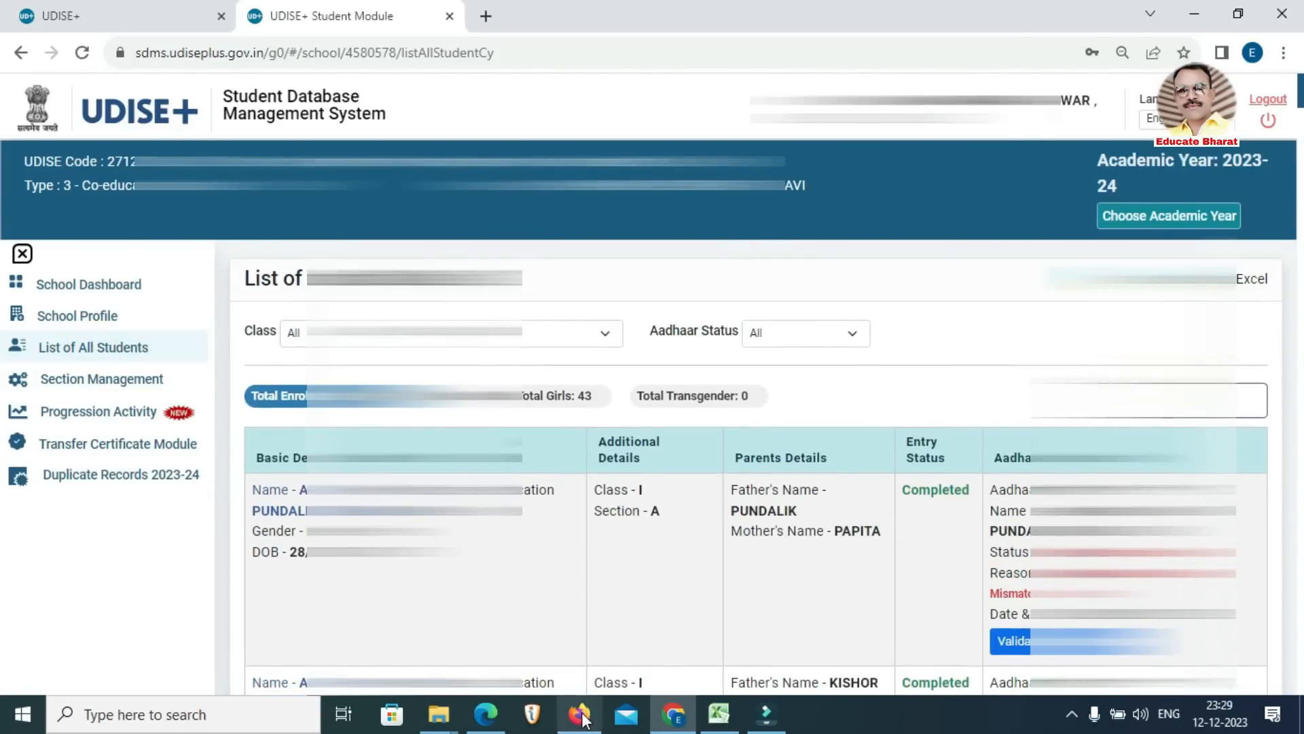
pyautogui.click(579, 713)
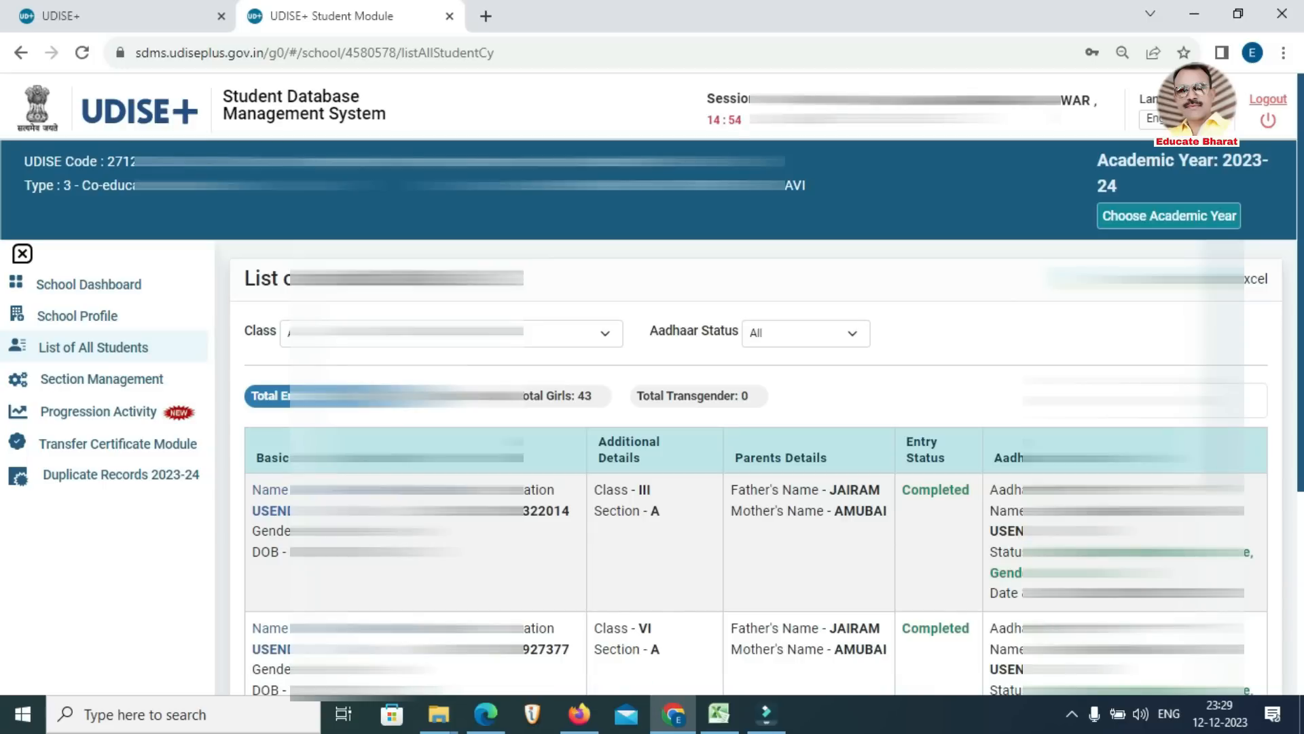
pyautogui.scroll(-5, 1004, 568)
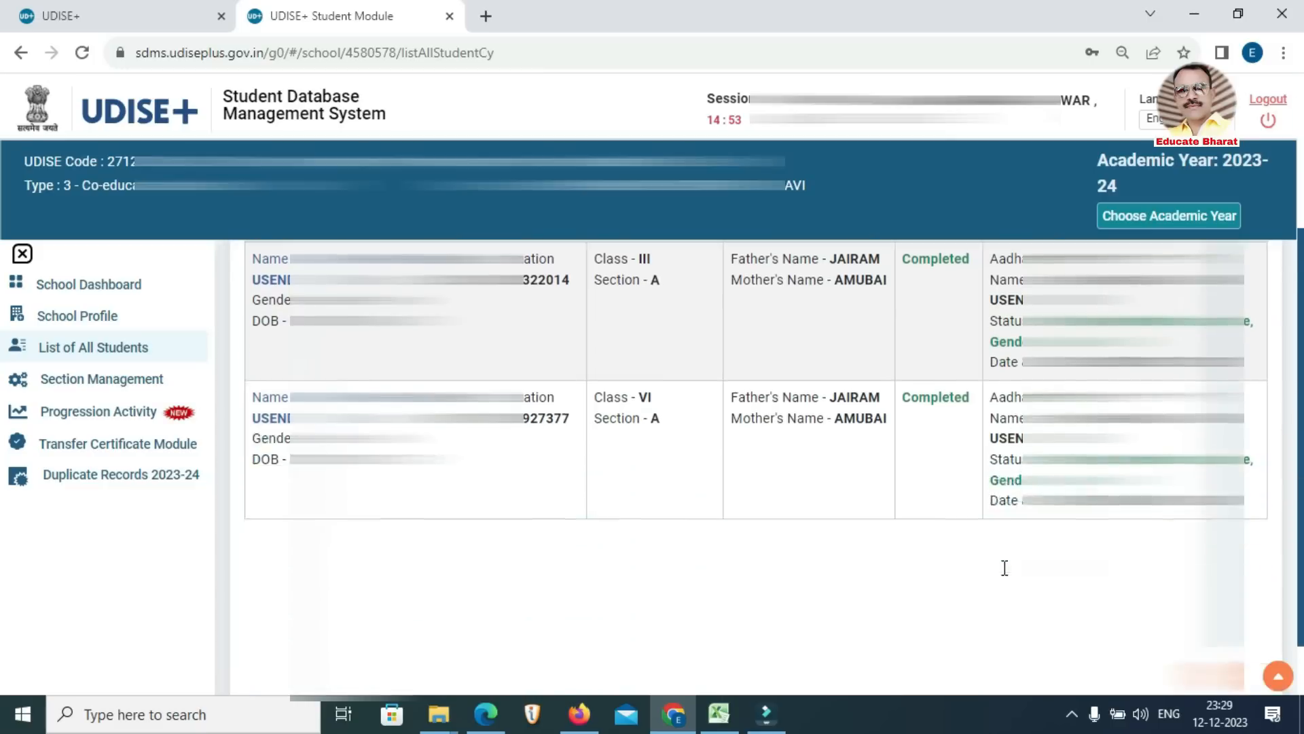
pyautogui.scroll(5, 1004, 568)
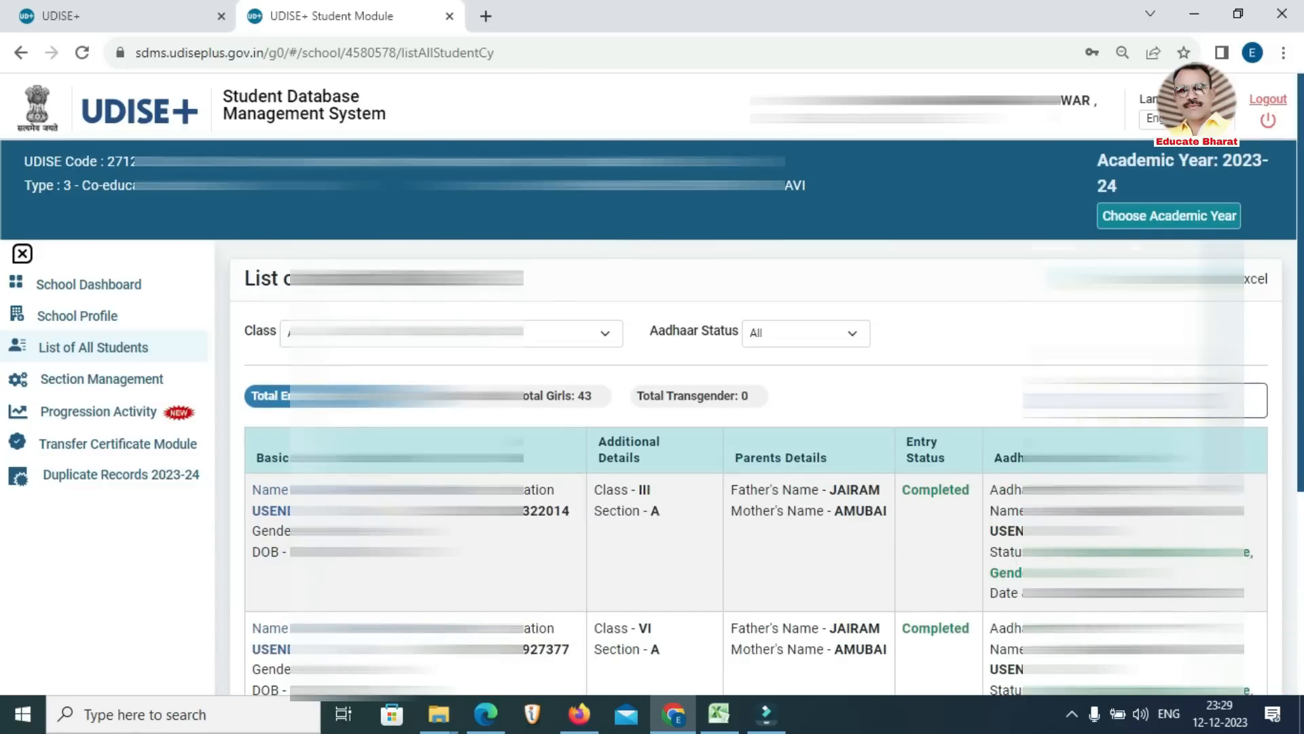
# Step: Find the Class VIII student with mismatched Aadhaar details in the full UDISE+ list and open that student's record for correction
pyautogui.scroll(-5, 754, 469)
pyautogui.scroll(-20, 754, 468)
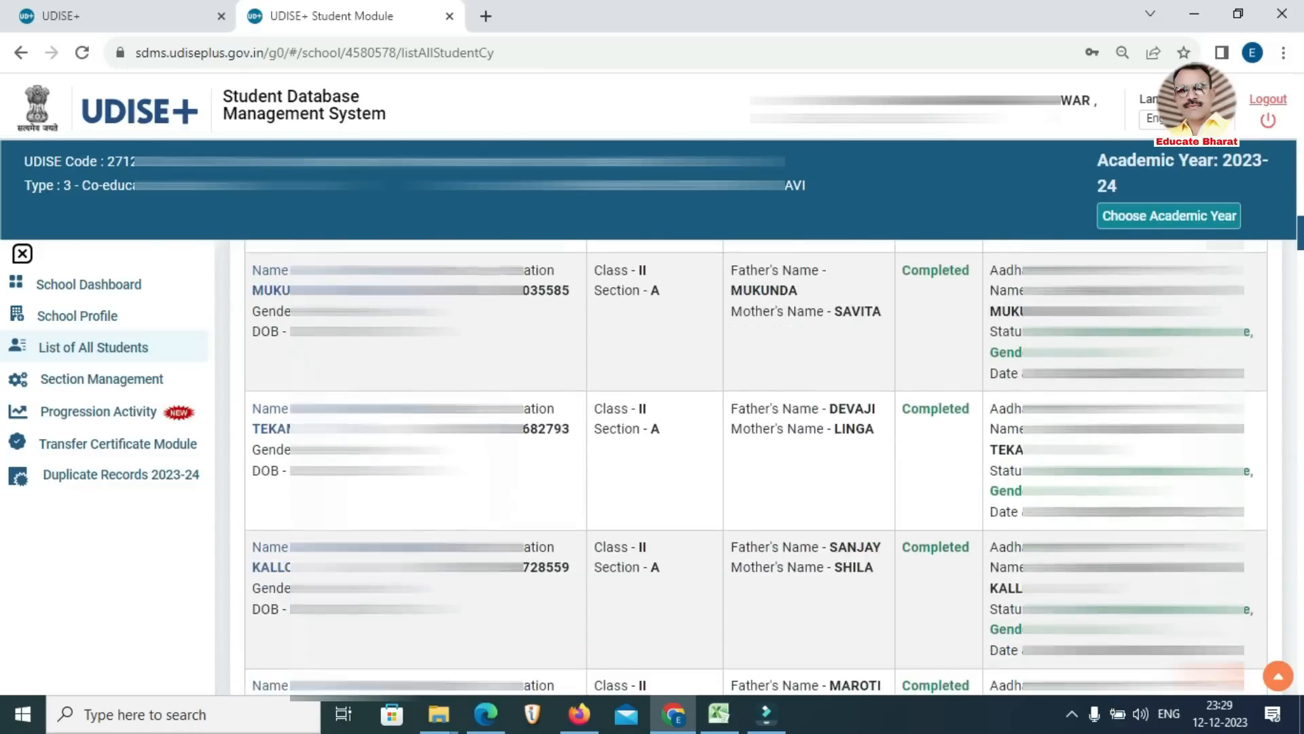
pyautogui.scroll(-20, 754, 469)
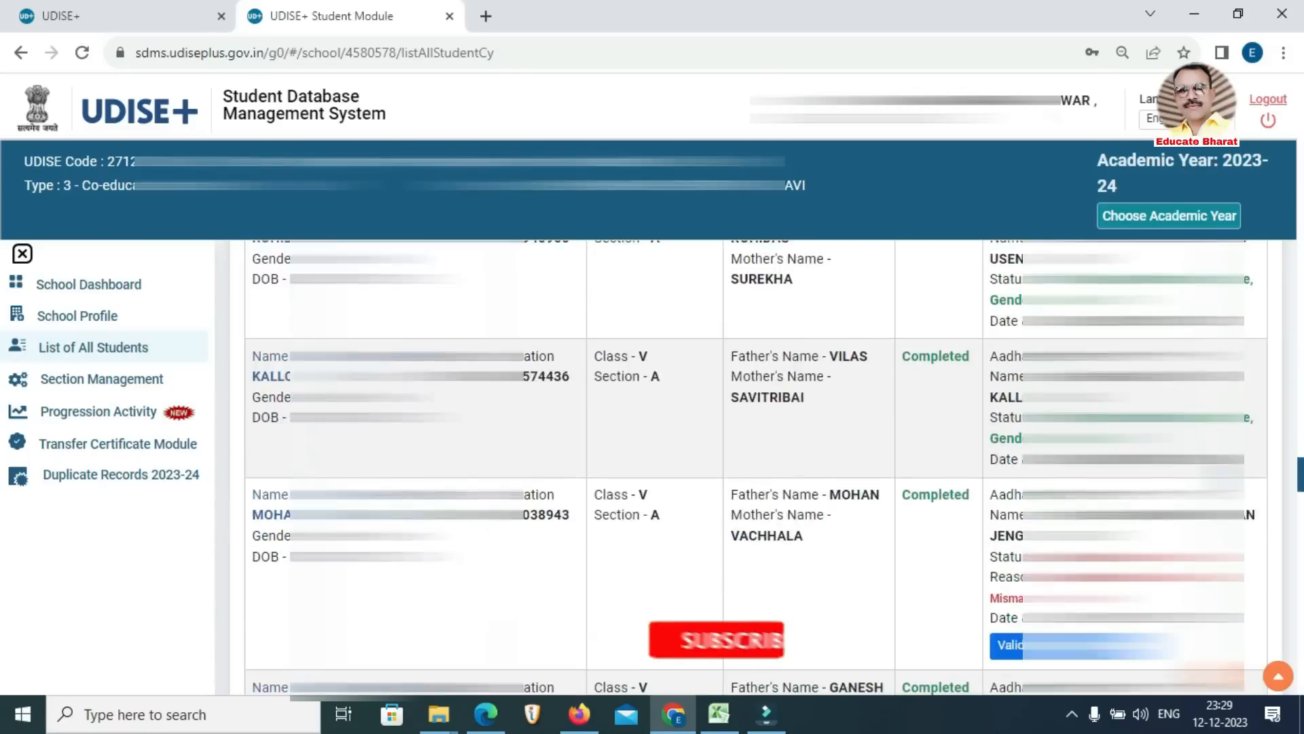
pyautogui.scroll(4, 754, 468)
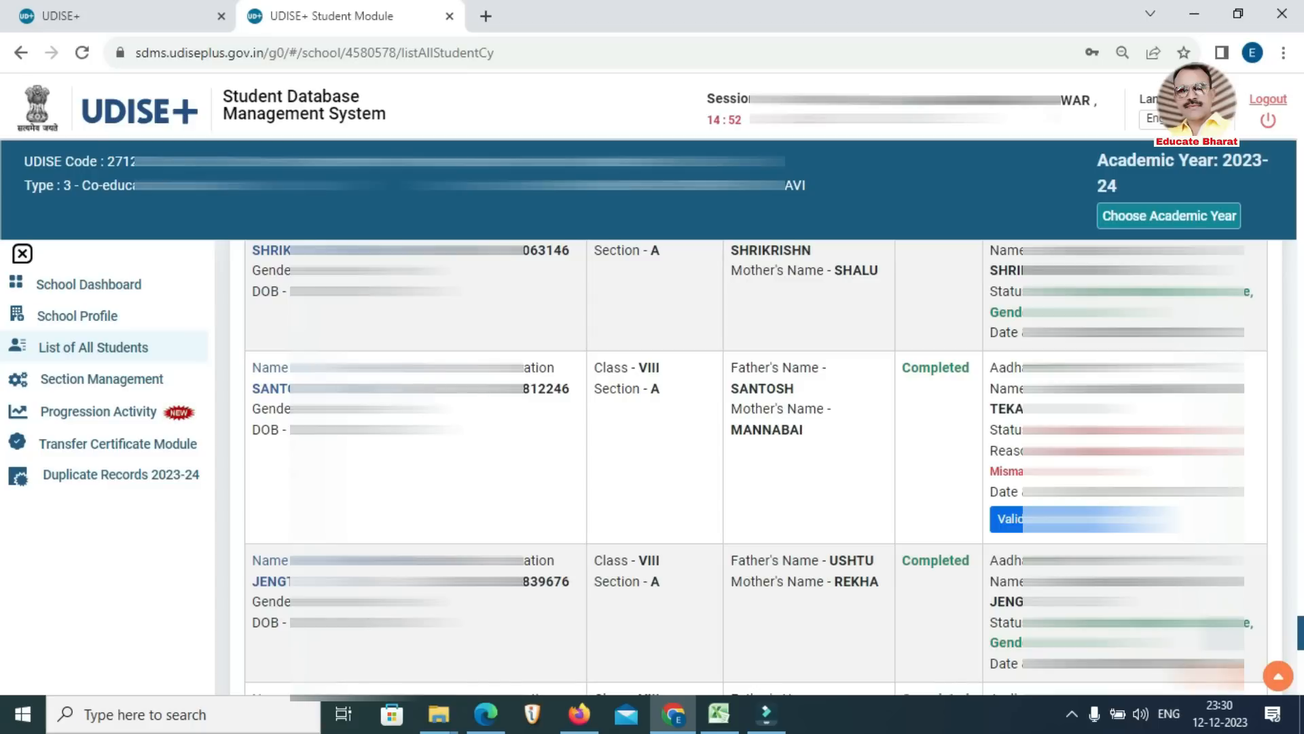
pyautogui.click(1060, 519)
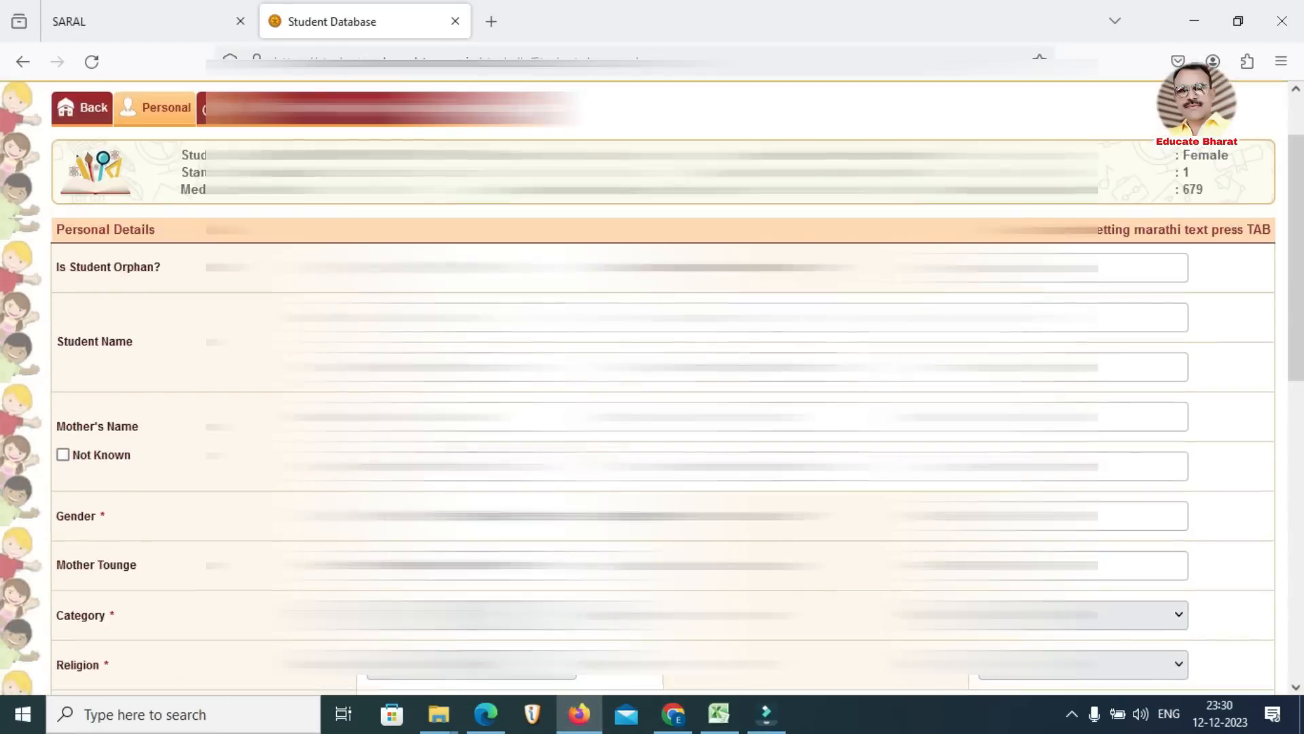
# Step: Return to the student list in the Student Portal and list the 8th Standard, Division 1 students
pyautogui.click(80, 202)
pyautogui.click(560, 552)
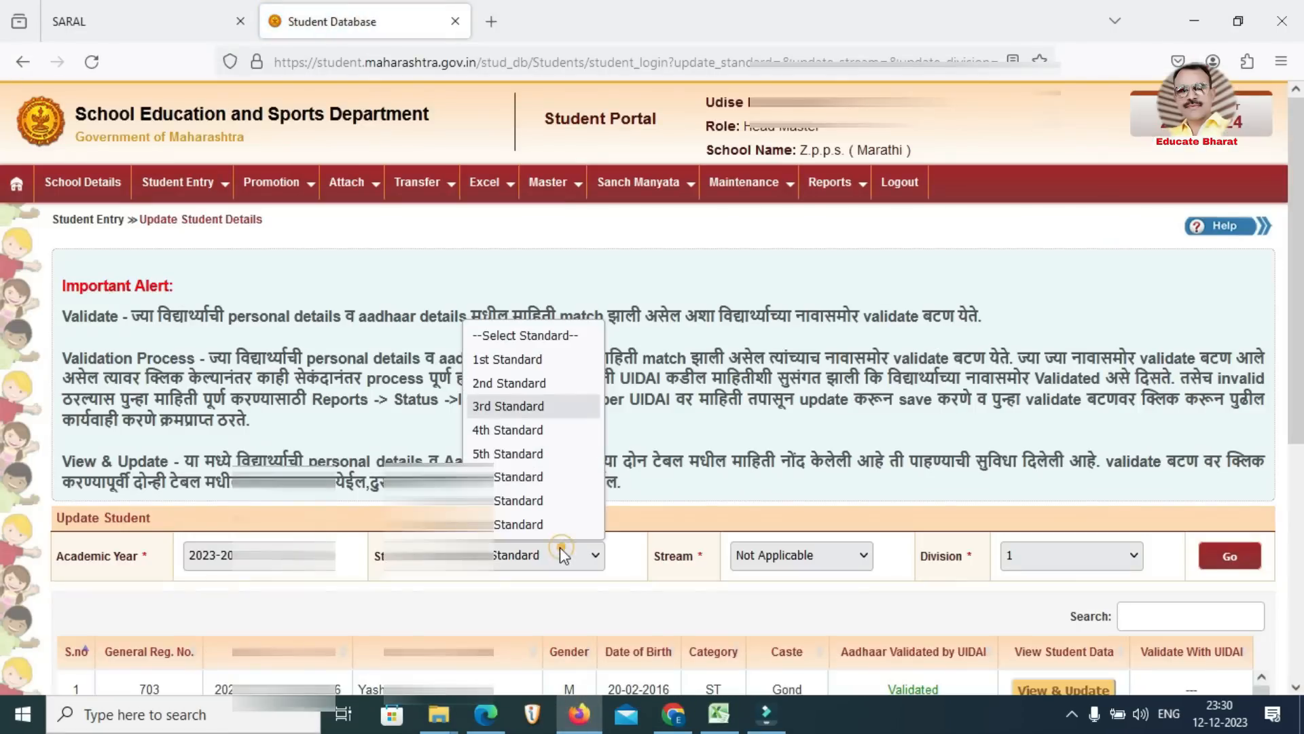
pyautogui.click(518, 523)
pyautogui.scroll(-3, 952, 544)
pyautogui.click(1073, 361)
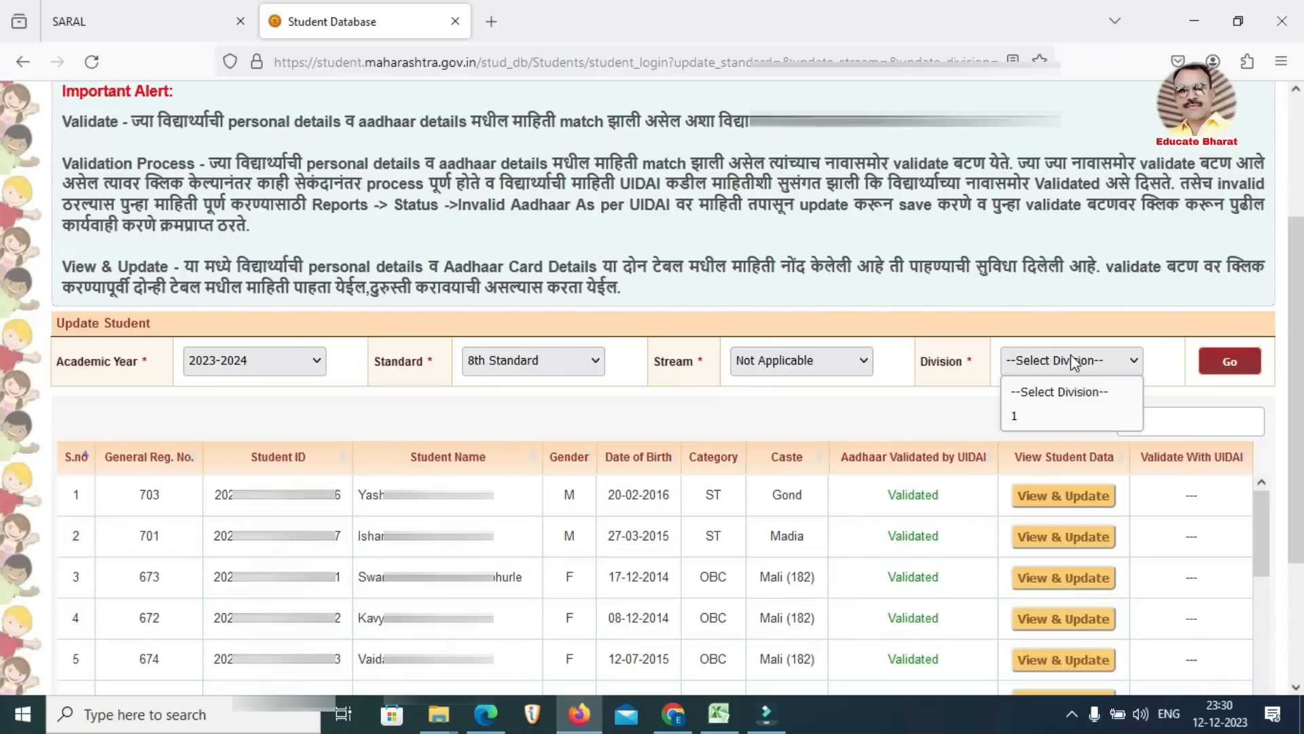
pyautogui.click(1040, 413)
pyautogui.click(1217, 358)
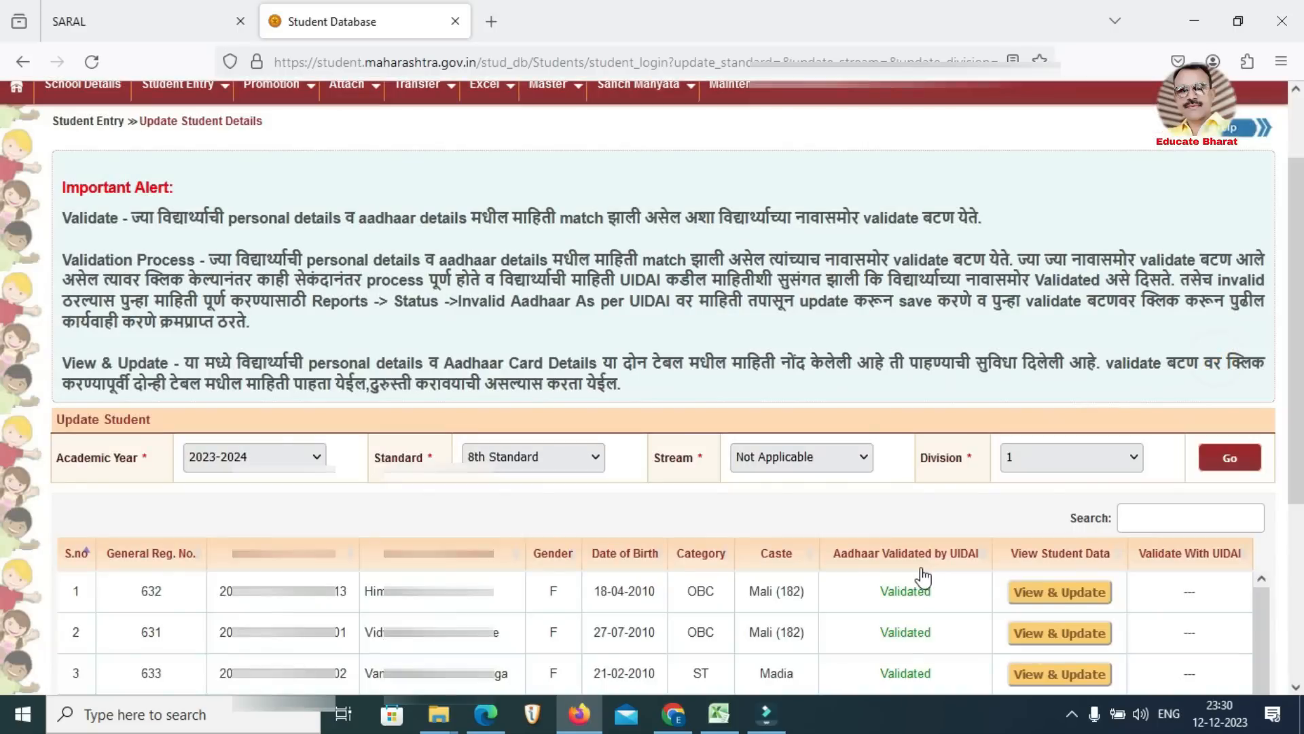
# Step: Search the 8th Standard list for the student by the start of the name and copy the full name from the matching row
pyautogui.scroll(-2, 904, 574)
pyautogui.scroll(-1, 792, 601)
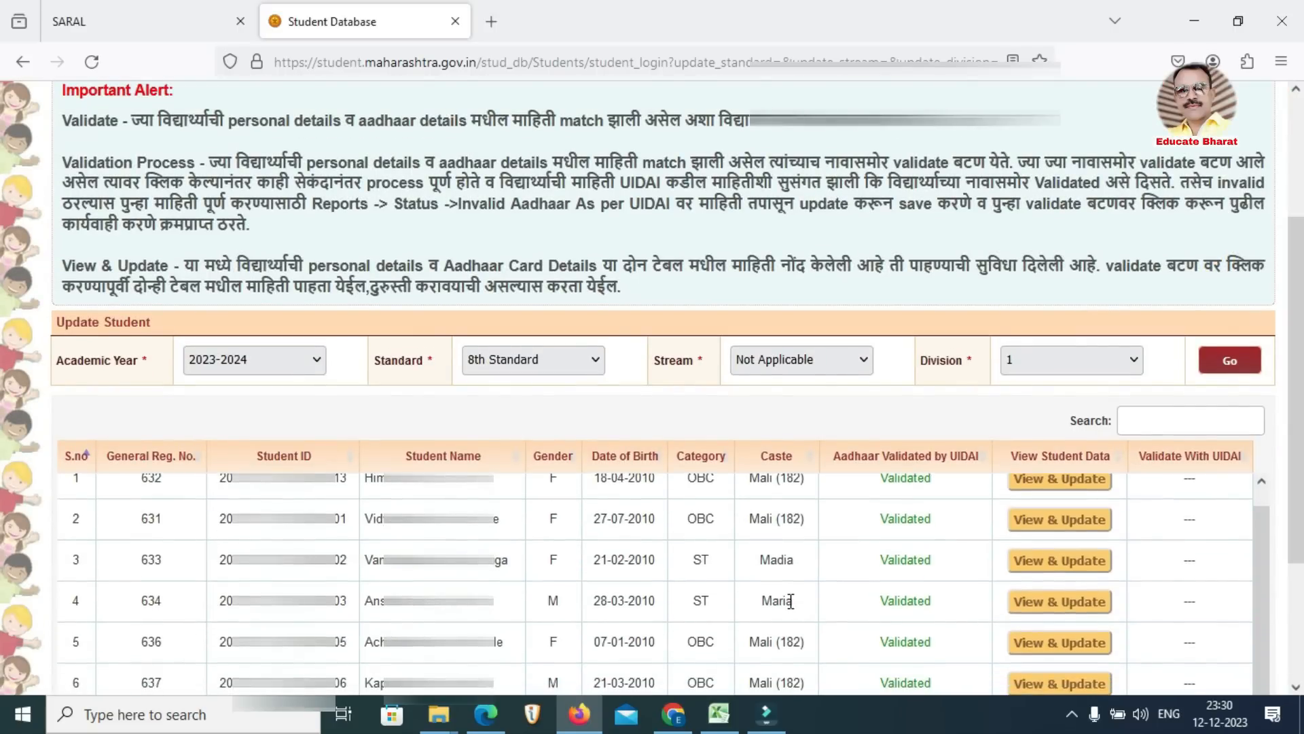
pyautogui.moveTo(672, 713)
pyautogui.click(768, 594)
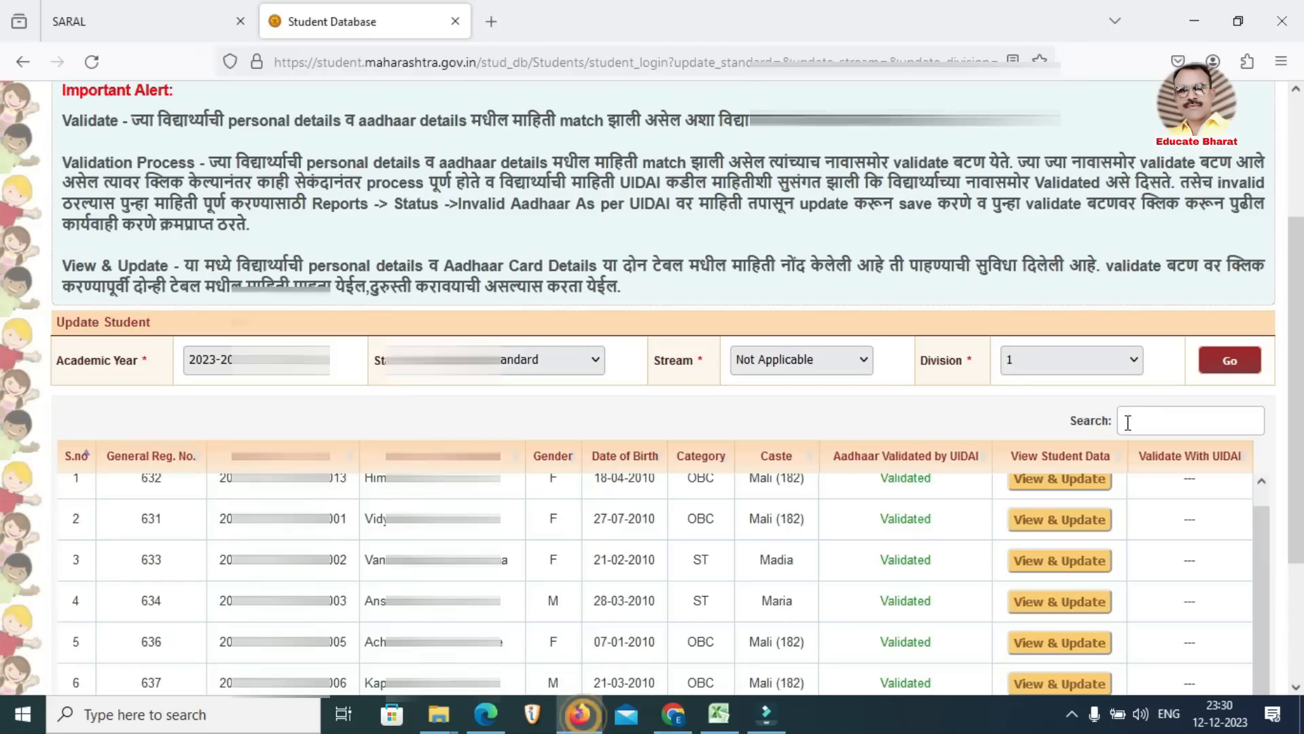
pyautogui.click(580, 714)
pyautogui.click(1155, 411)
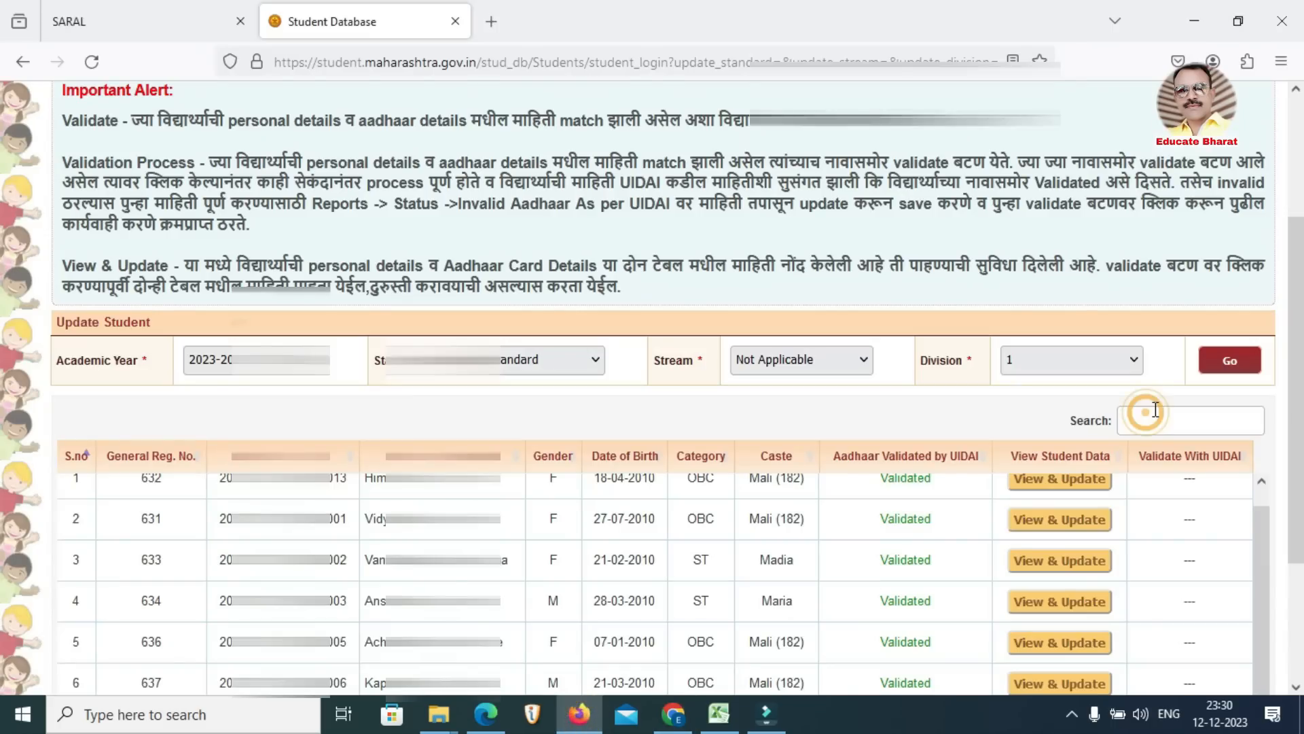
pyautogui.write('ANS')
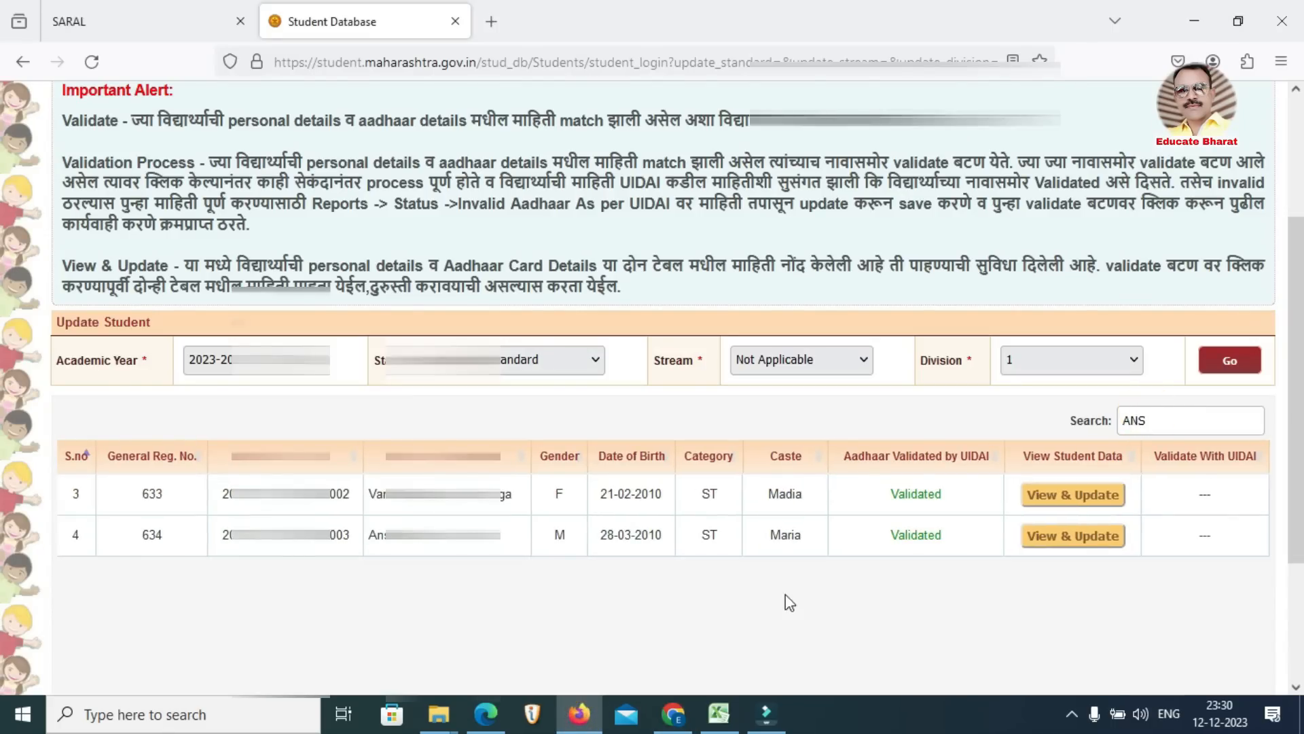
pyautogui.moveTo(369, 535); pyautogui.dragTo(504, 545)
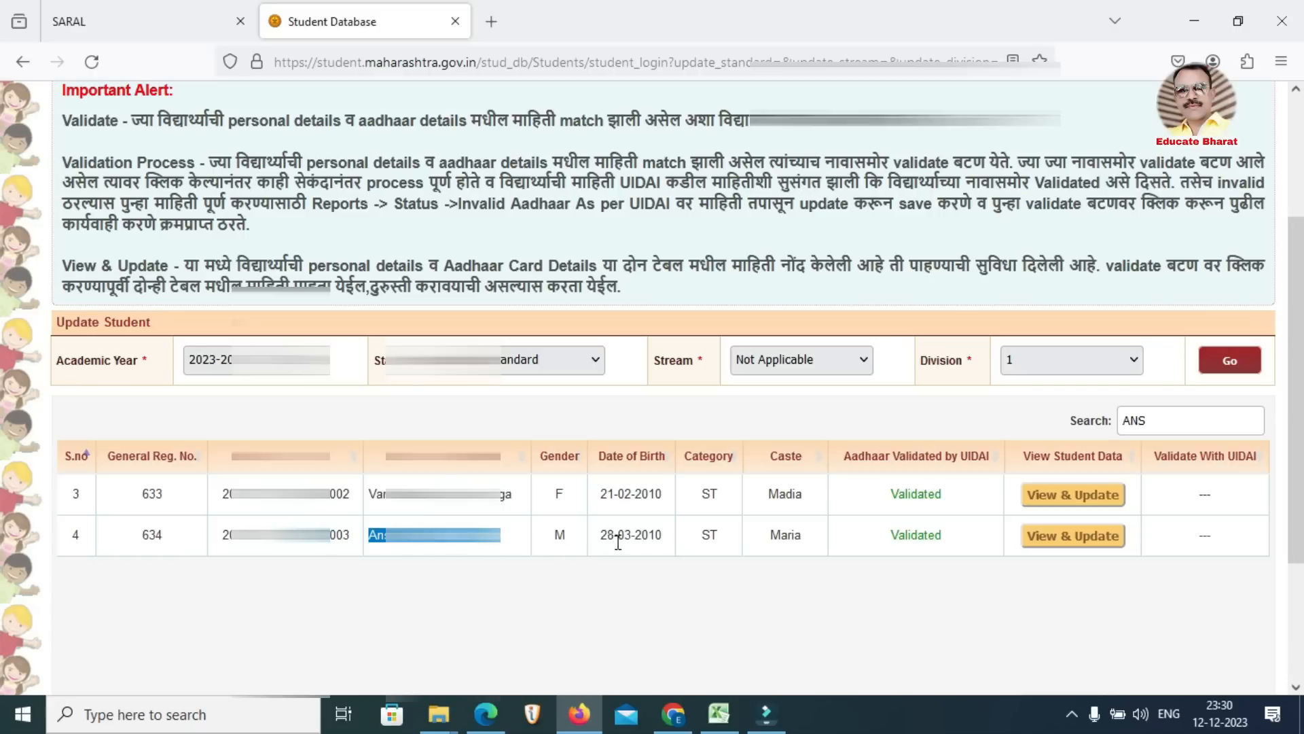
# Step: In the student's UDISE+ profile, enable changing the Aadhaar details and replace the name as per Aadhaar card with the copied name
pyautogui.click(673, 713)
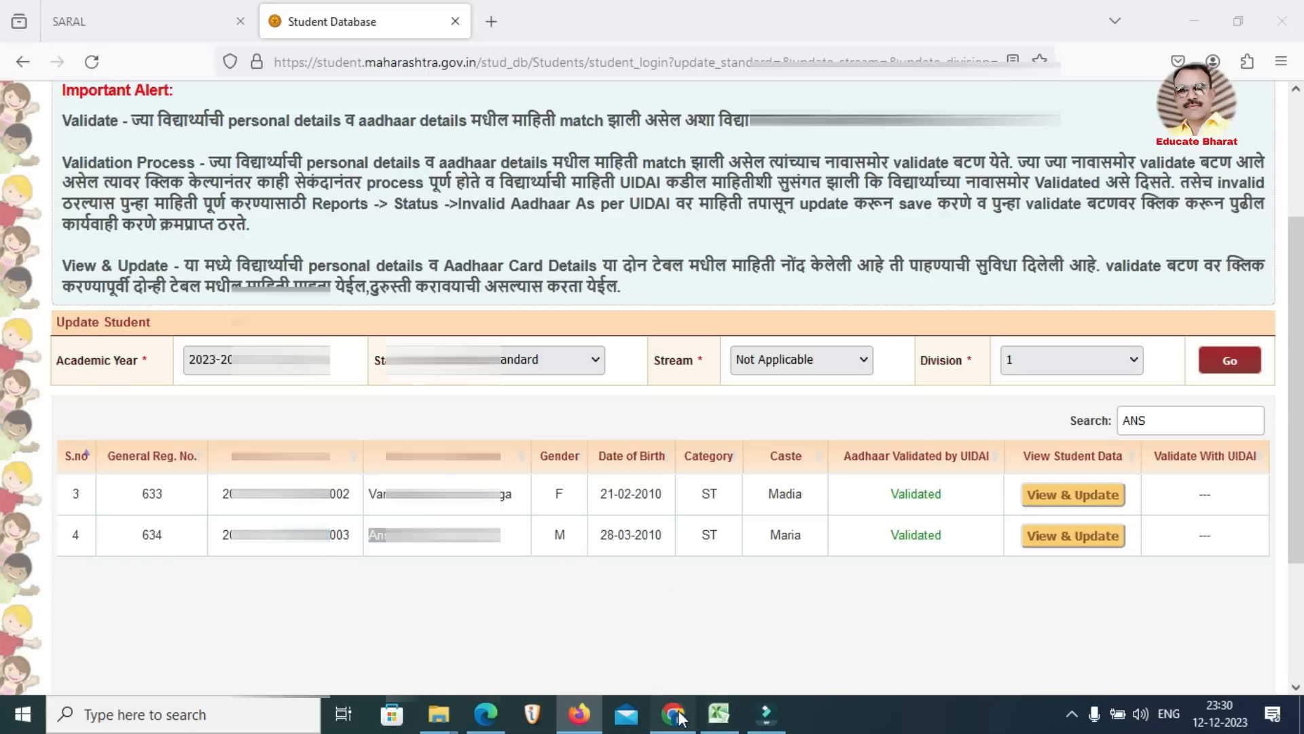
pyautogui.scroll(-3, 552, 566)
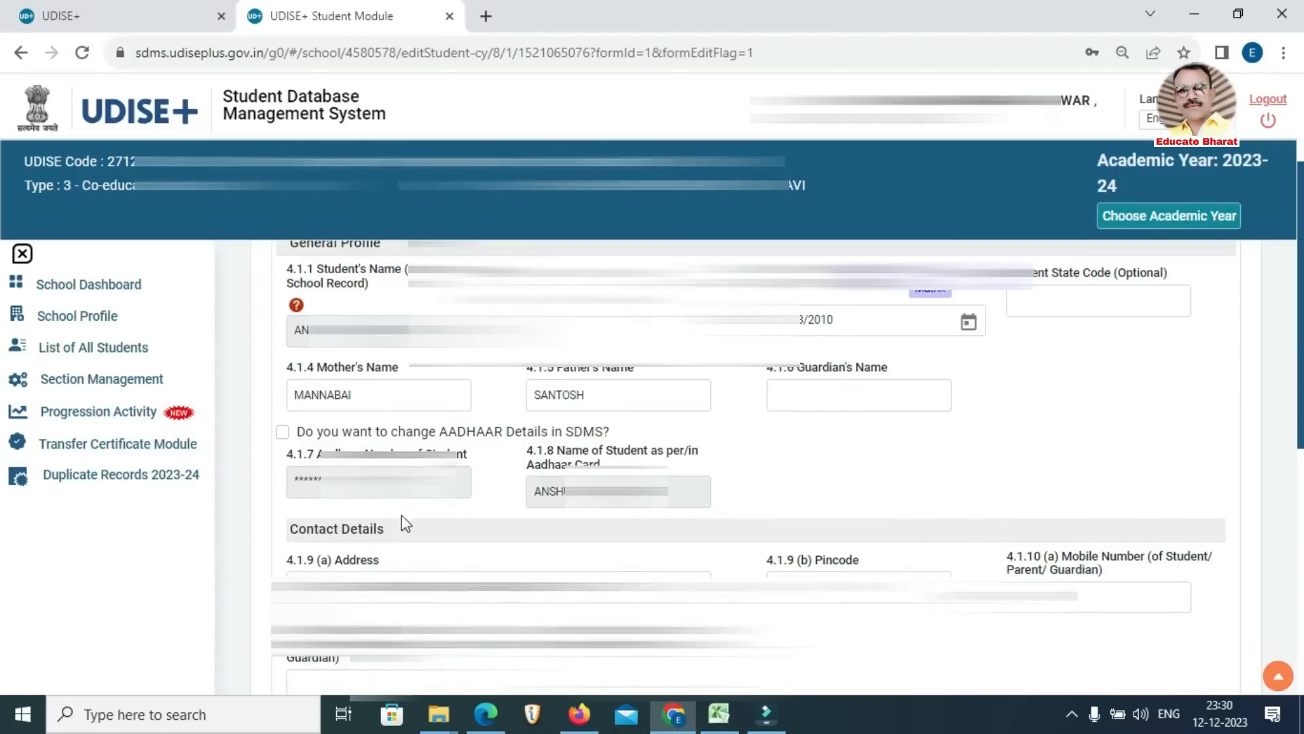
pyautogui.click(284, 432)
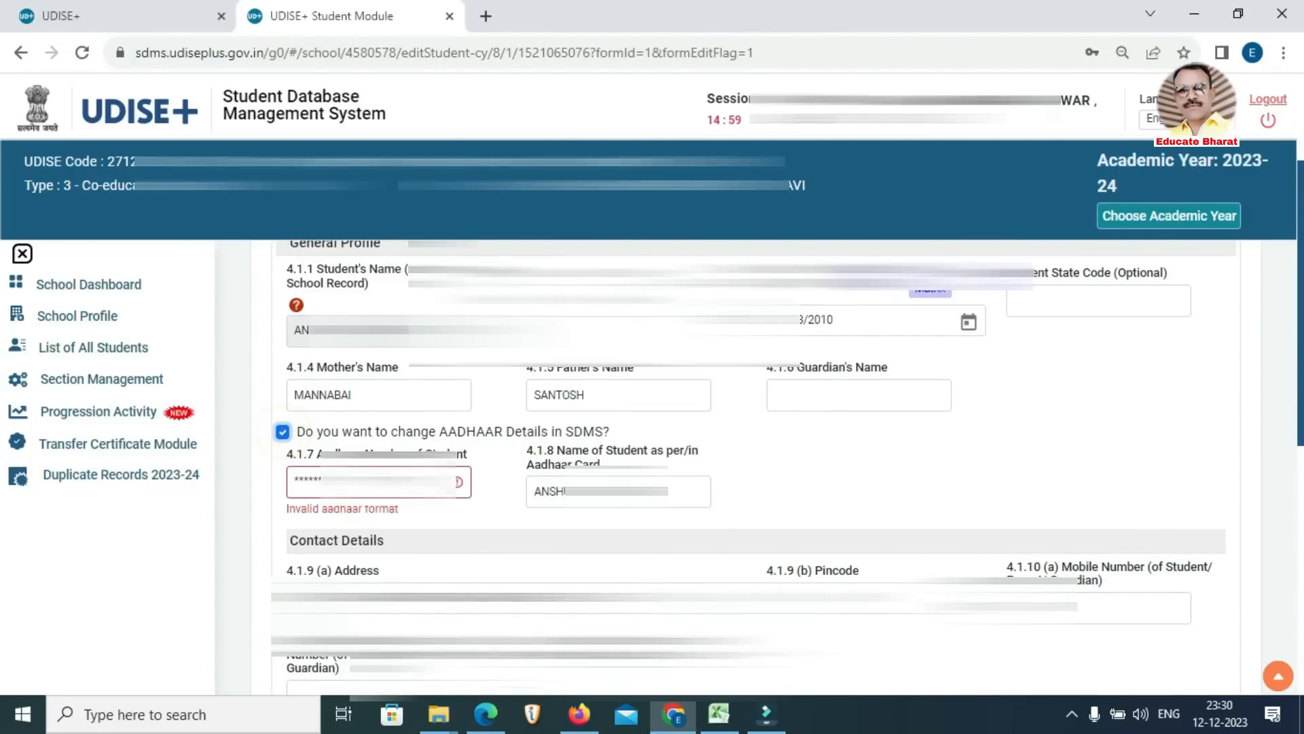
pyautogui.moveTo(534, 489); pyautogui.dragTo(730, 492)
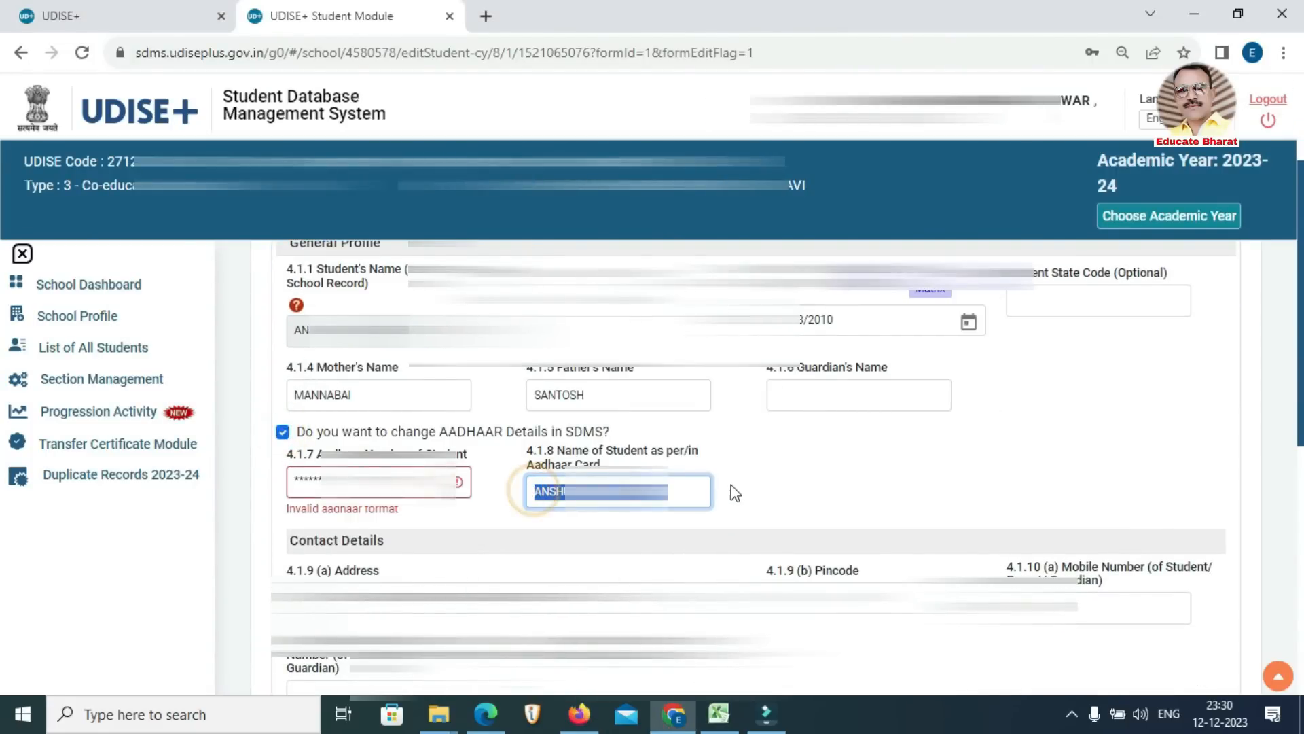
pyautogui.hotkey('ctrl', 'v')
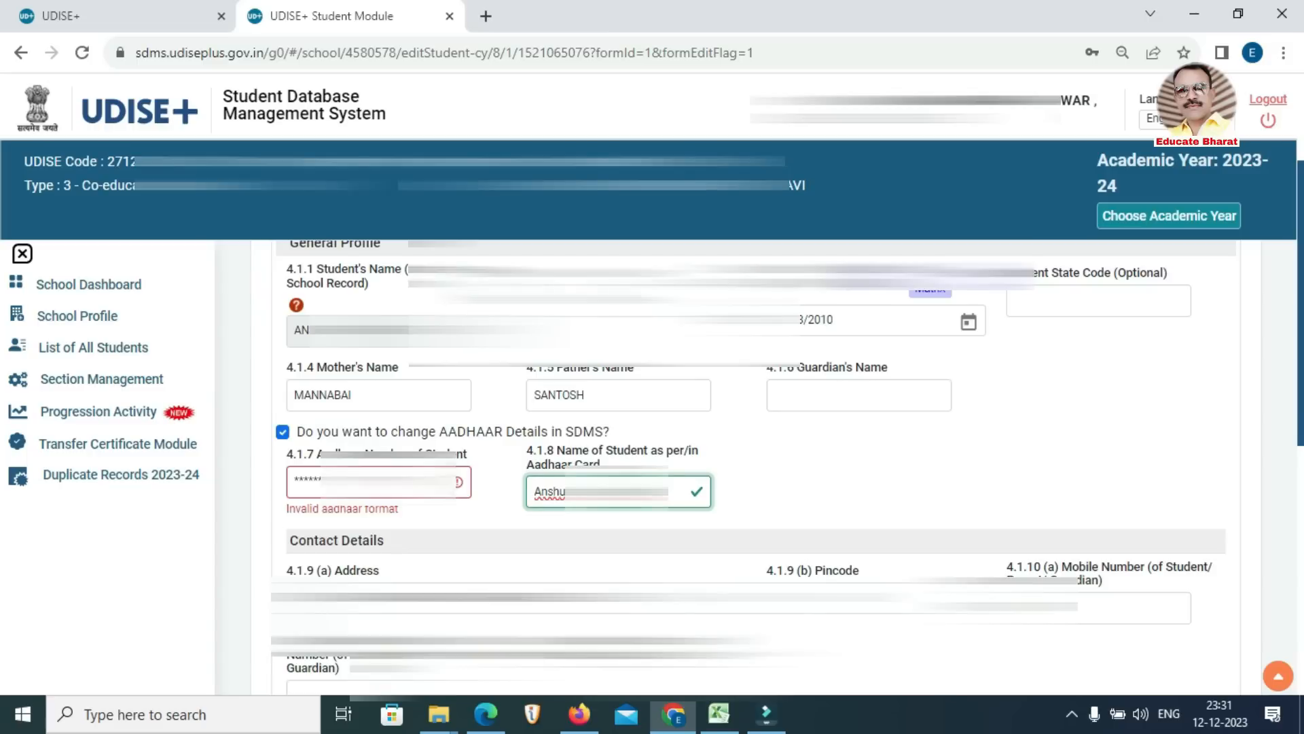
# Step: Set the gender in UDISE+ to 1-Male to match the Student Portal record, and compare the date of birth there
pyautogui.click(581, 713)
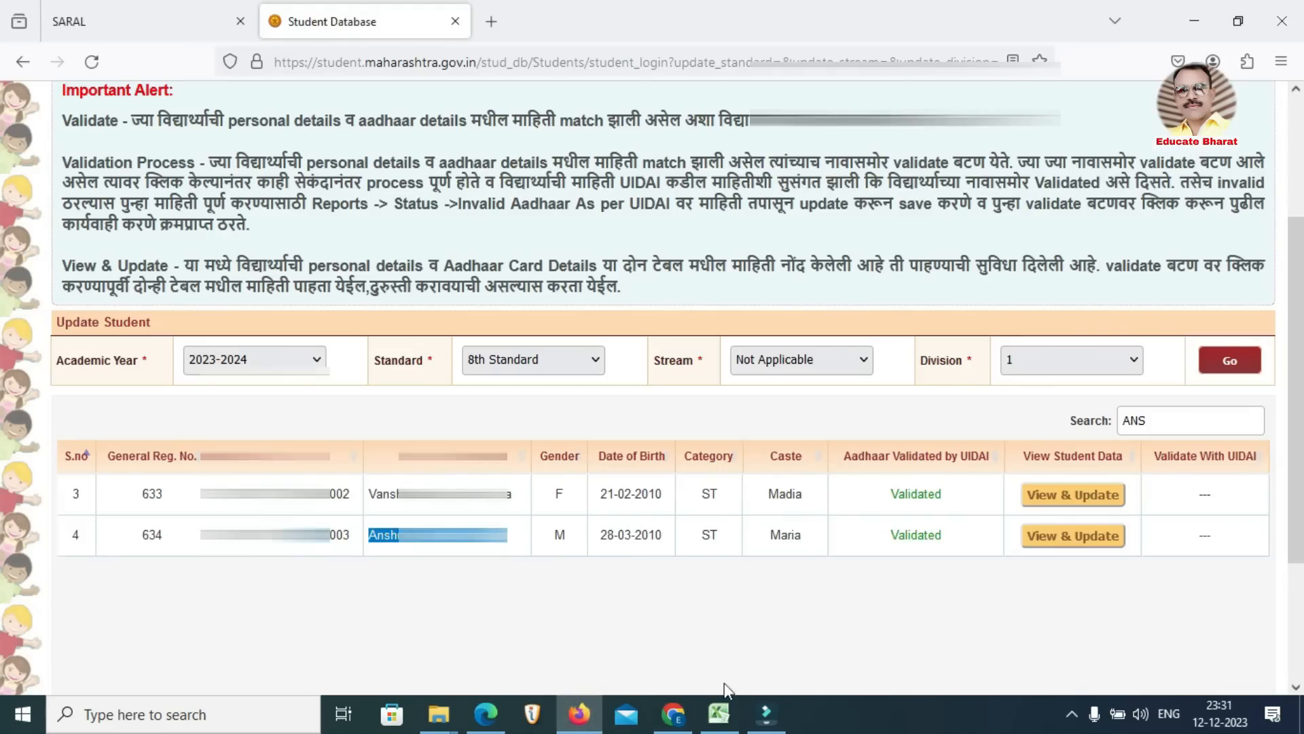
pyautogui.click(672, 714)
pyautogui.click(576, 306)
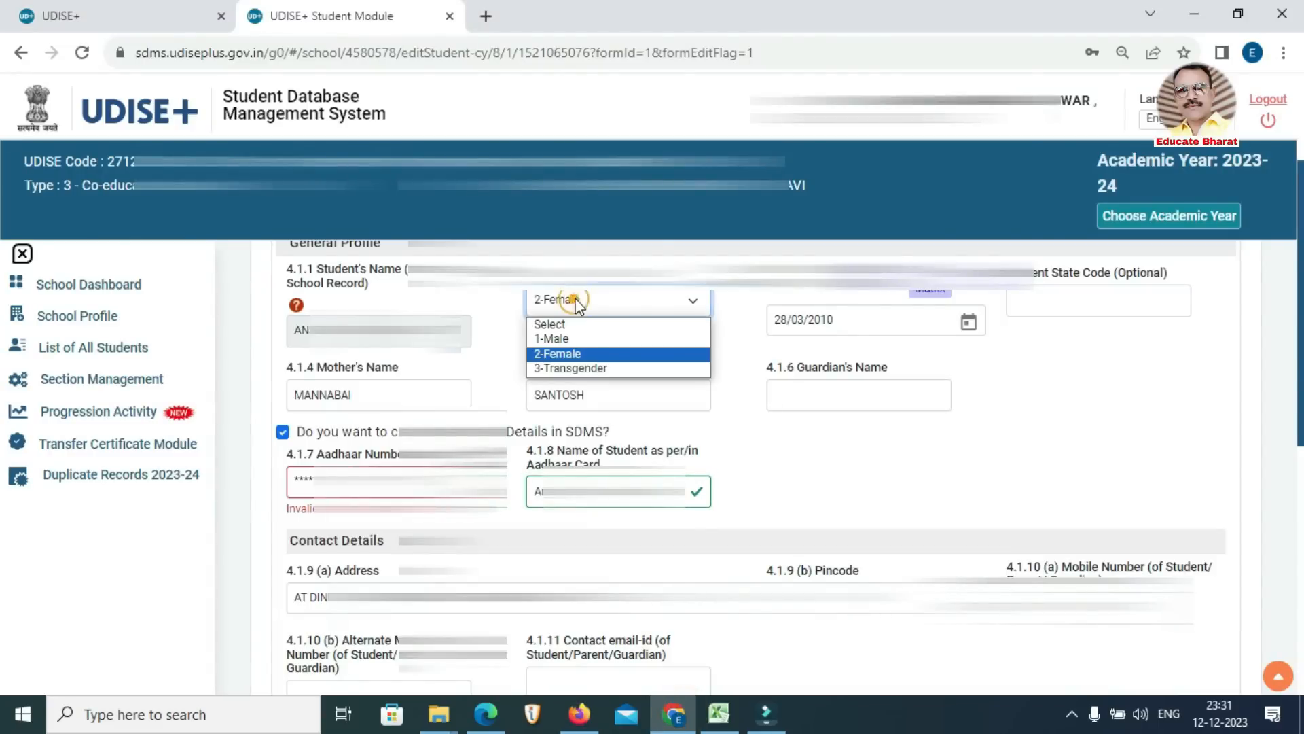
pyautogui.click(570, 339)
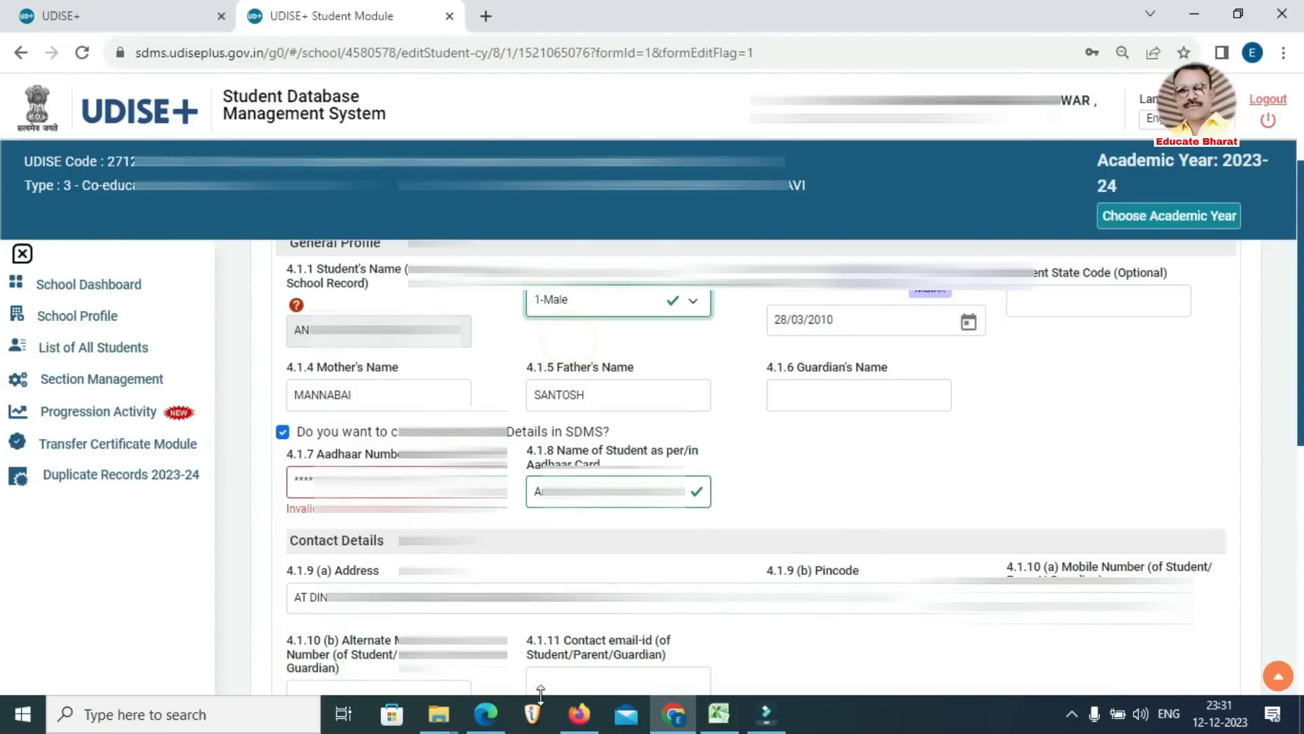
pyautogui.click(579, 713)
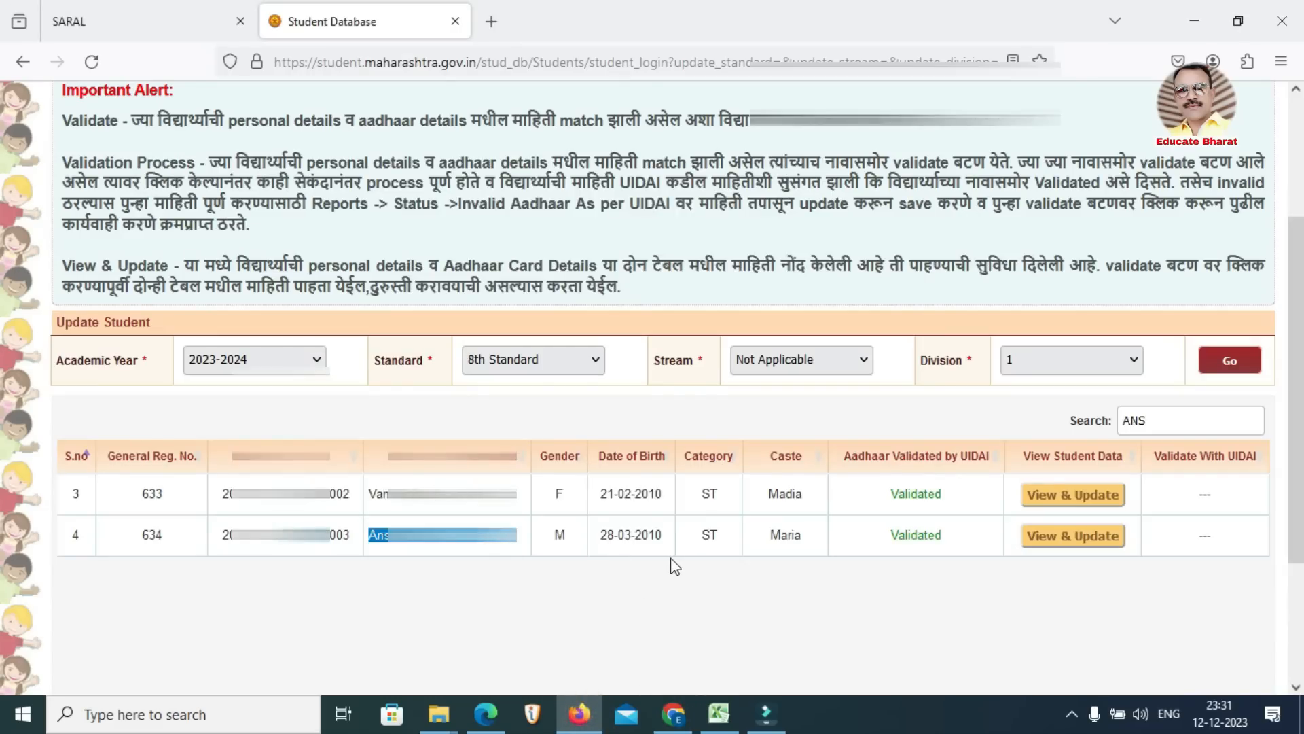
pyautogui.click(673, 713)
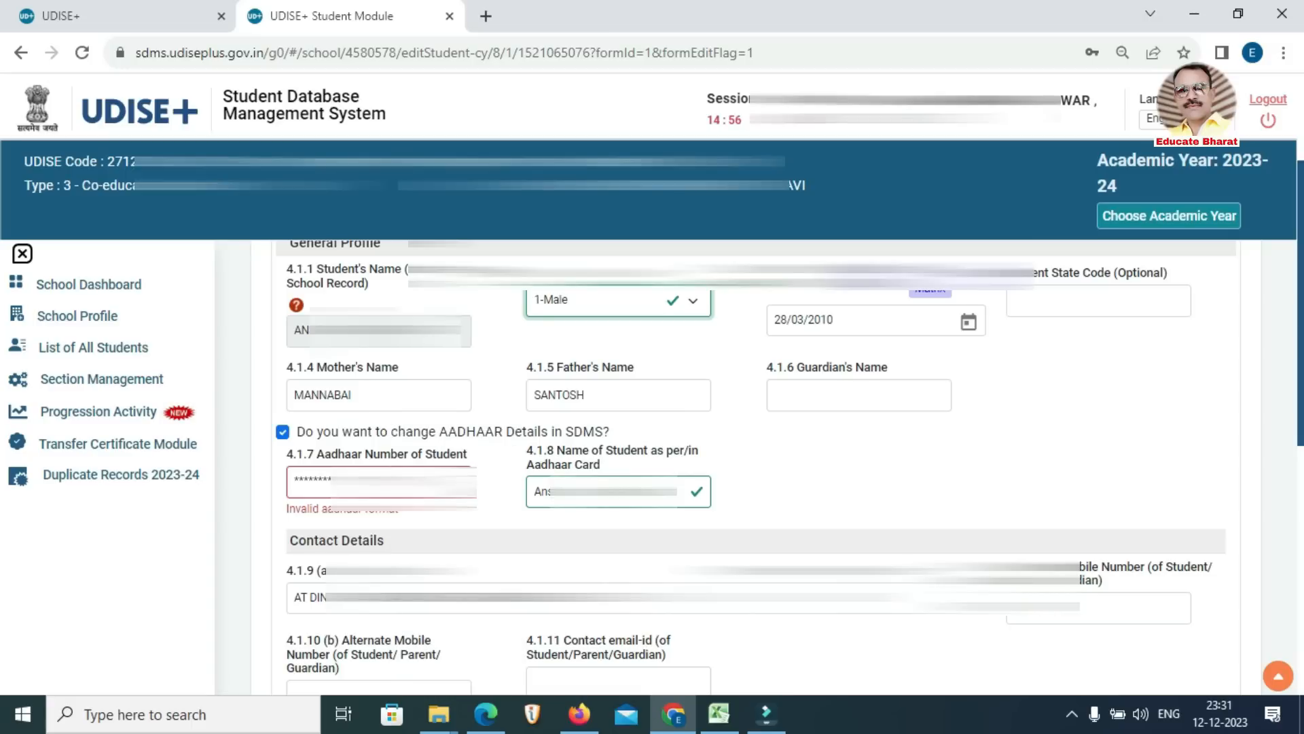
# Step: Switch to the Student Portal, open the matching 8th Standard student's record, and copy the Aadhaar number from the Aadhaar card details
pyautogui.moveTo(435, 483); pyautogui.dragTo(289, 485)
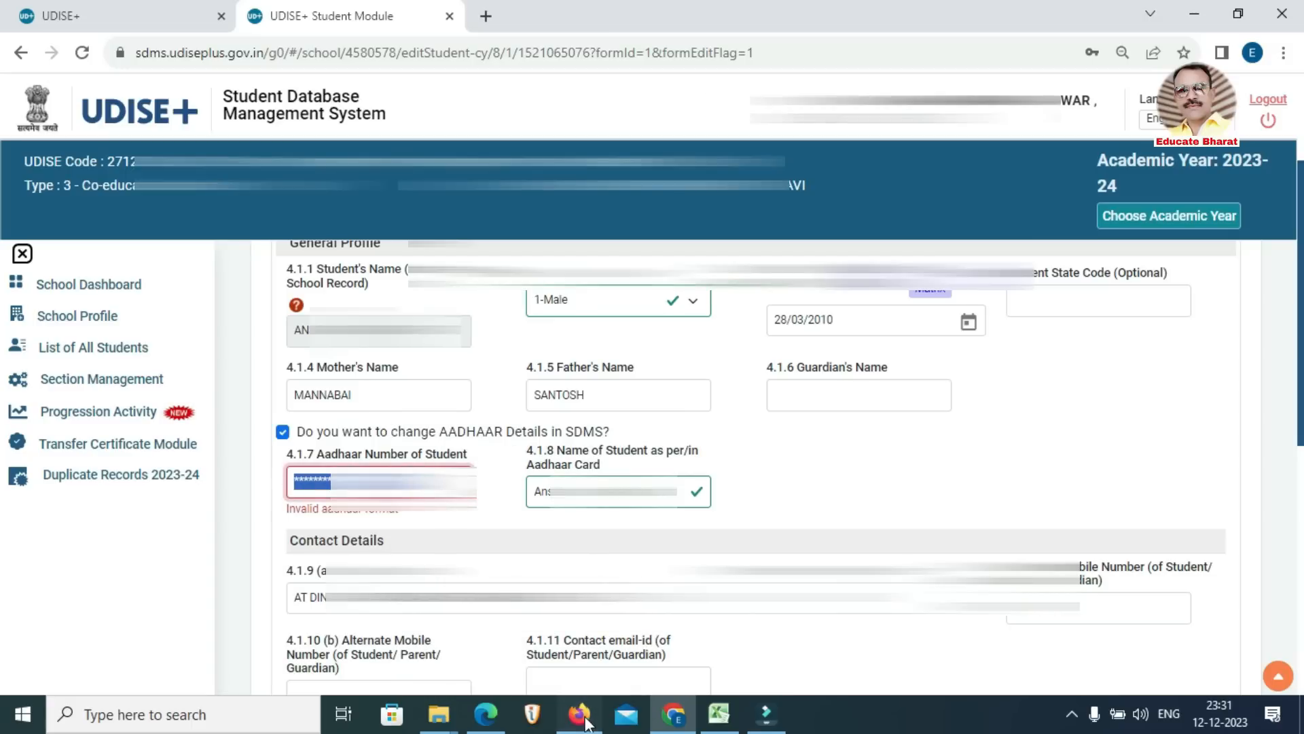
pyautogui.click(583, 715)
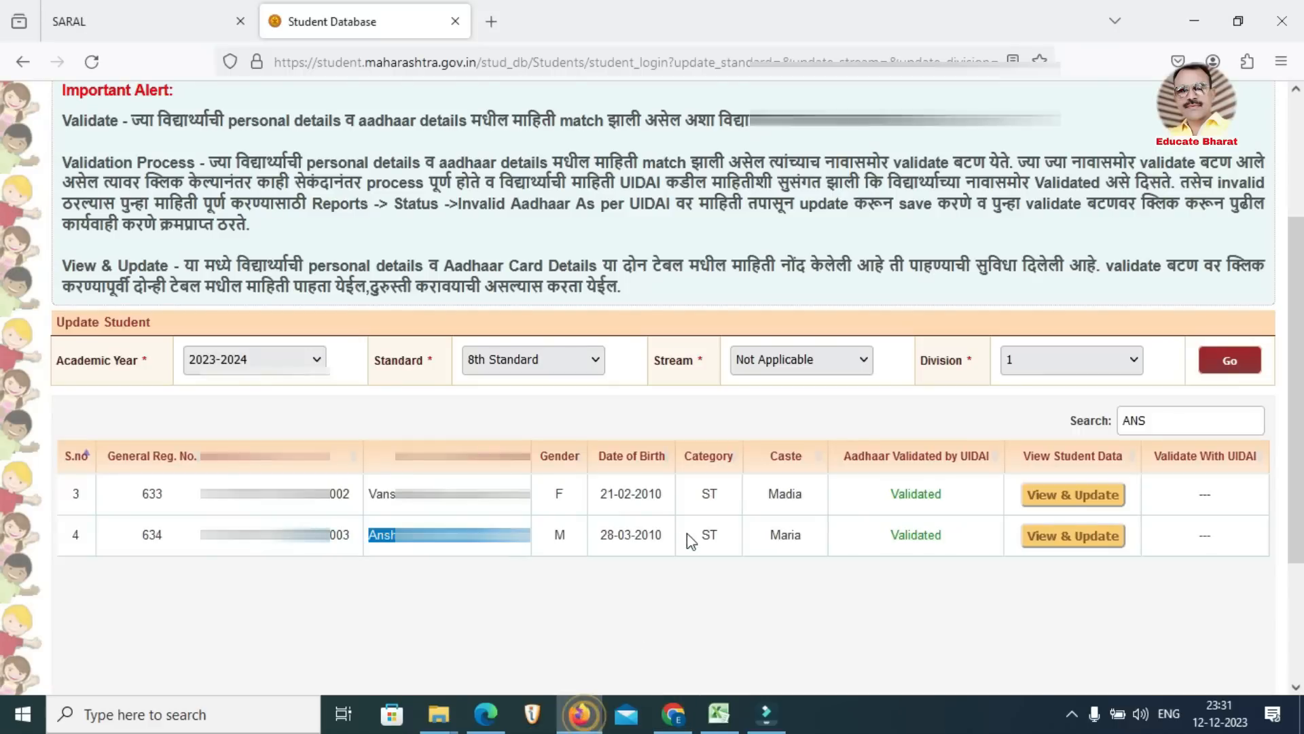
pyautogui.click(1092, 540)
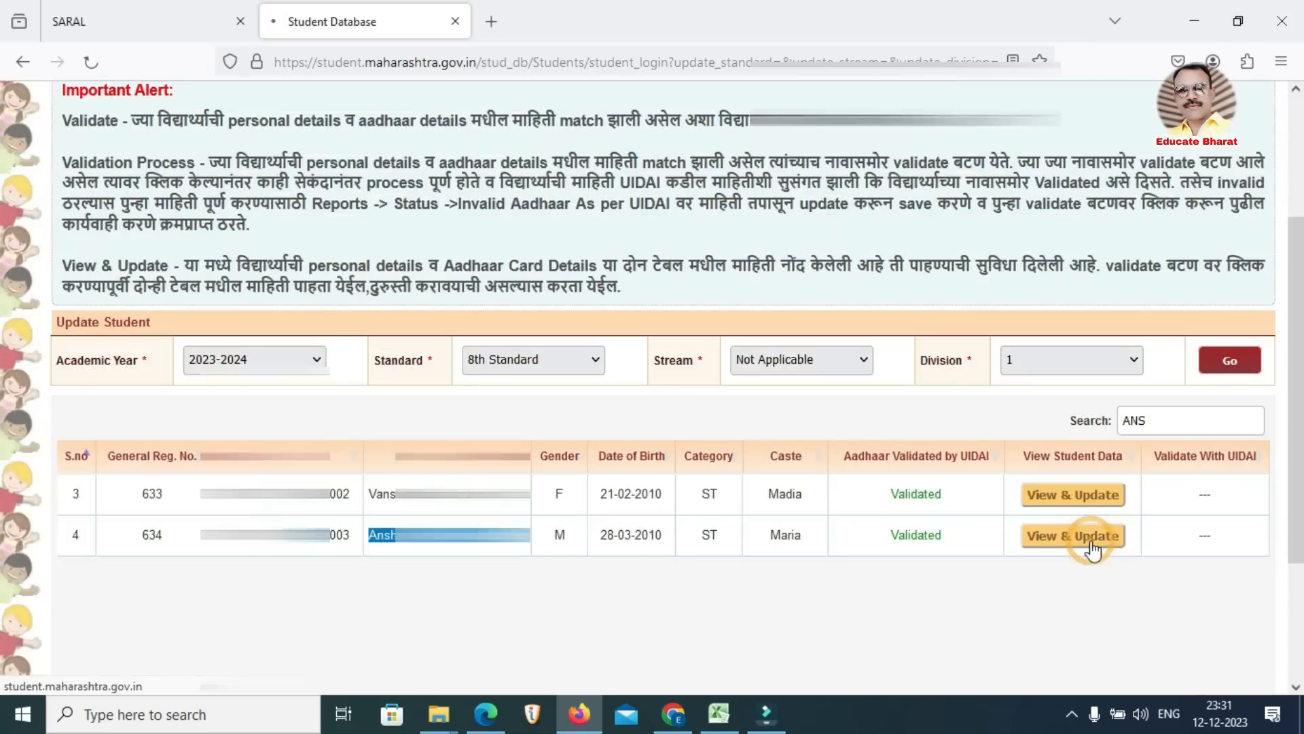
pyautogui.scroll(-20, 536, 532)
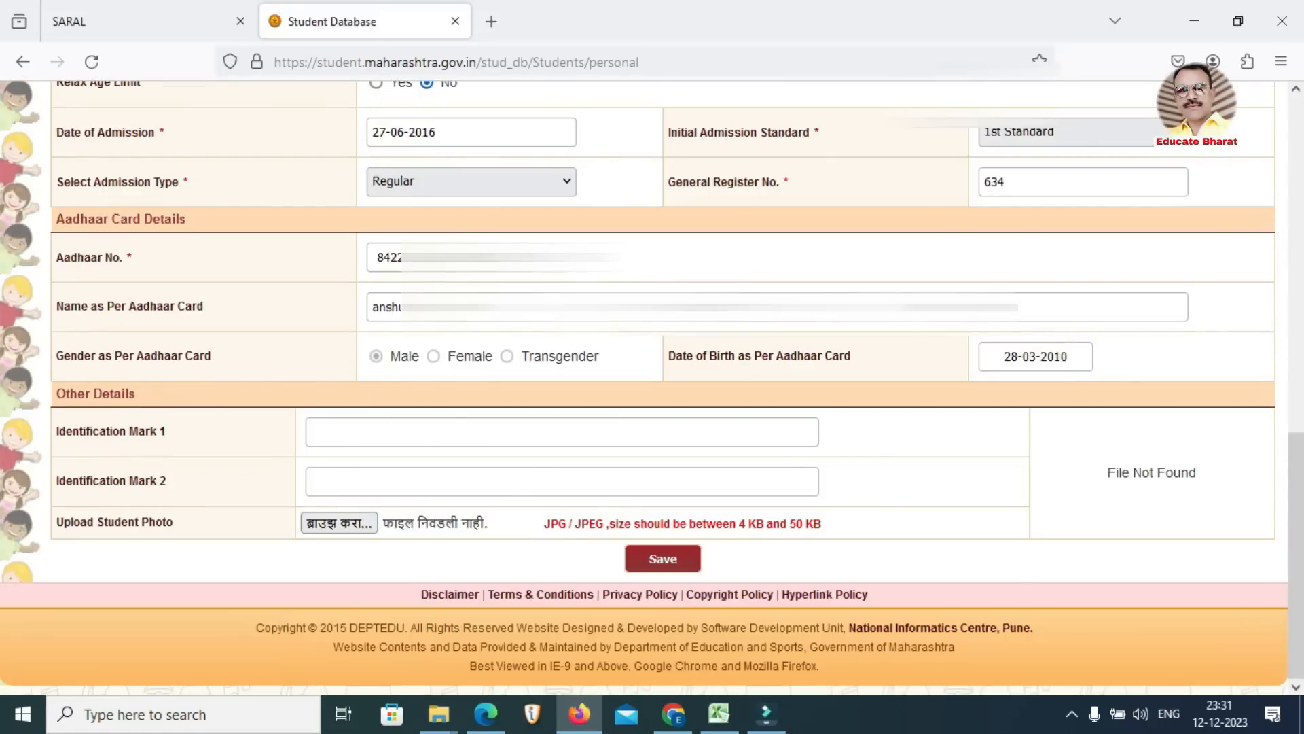
pyautogui.doubleClick(370, 260)
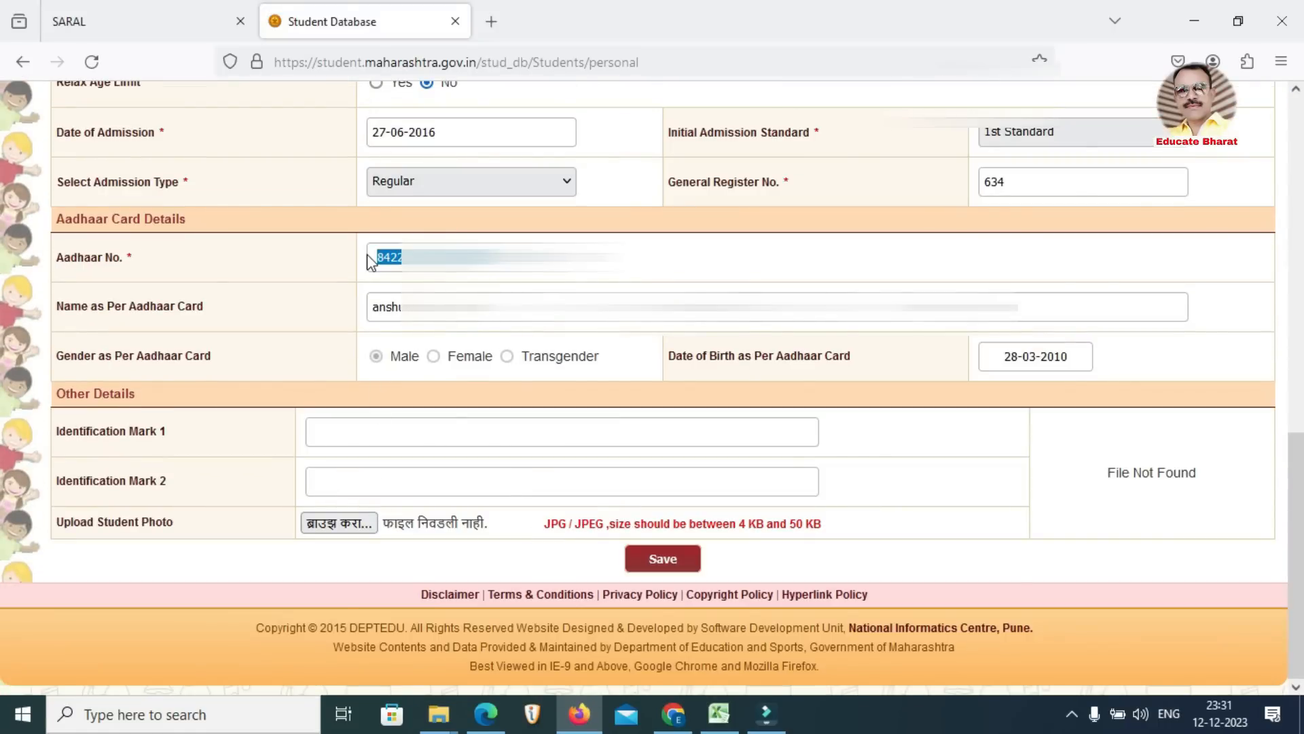
# Step: Replace the student's Aadhaar number in UDISE+ with the copied number, check it against the Student Portal, and update the general profile
pyautogui.click(673, 714)
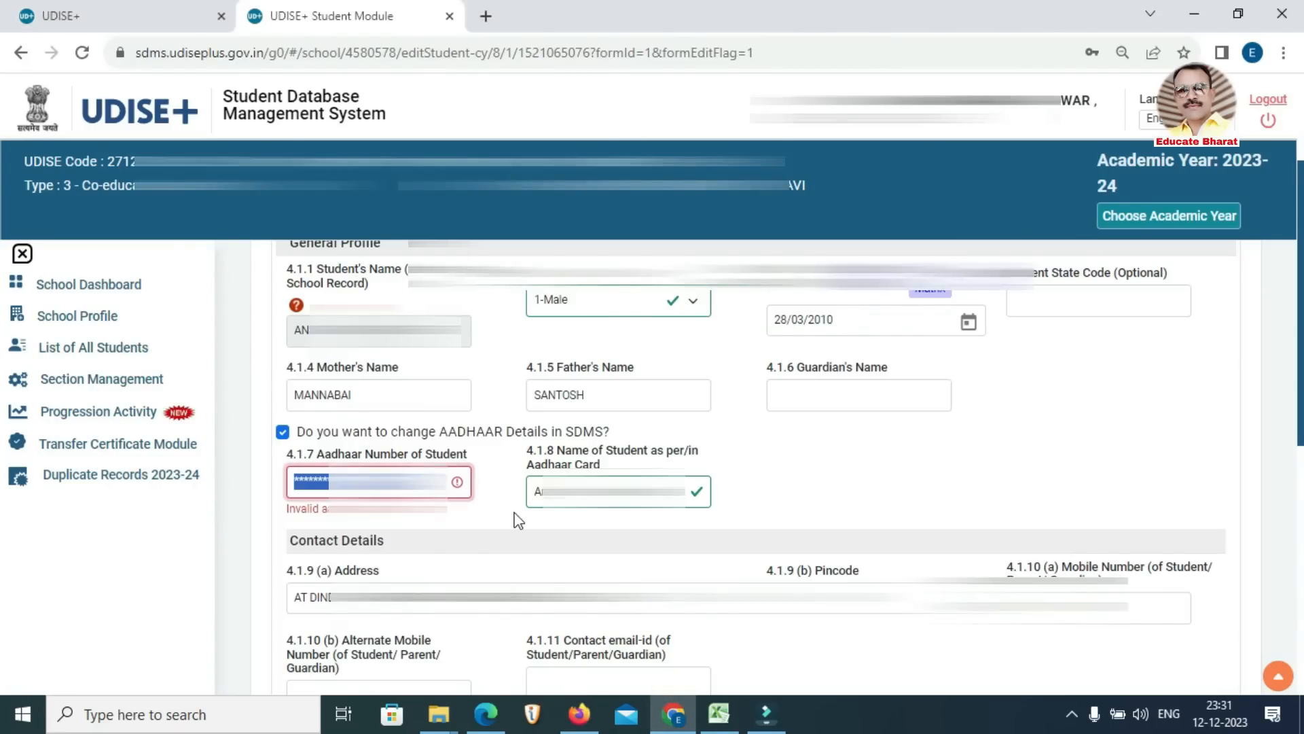
pyautogui.hotkey('ctrl', 'v')
pyautogui.hotkey('alt', 'Tab')
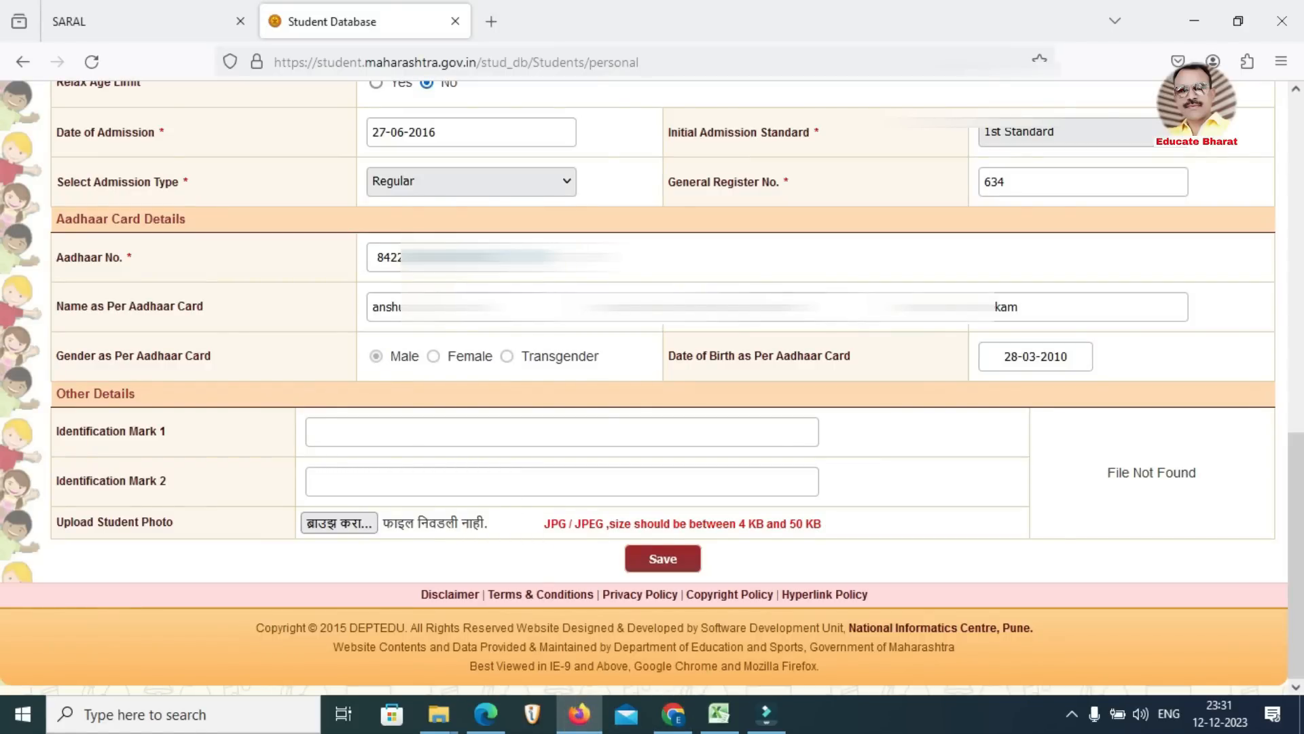
pyautogui.hotkey('alt', 'Tab')
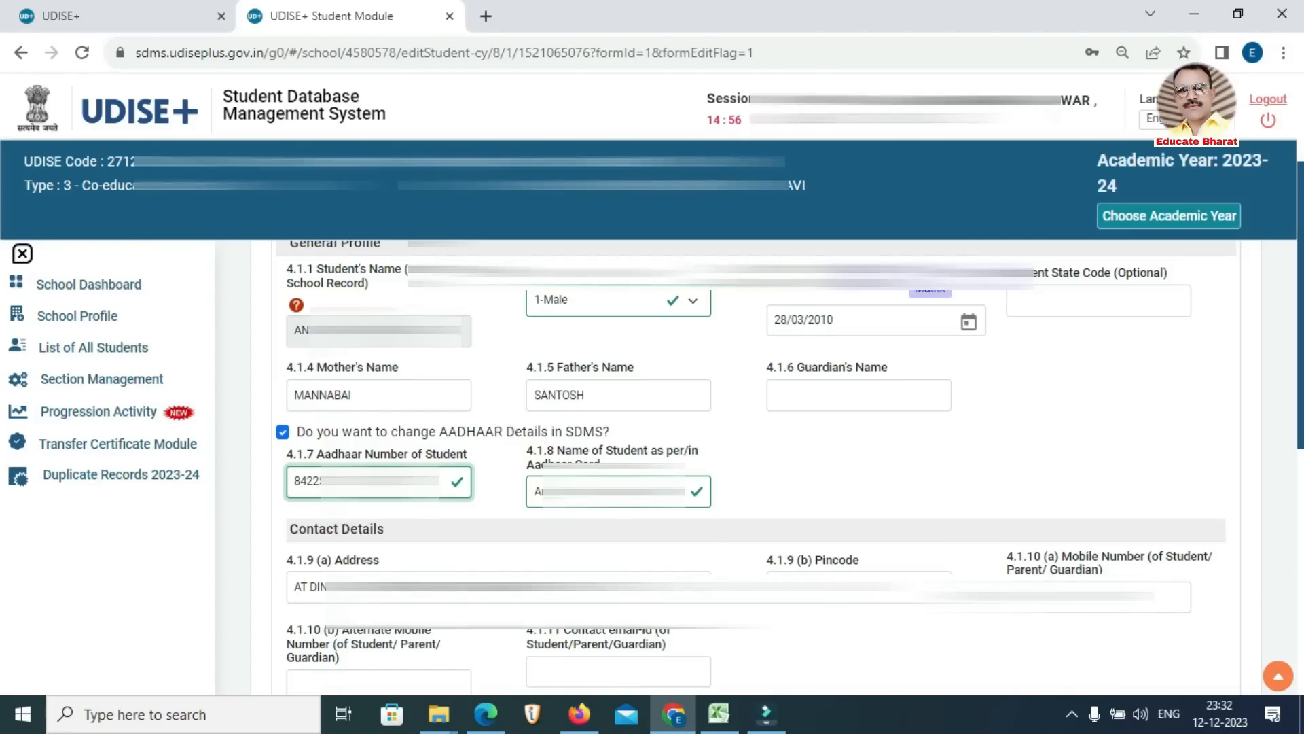
pyautogui.scroll(-10, 533, 488)
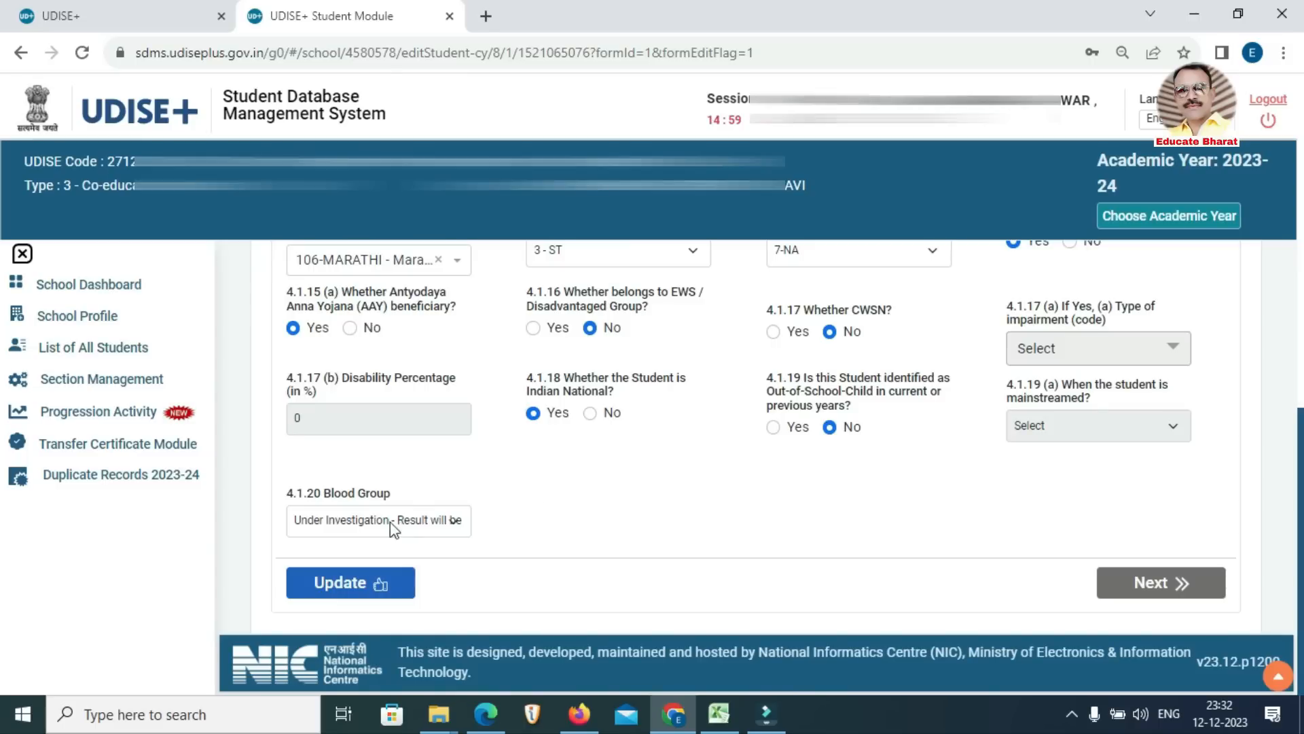
pyautogui.click(348, 590)
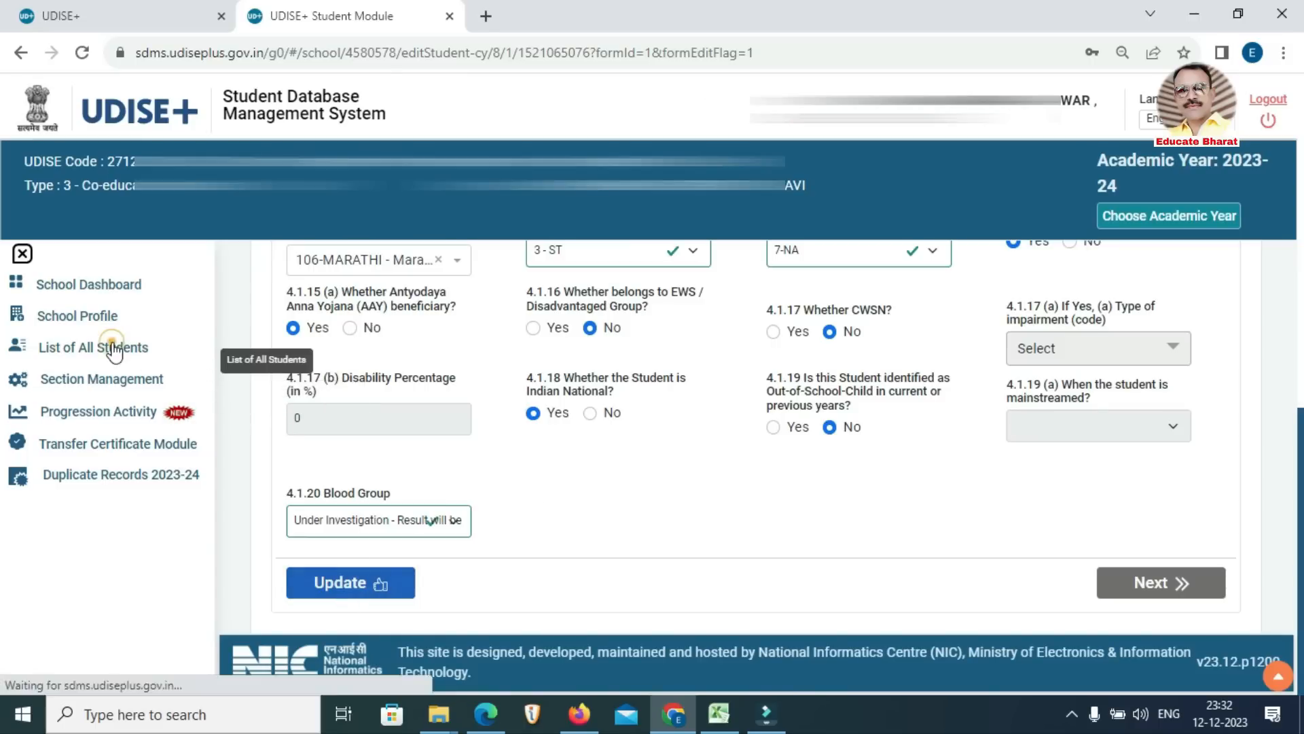
# Step: Return to the list of all students in UDISE+ and validate the Aadhaar details of the mismatched Class VIII student
pyautogui.click(136, 348)
pyautogui.scroll(-10, 1295, 448)
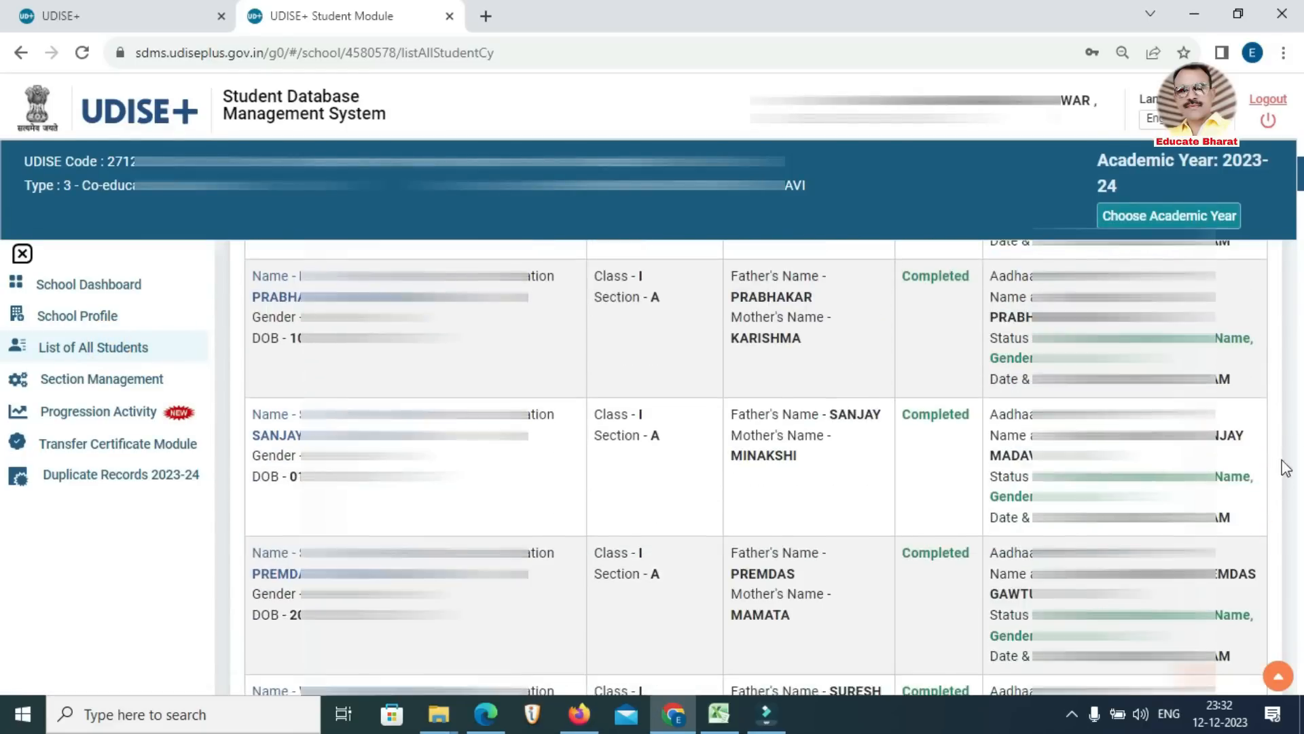
pyautogui.scroll(-1, 4, 602)
pyautogui.scroll(-10, 3, 602)
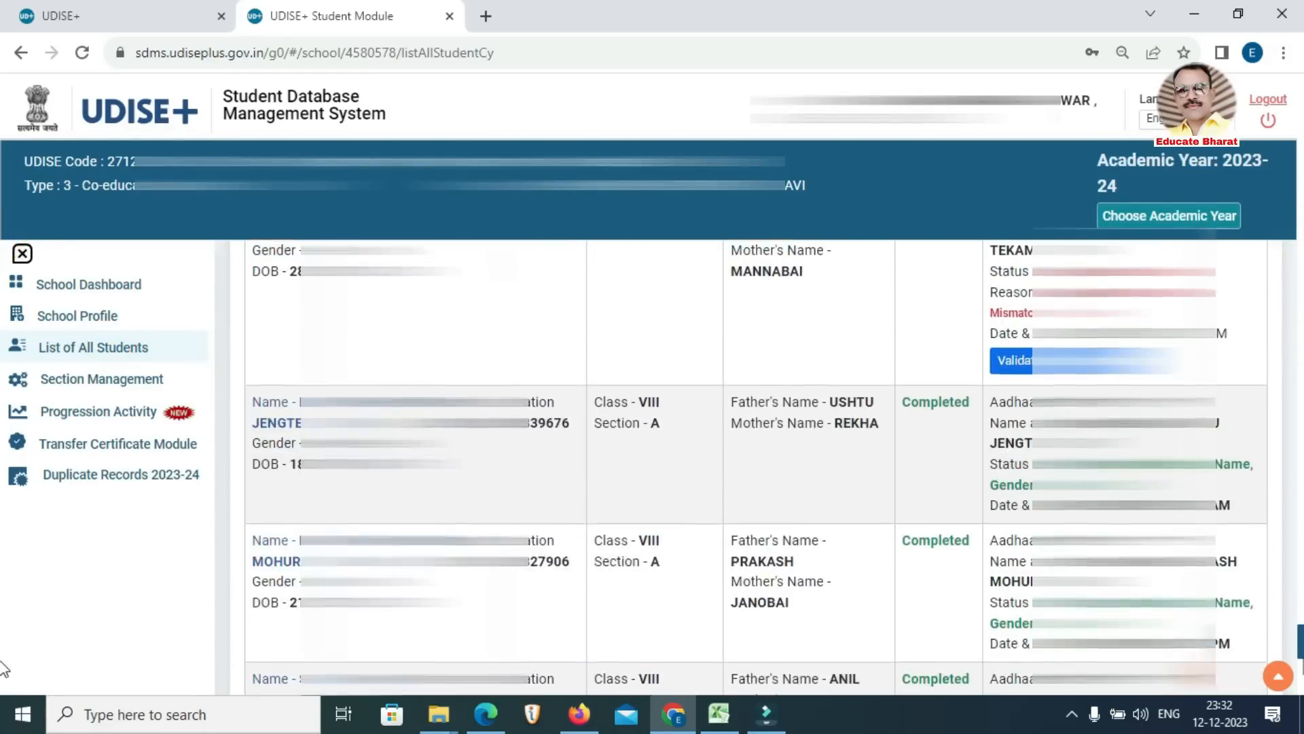
pyautogui.scroll(5, 3, 632)
pyautogui.scroll(-2, 3, 639)
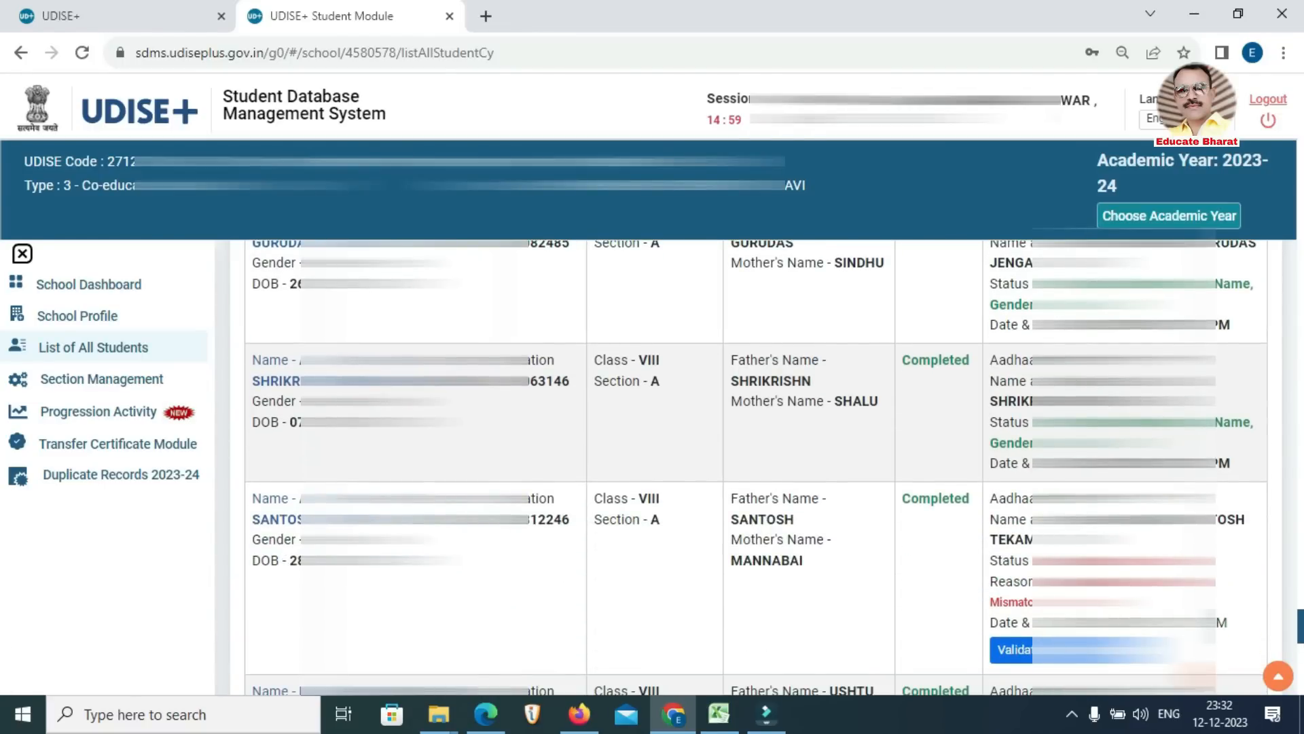
pyautogui.scroll(-1, 4, 642)
pyautogui.scroll(-1, 756, 470)
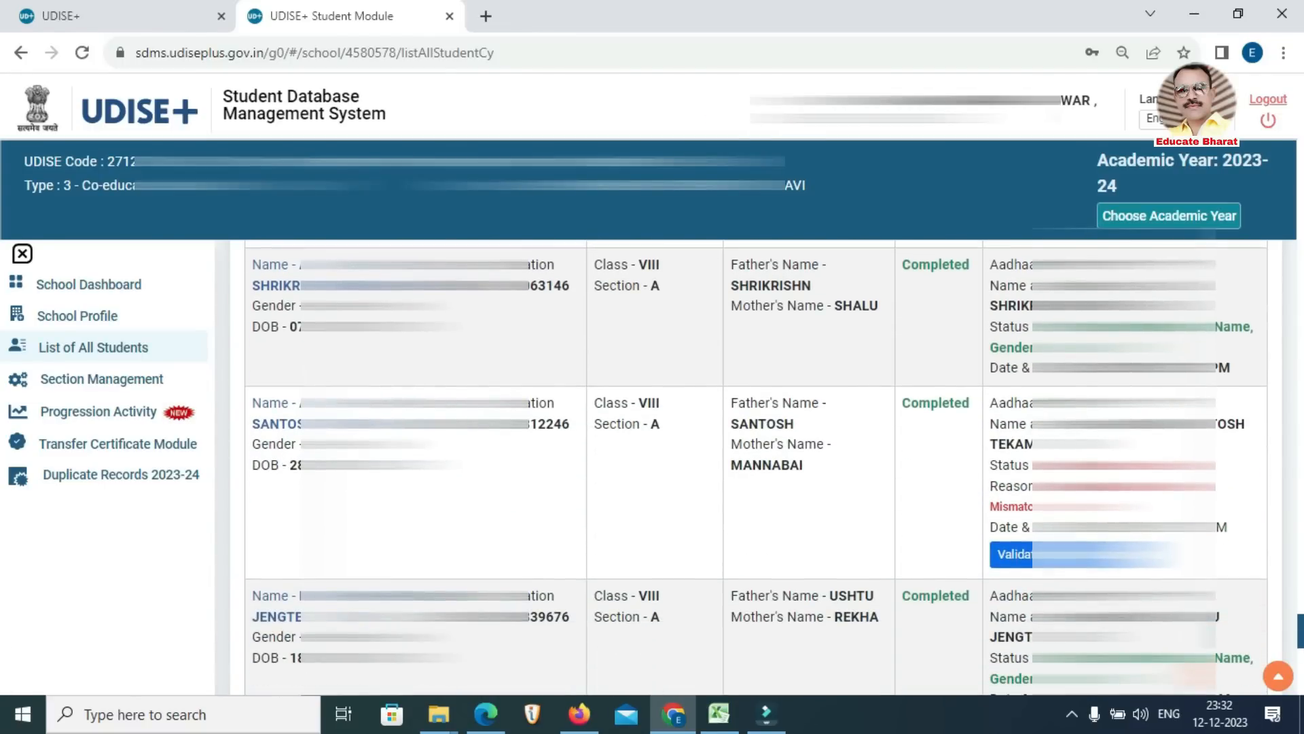
pyautogui.click(1016, 554)
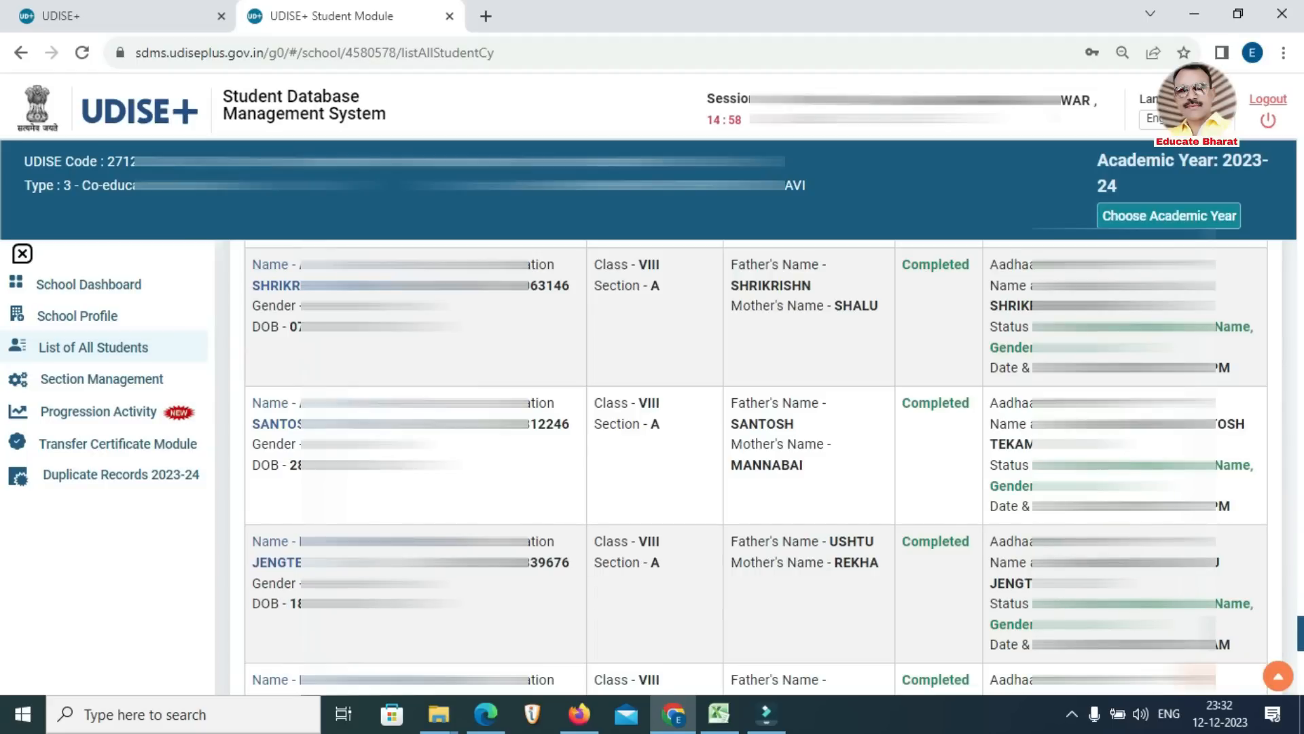
# Step: Locate the Class V student with mismatched Aadhaar details in the UDISE+ student list
pyautogui.scroll(20, 756, 468)
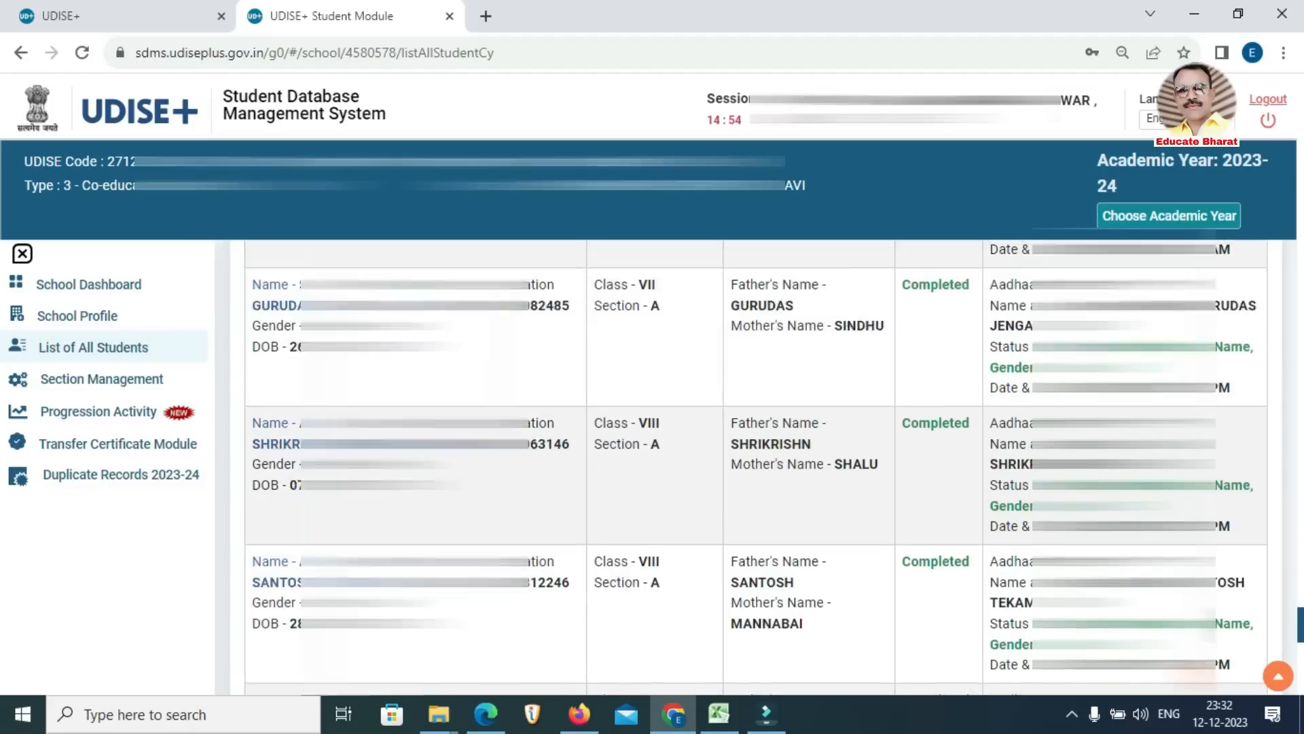
pyautogui.scroll(3, 756, 468)
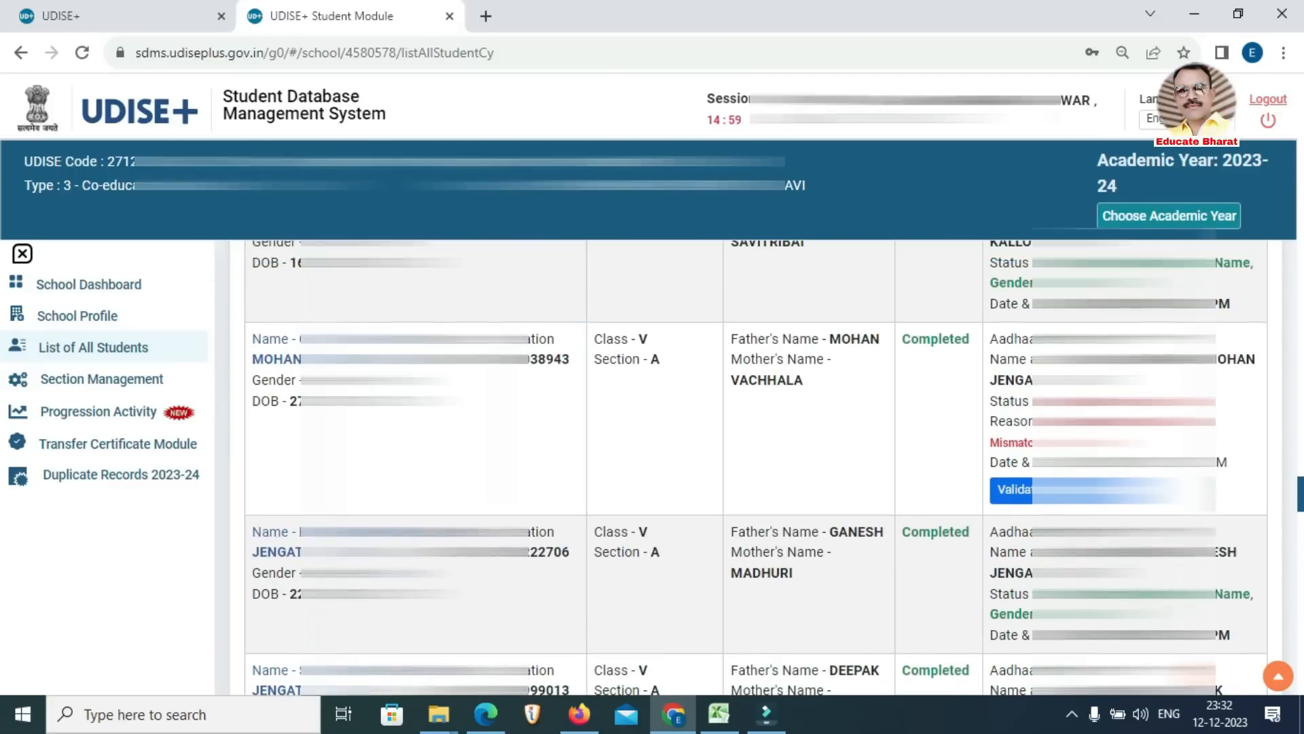